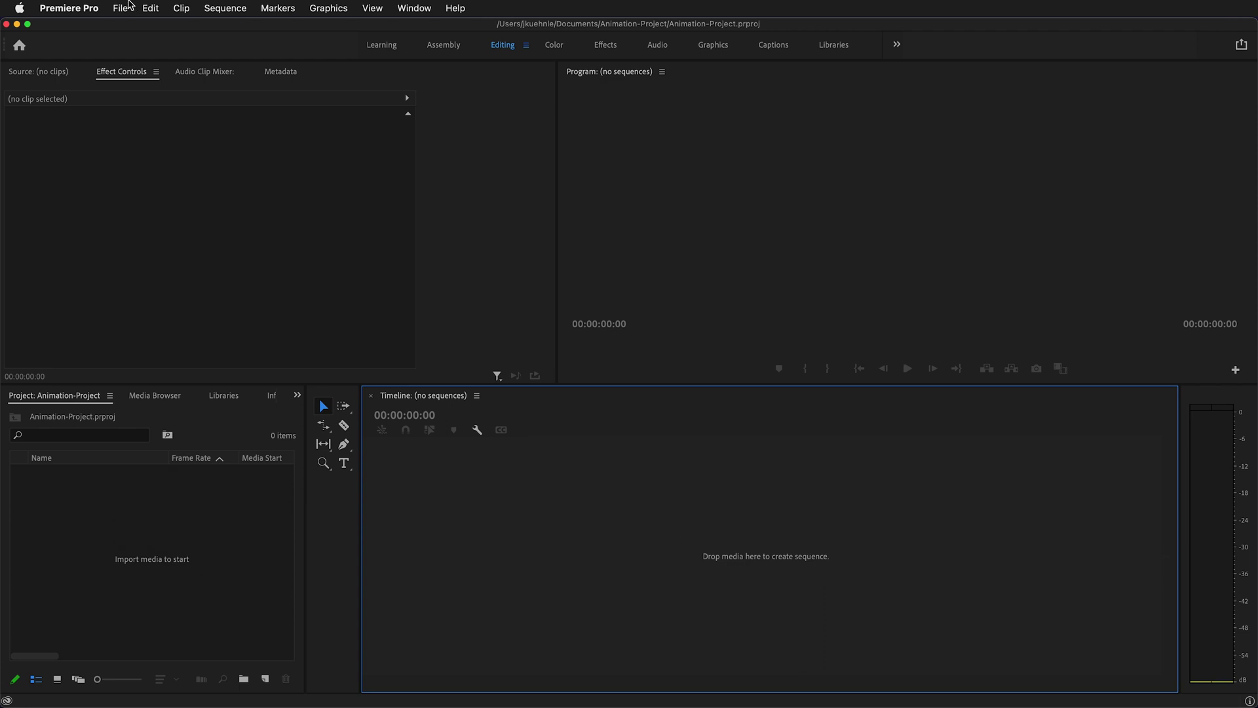
Step: Start a new project from the File menu, then cancel its setup without changes
left_click(129, 7)
mouse_move(165, 32)
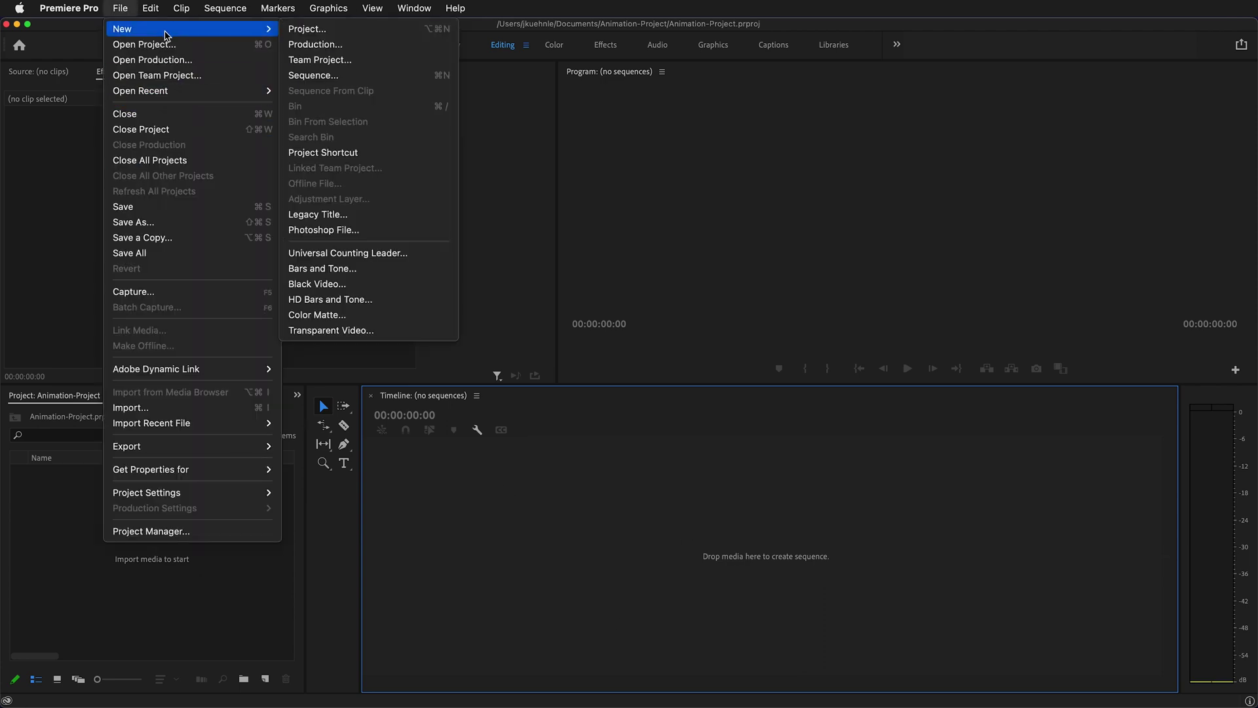
left_click(307, 29)
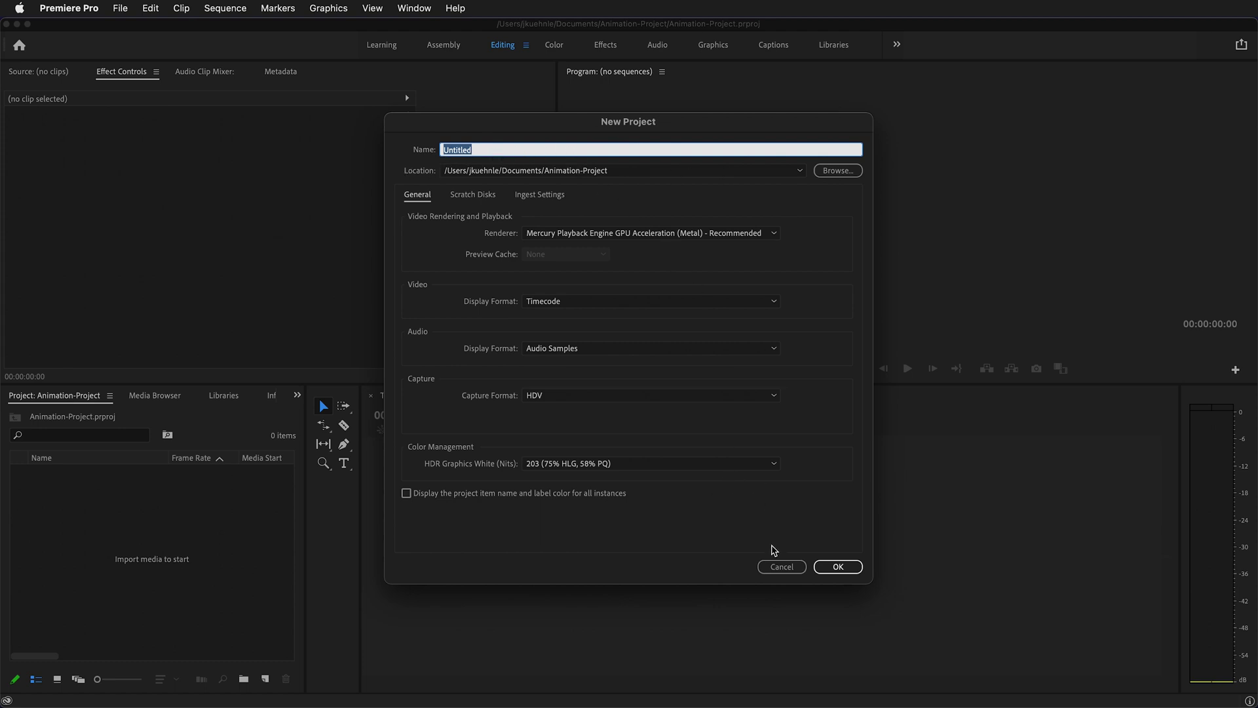
left_click(782, 566)
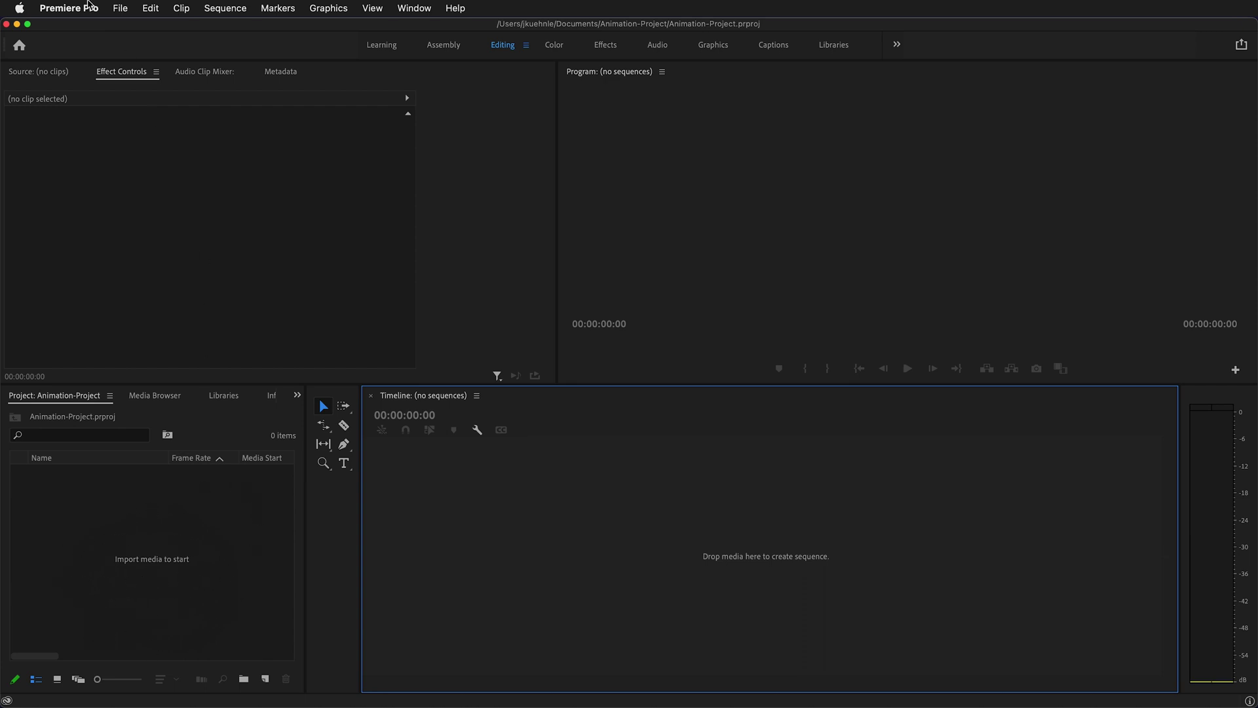
Step: Import the undaunted MP3, the grocery-store Ambience WAV and the Liquid Water WAV
left_click(120, 7)
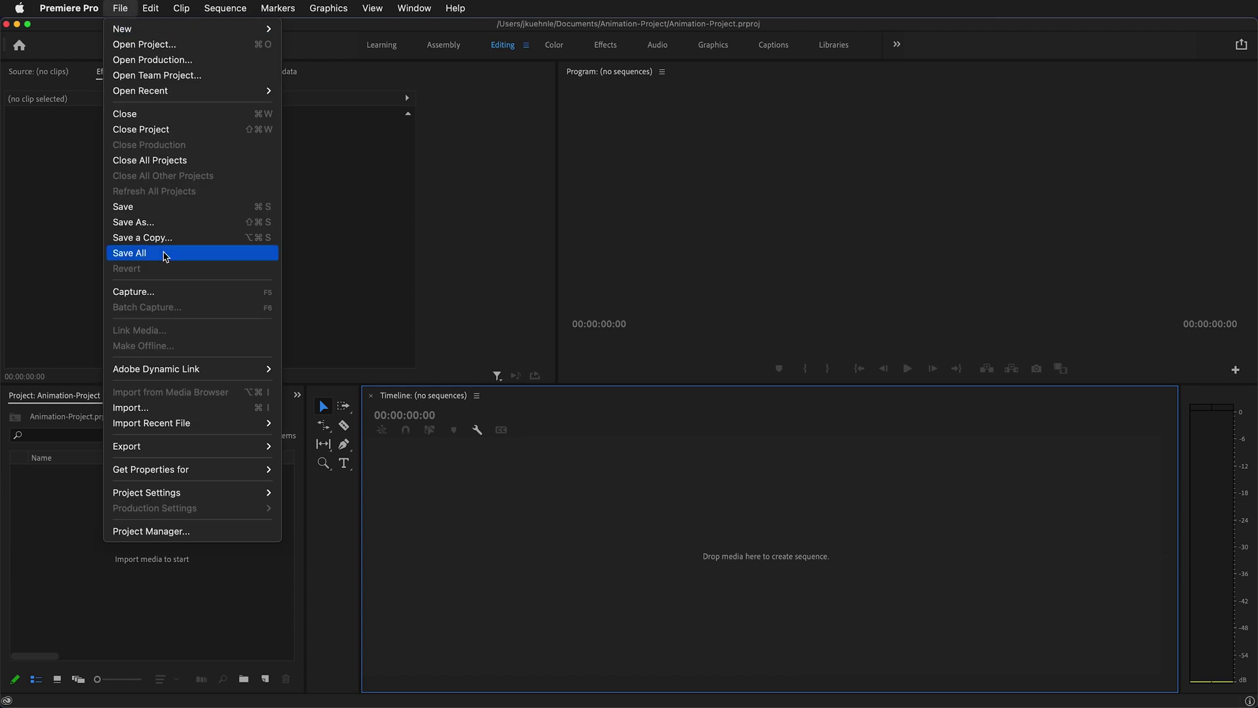
left_click(164, 407)
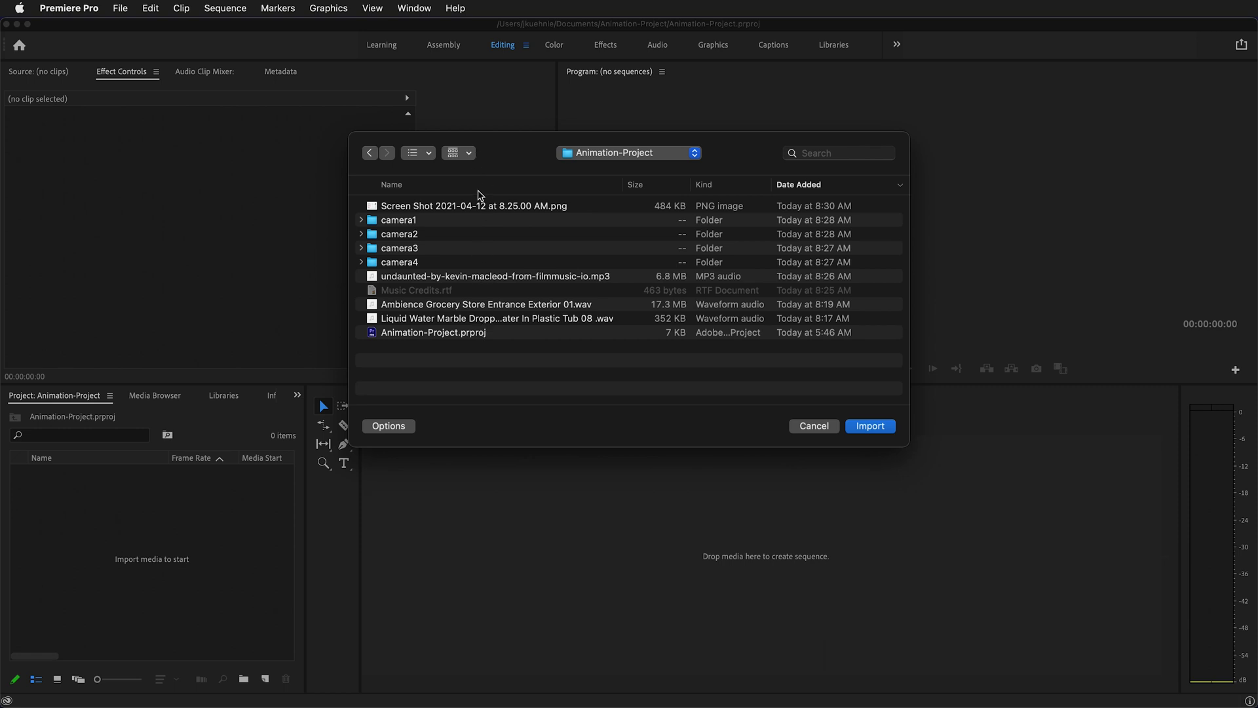
left_click(459, 276)
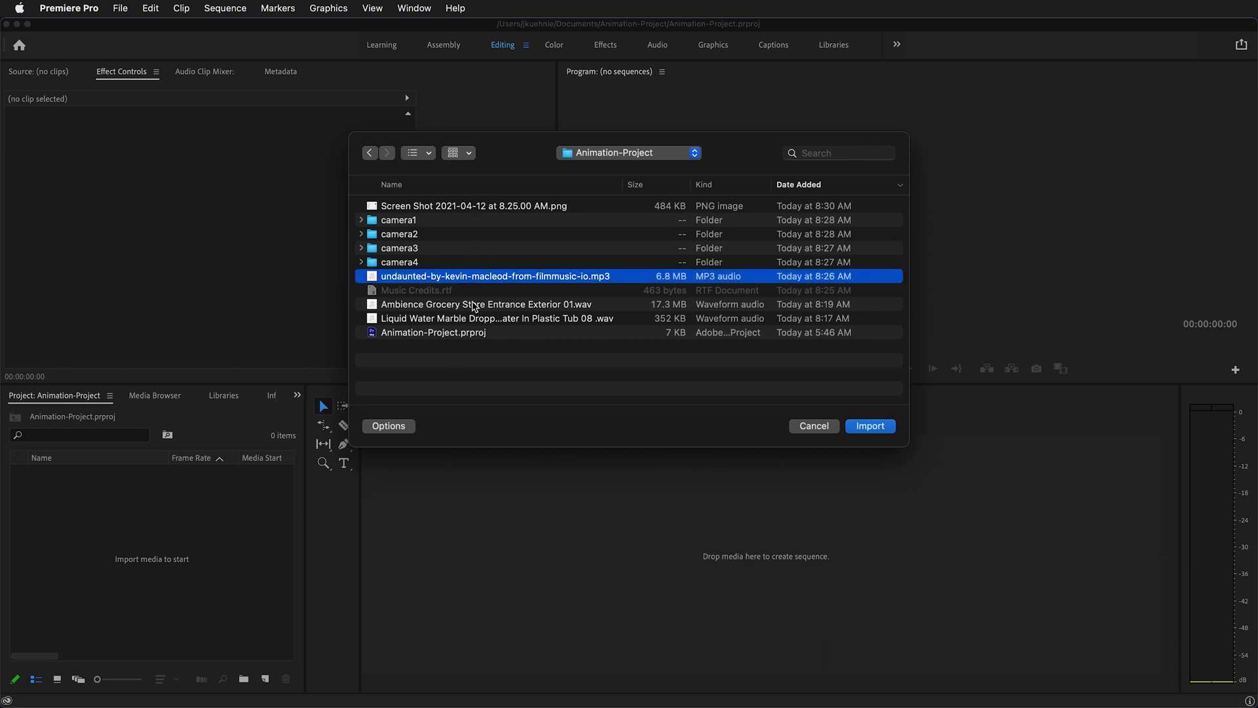
left_click(475, 304, "super")
left_click(473, 318, "super")
left_click(870, 426)
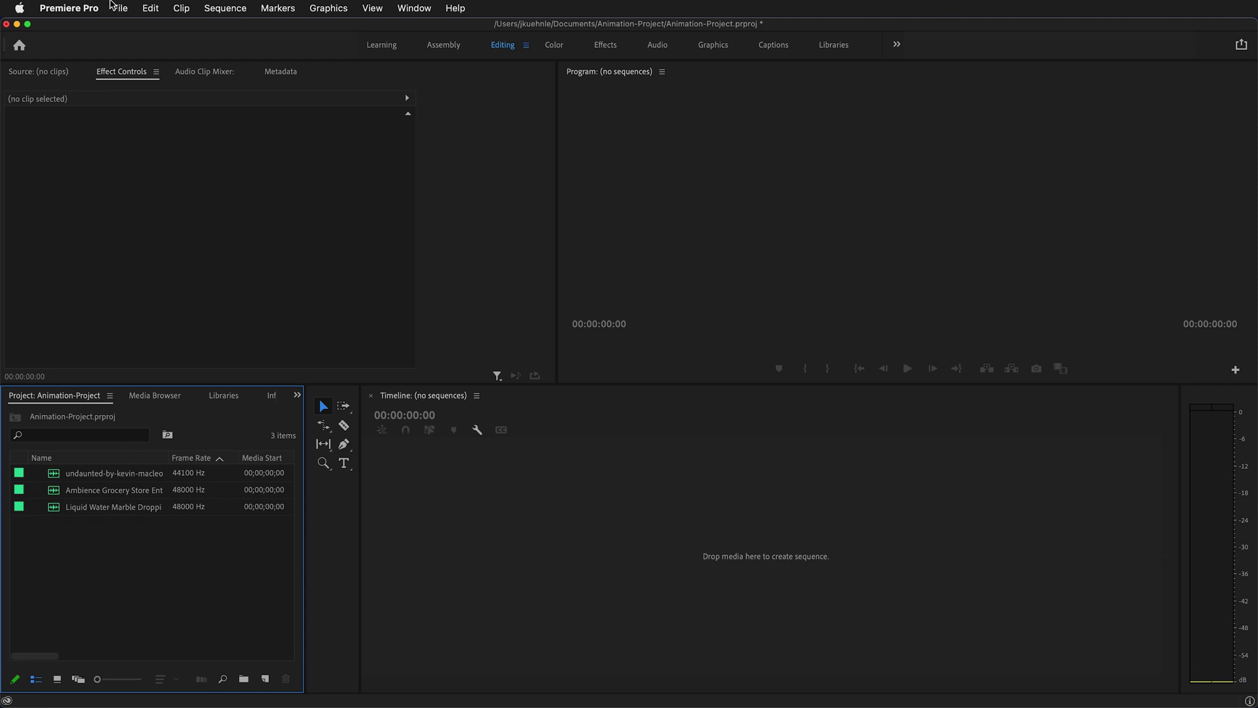
Step: Import camera1's physics_ball_bounce_1_0001.exr frames as an image sequence
left_click(118, 7)
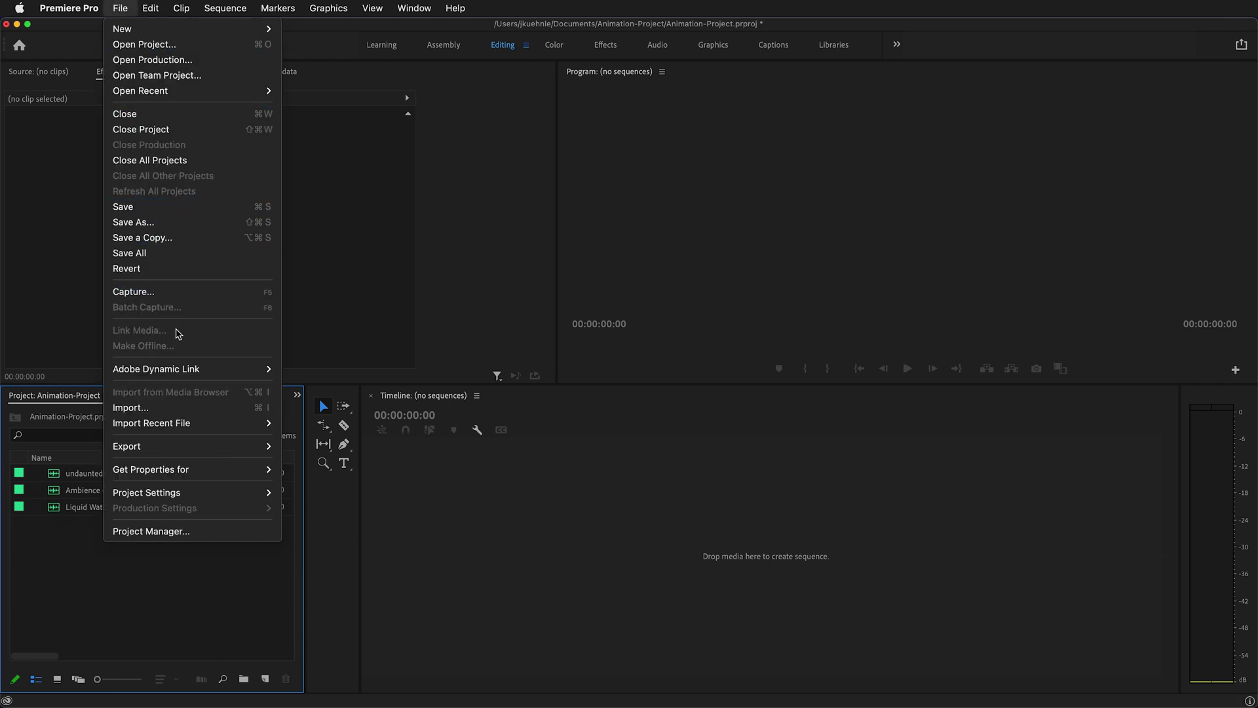
left_click(188, 409)
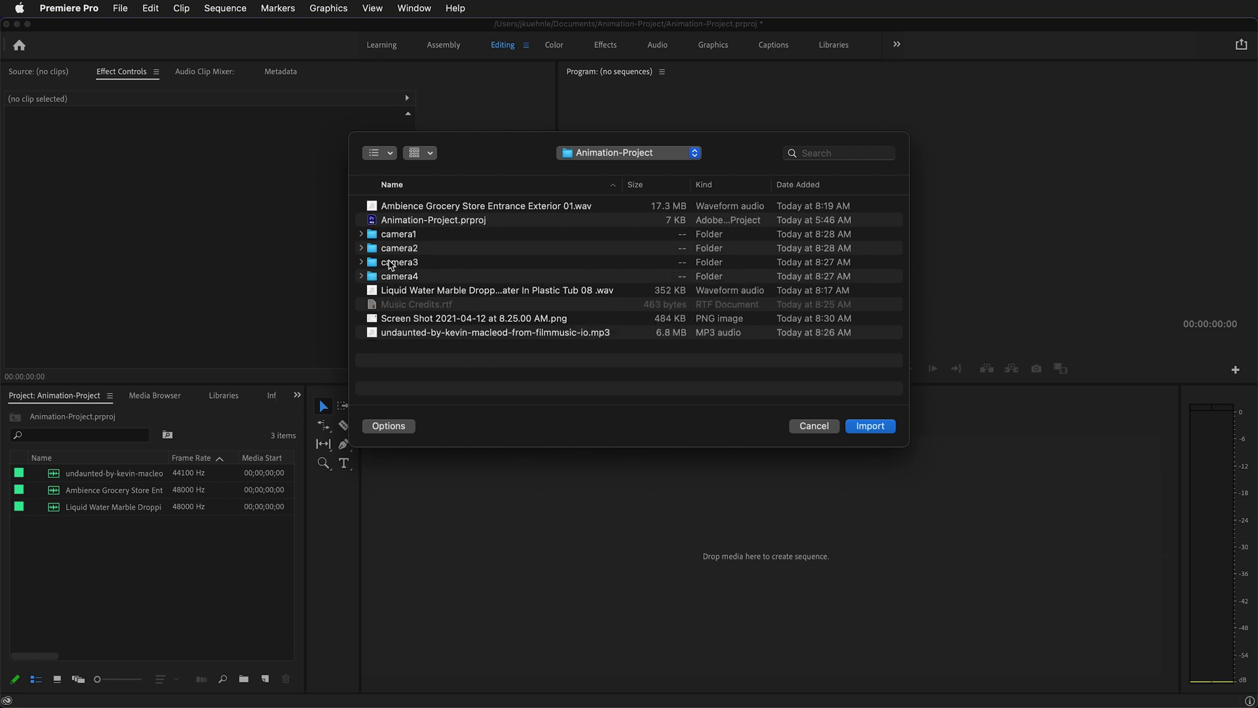
left_click(361, 234)
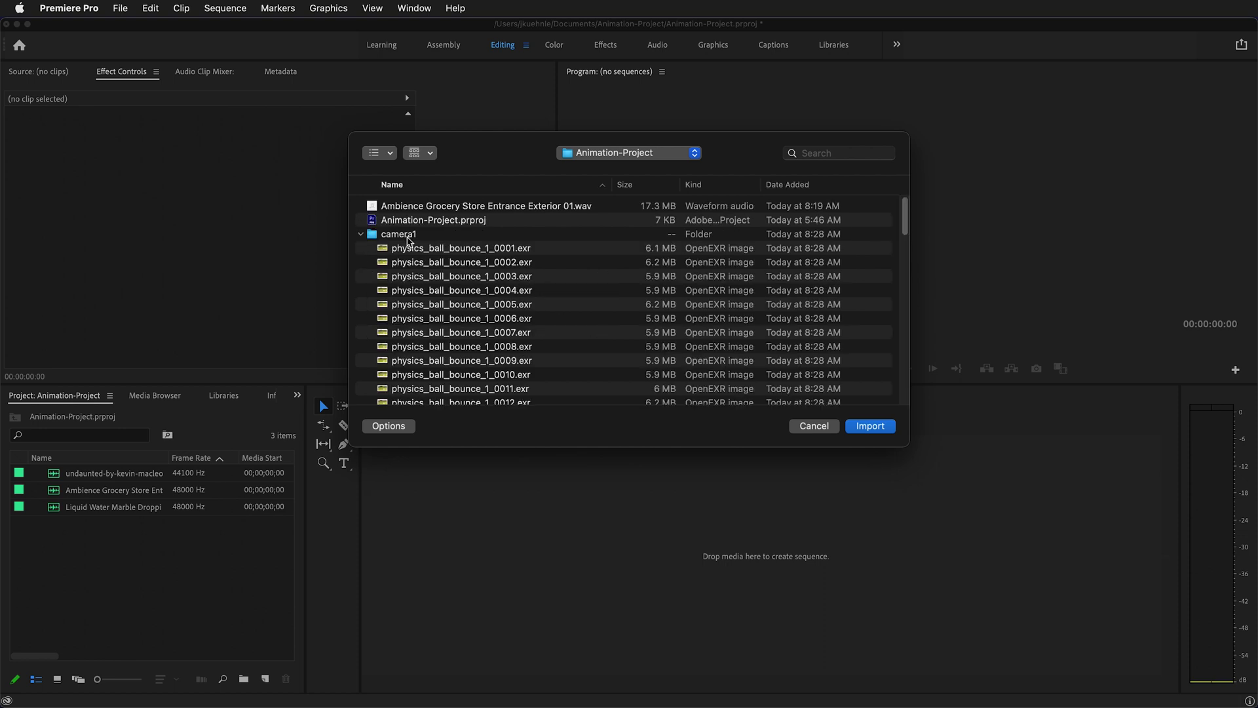
left_click(435, 251)
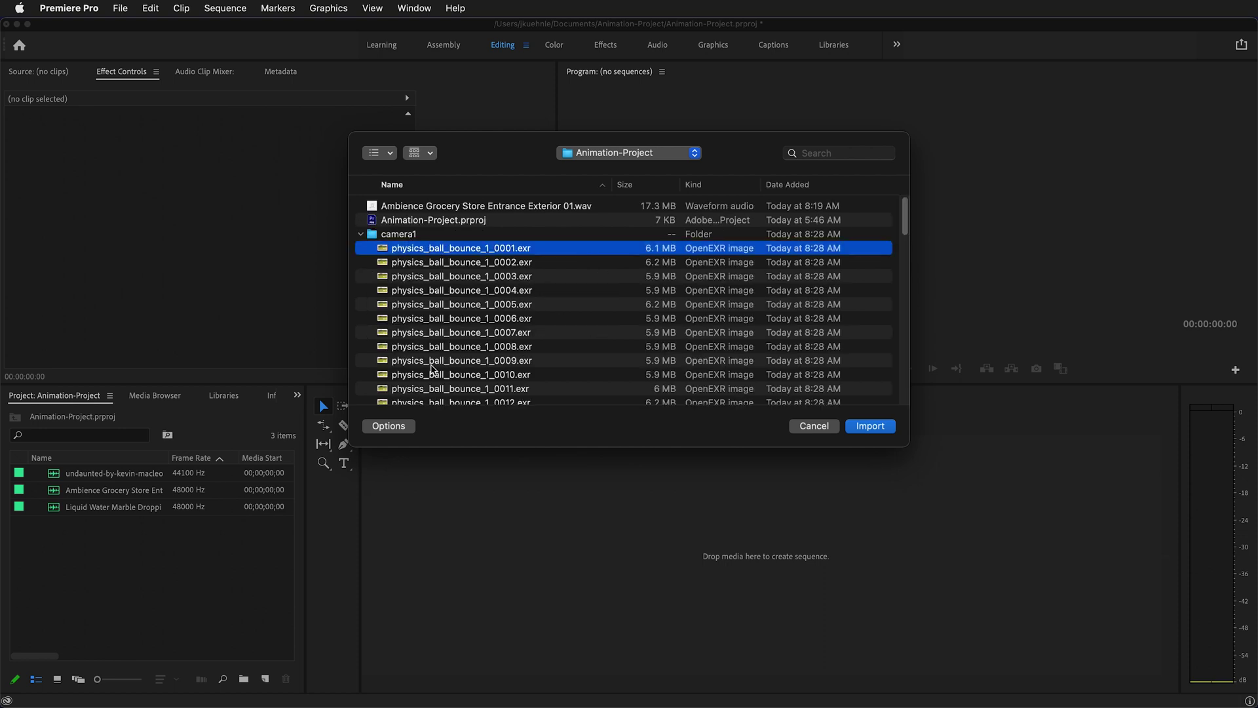
left_click(402, 427)
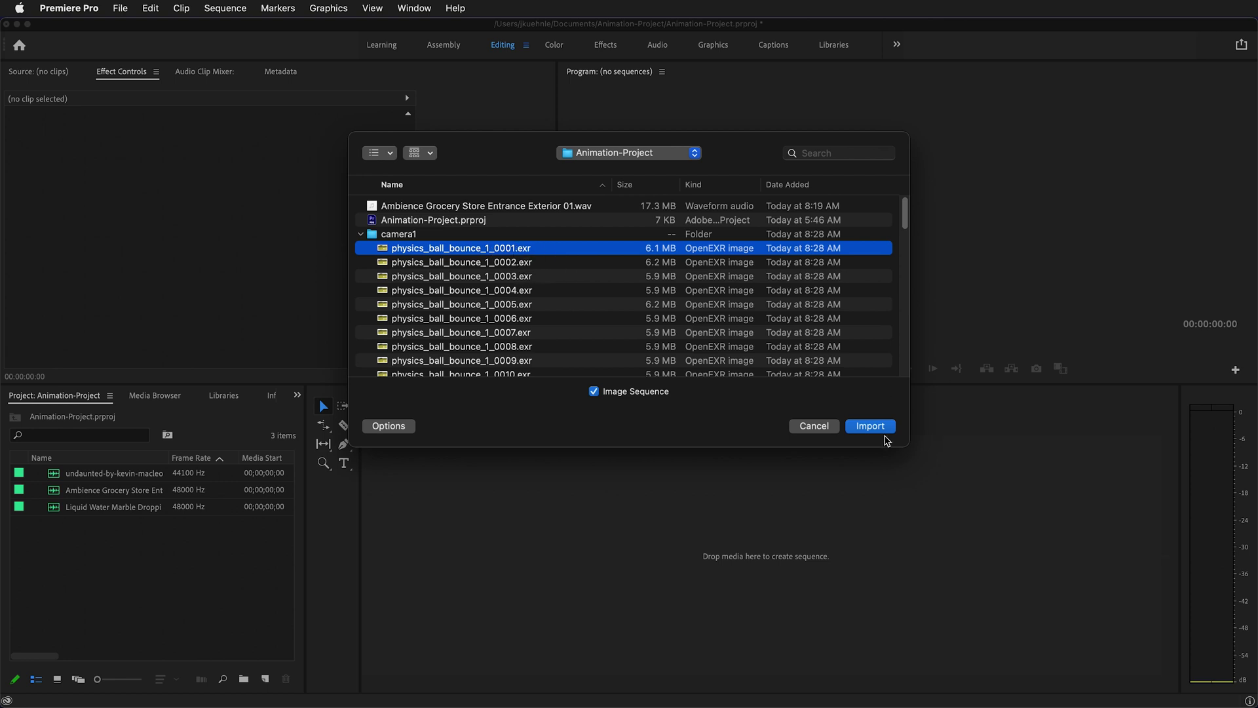
left_click(859, 429)
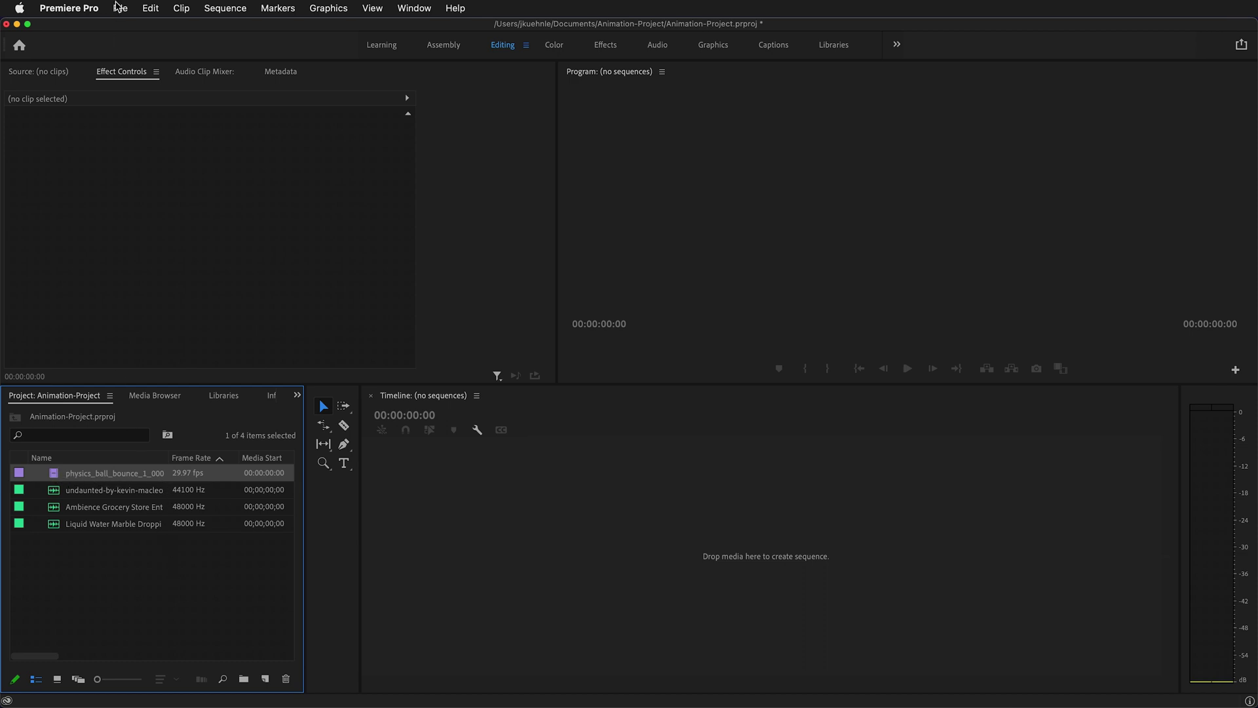
Step: Import the camera2 ball-bounce frames as an image sequence
left_click(118, 6)
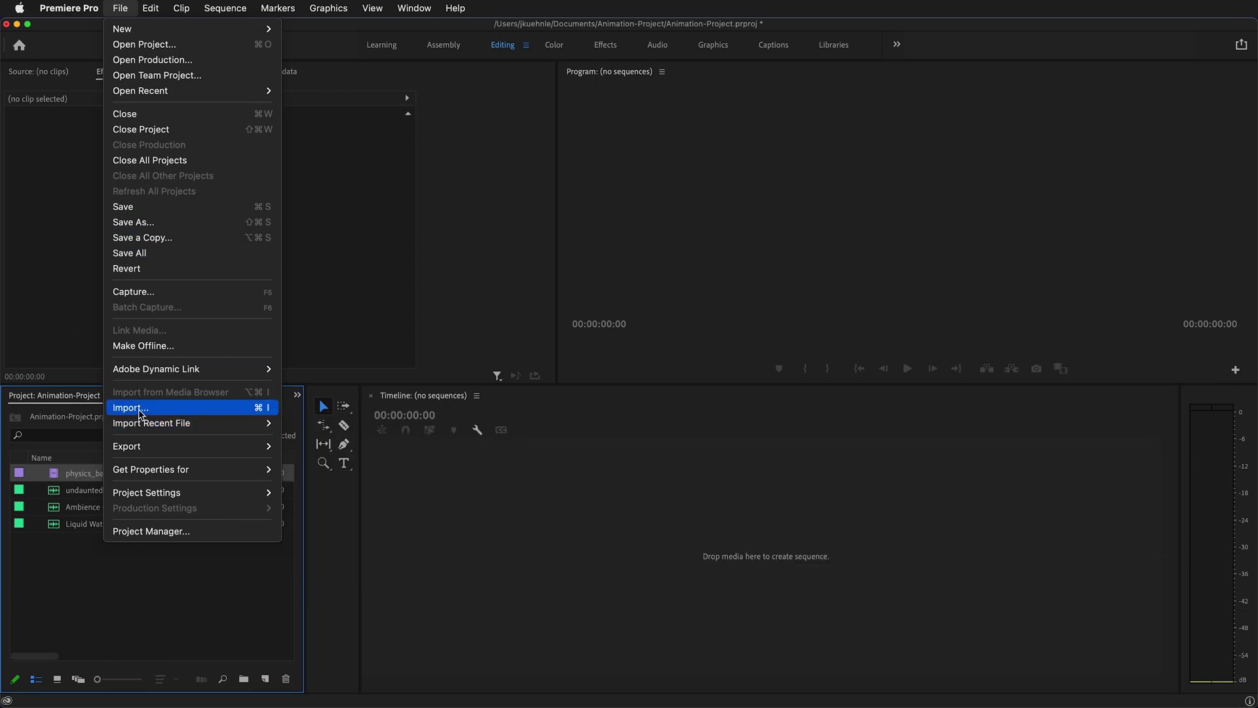
left_click(139, 411)
left_click(361, 248)
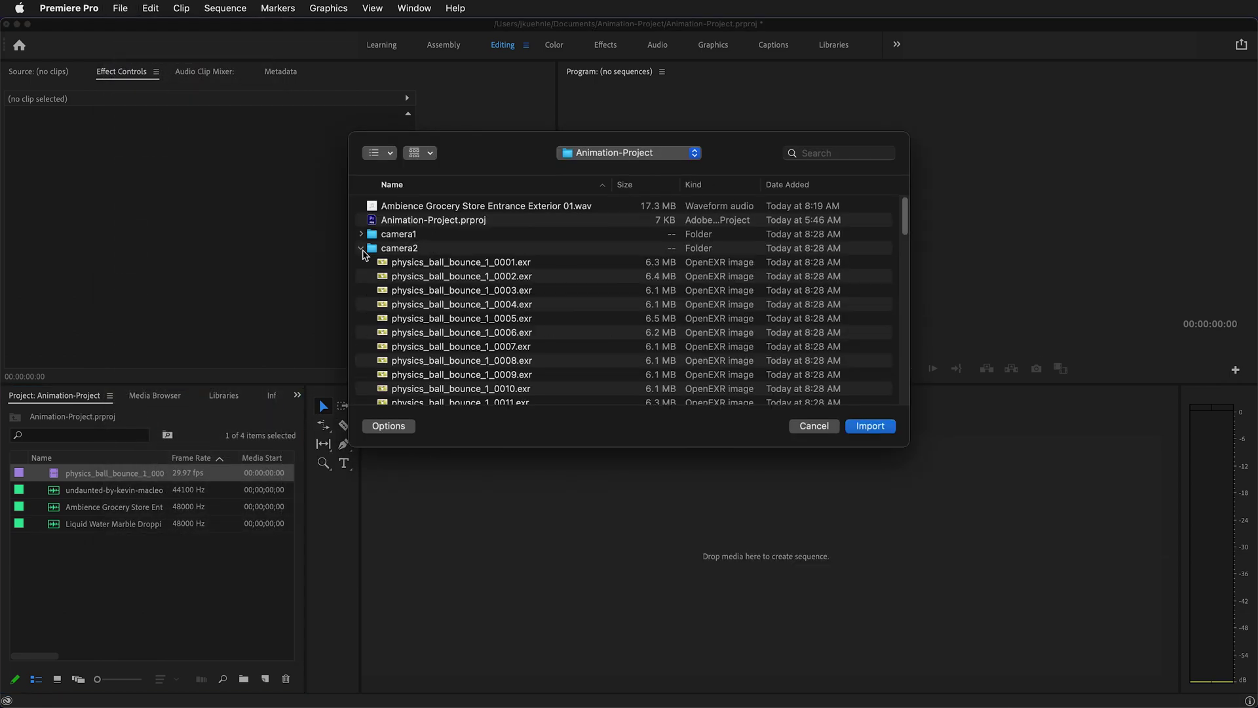
left_click(435, 263)
left_click(390, 426)
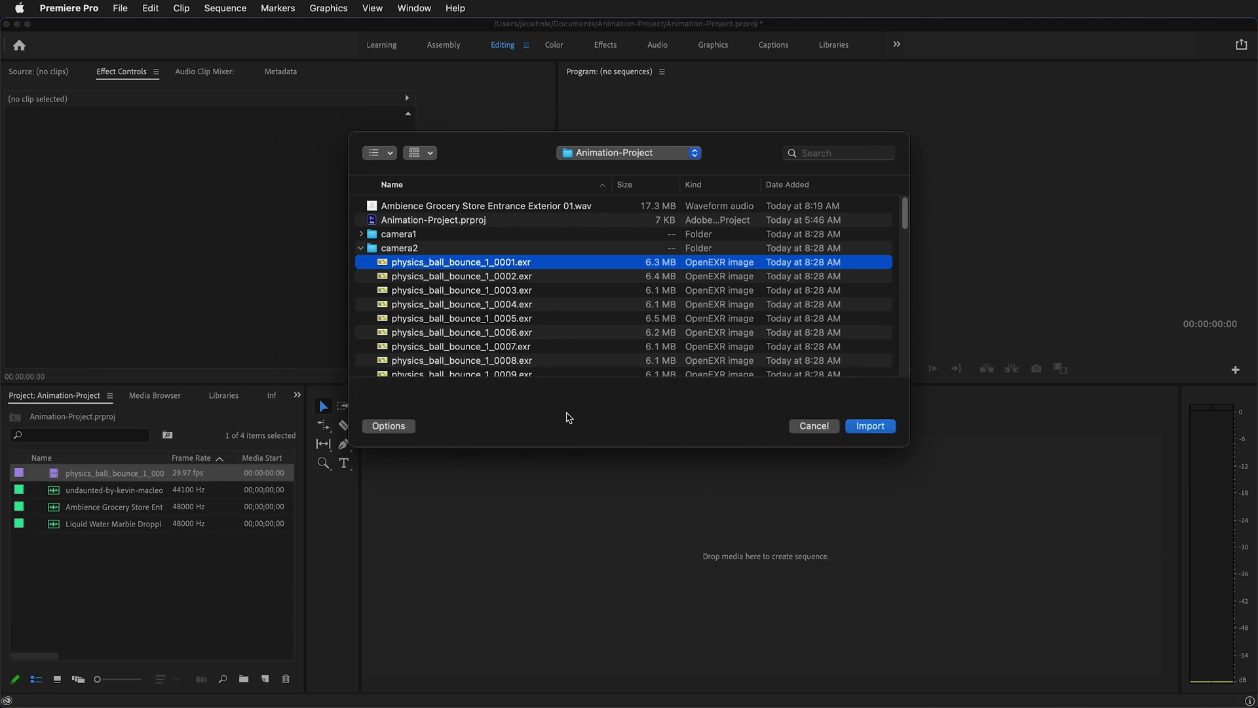
left_click(870, 426)
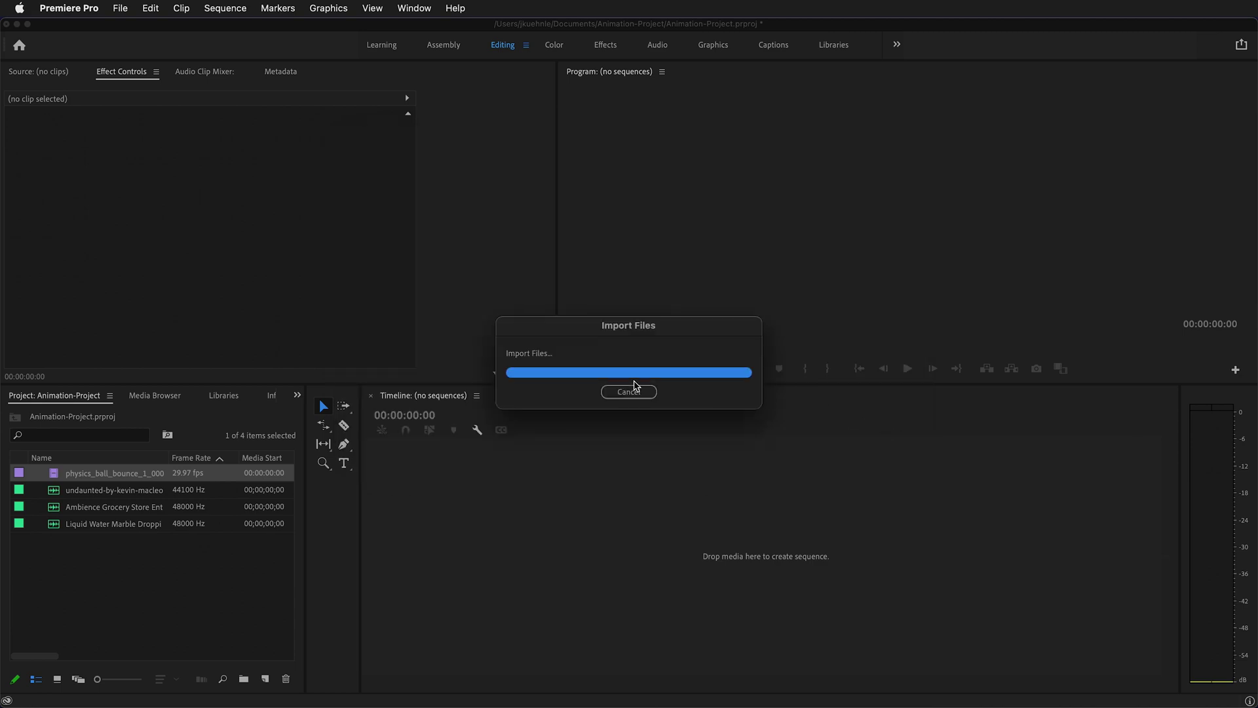
Step: Import the camera3 ball-bounce frames as an image sequence
left_click(120, 7)
left_click(169, 405)
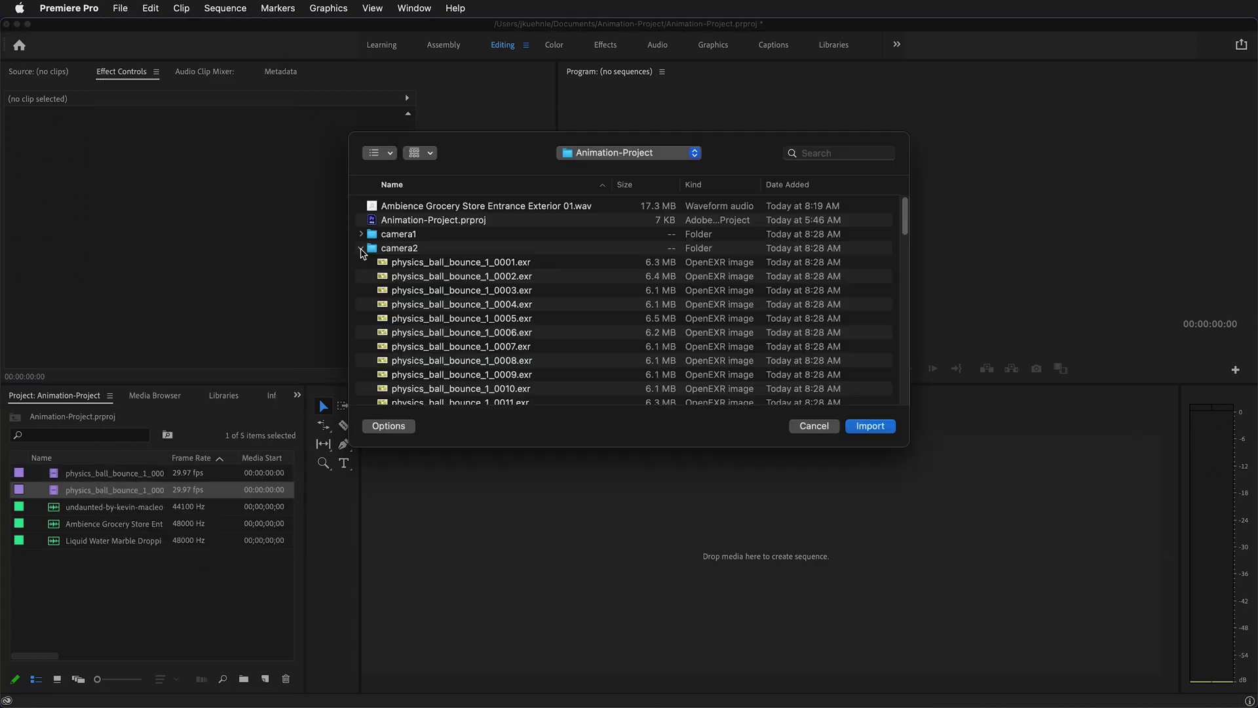
left_click(362, 263)
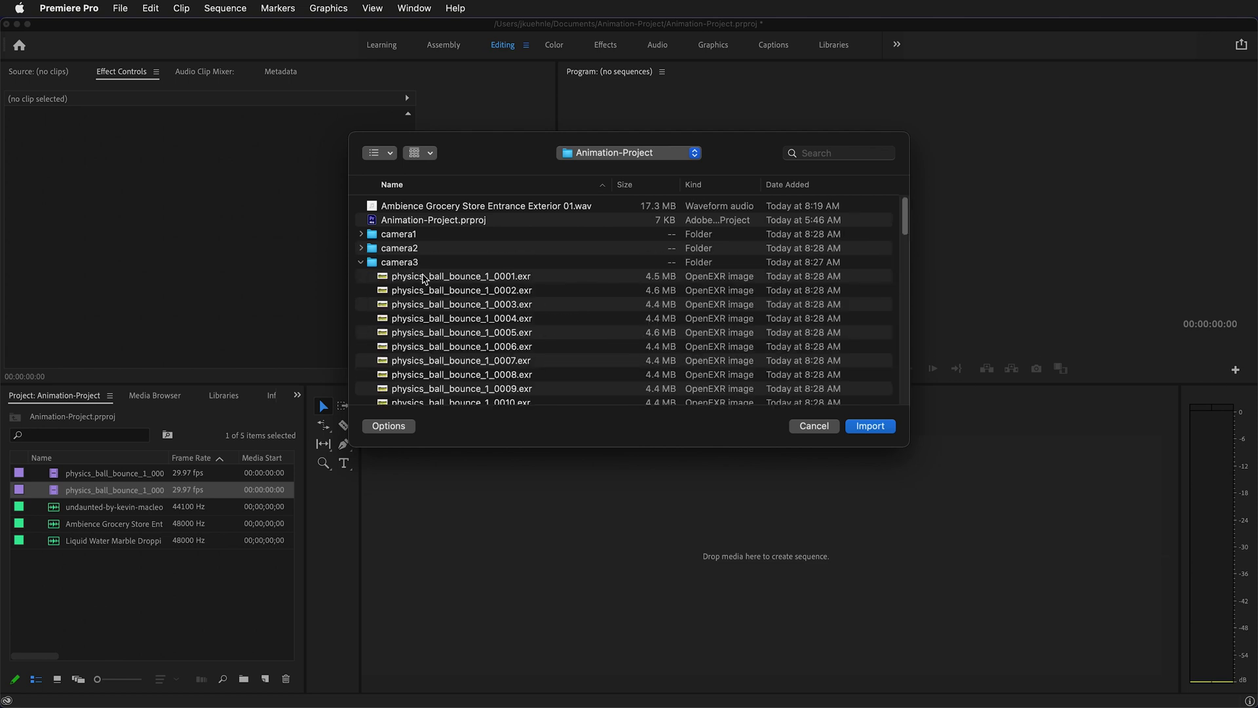
left_click(426, 276)
left_click(875, 426)
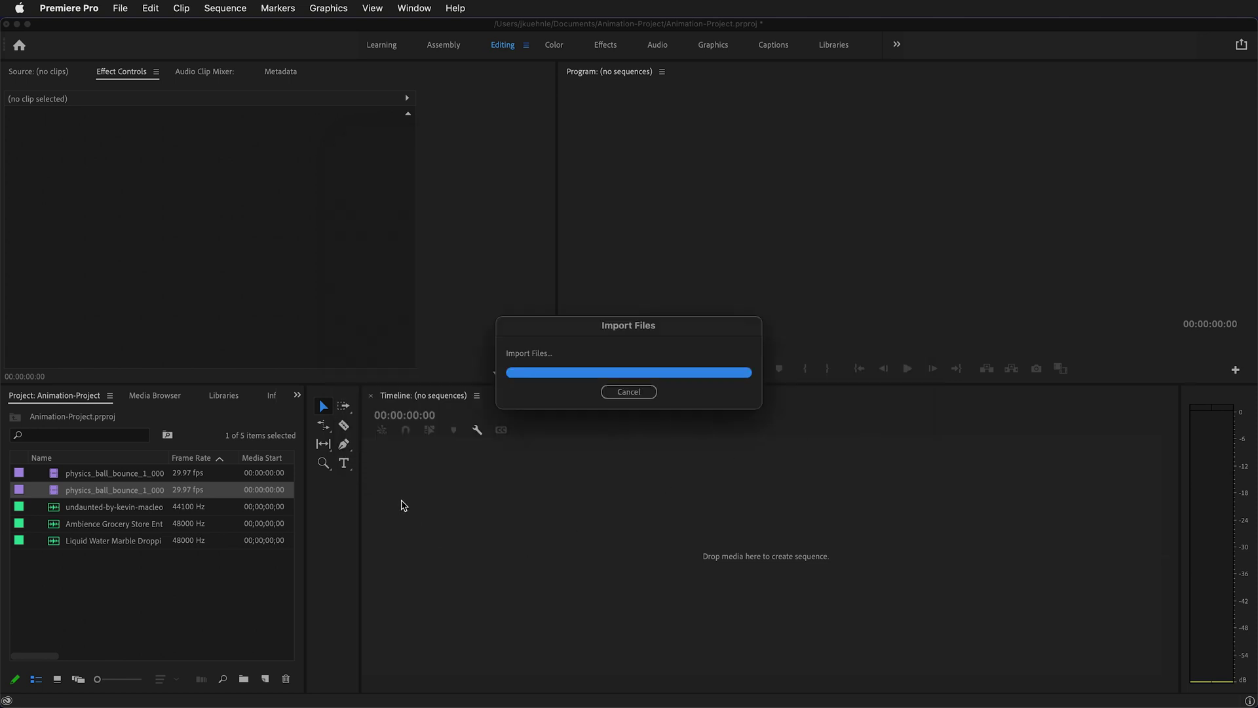
Step: Import the camera4 ball-bounce frames as an image sequence, then clear the selection
left_click(116, 8)
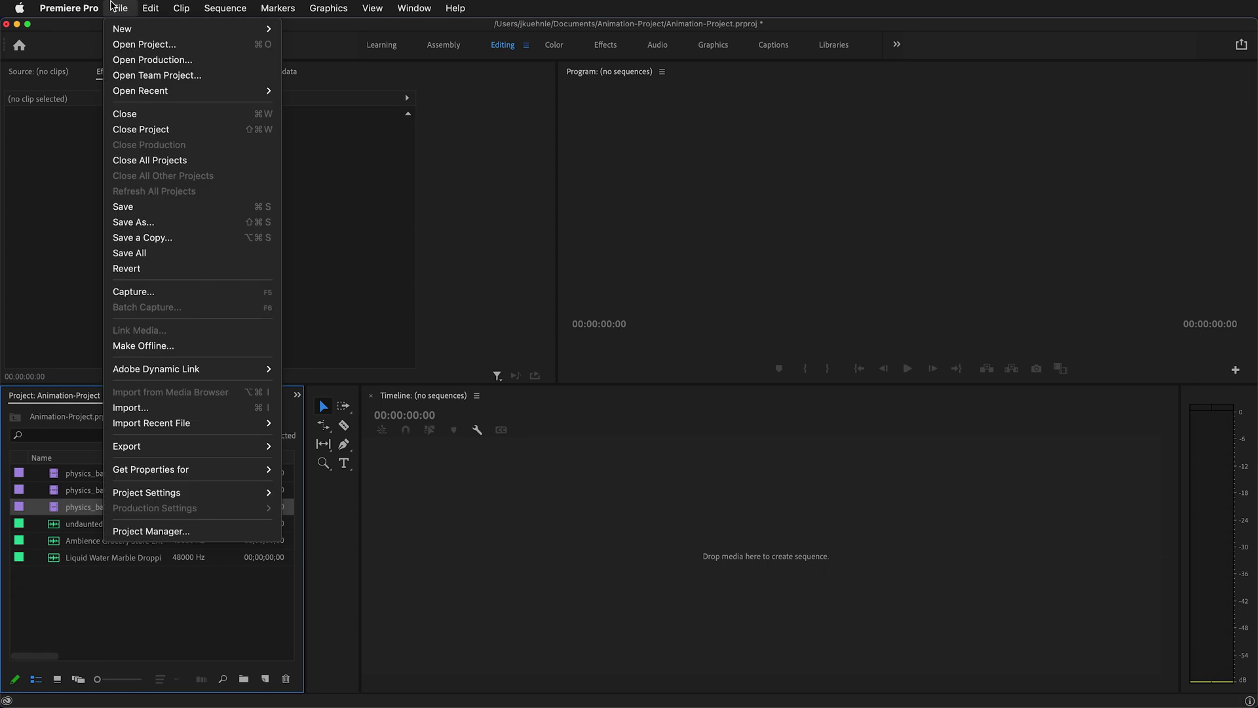
left_click(172, 407)
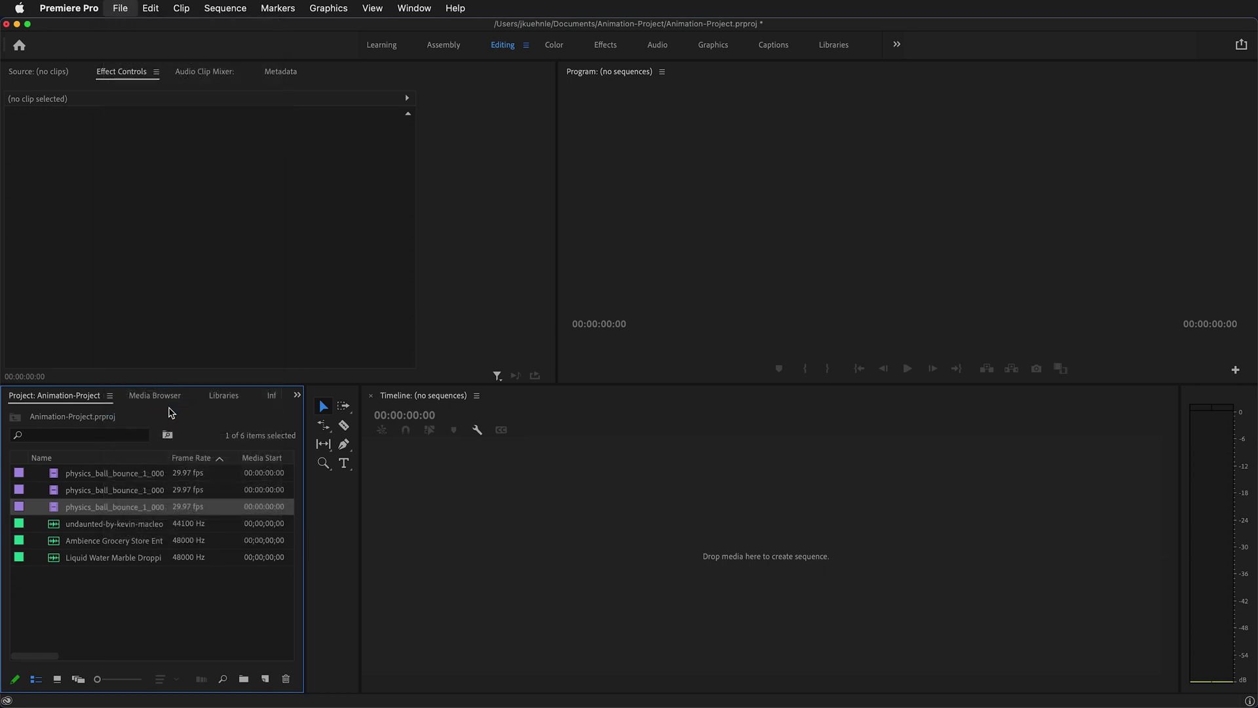
left_click(387, 289)
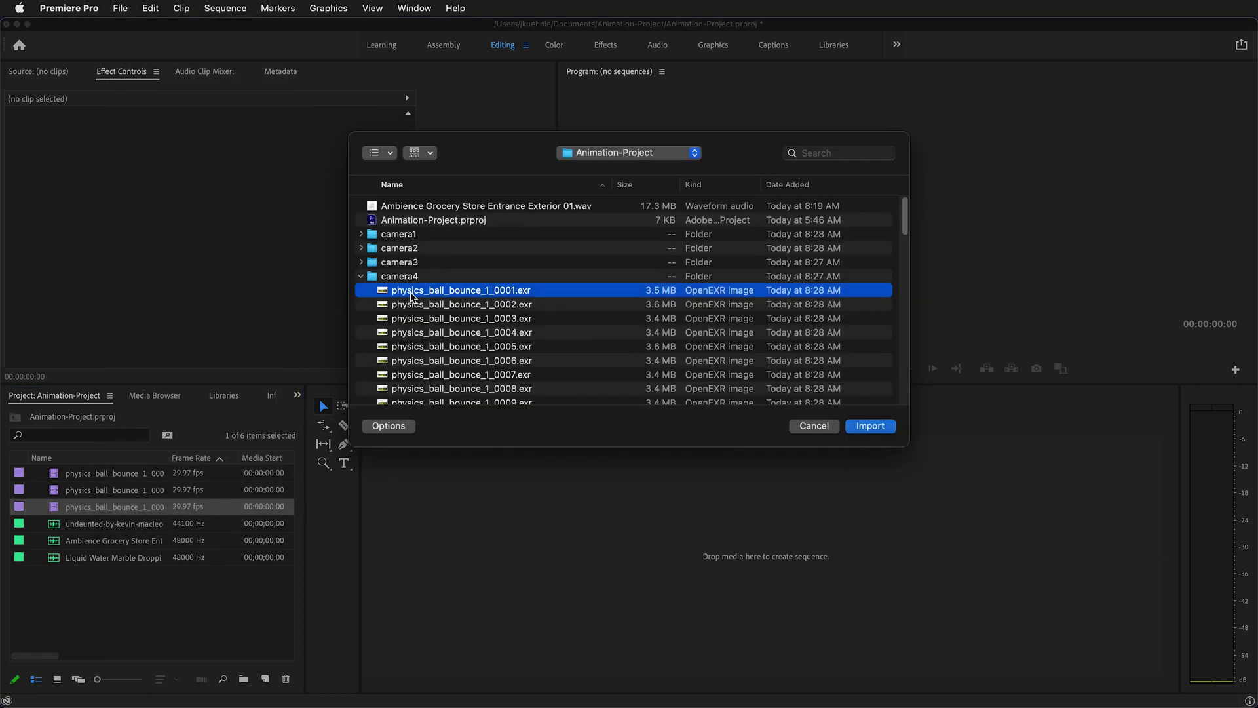
left_click(391, 426)
left_click(594, 392)
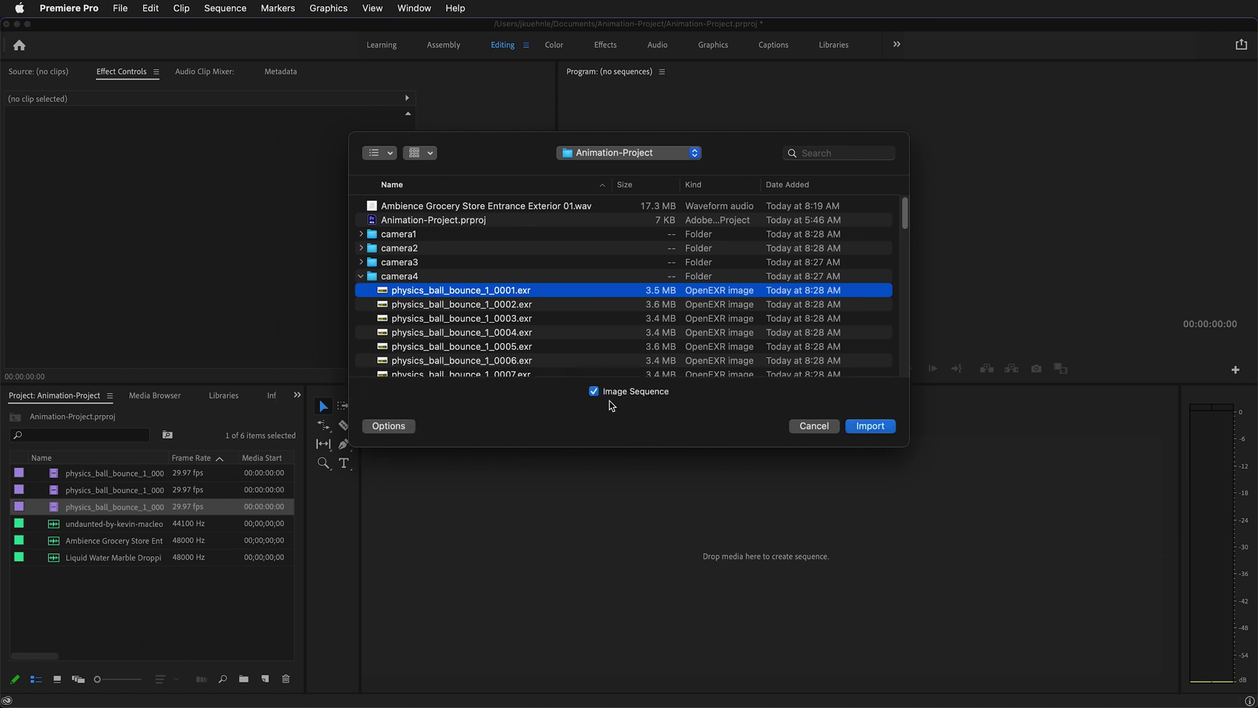
left_click(883, 431)
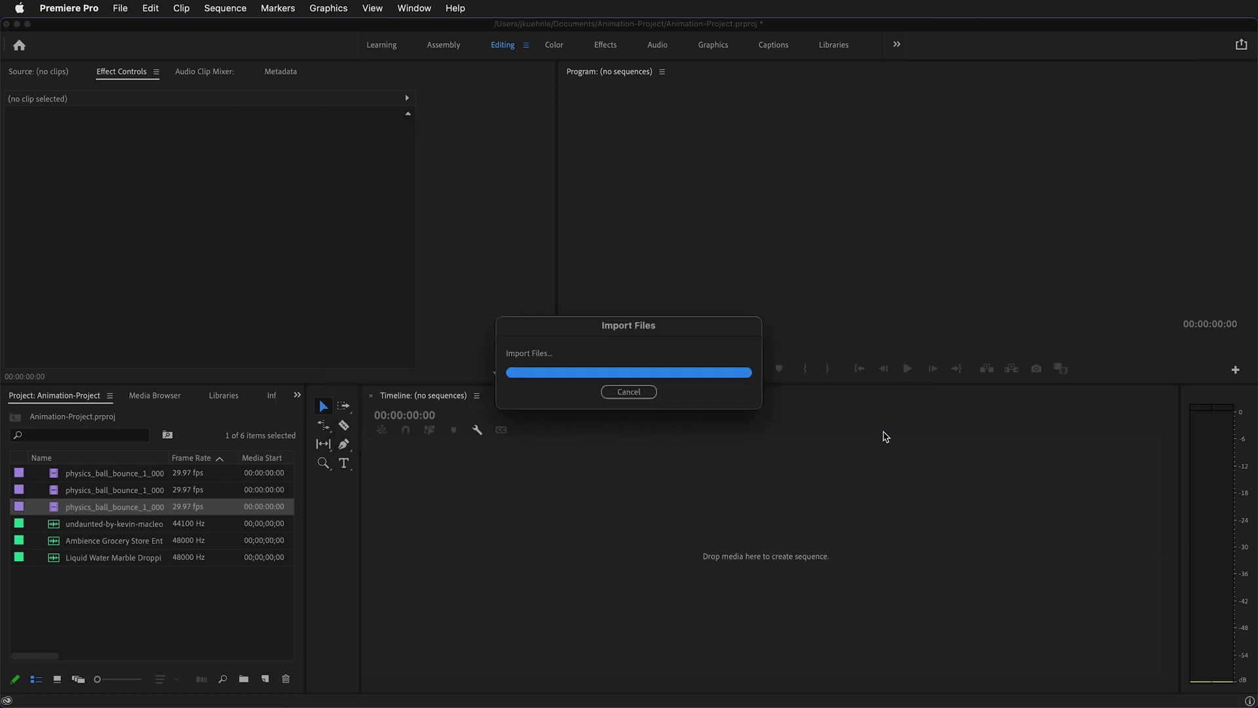
left_click(163, 629)
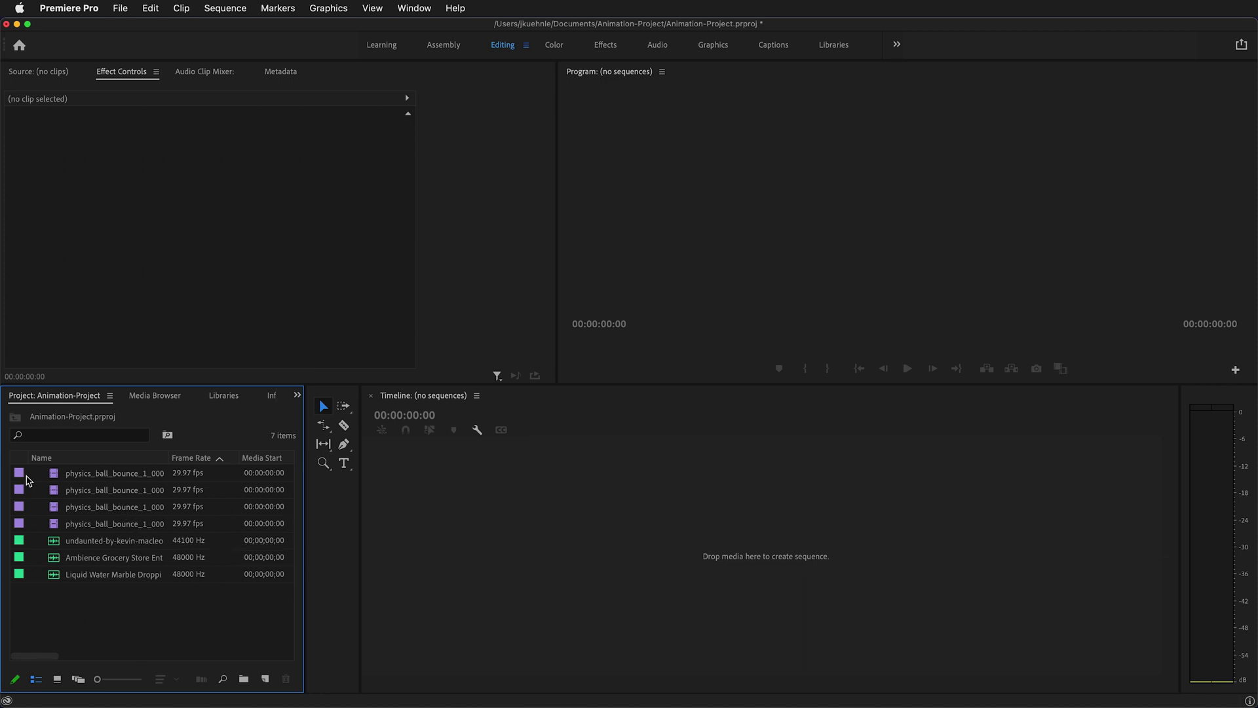
Step: Build a sequence from the camera1 ball clip, name it 'Animation Sequence', and play it
left_click(53, 477)
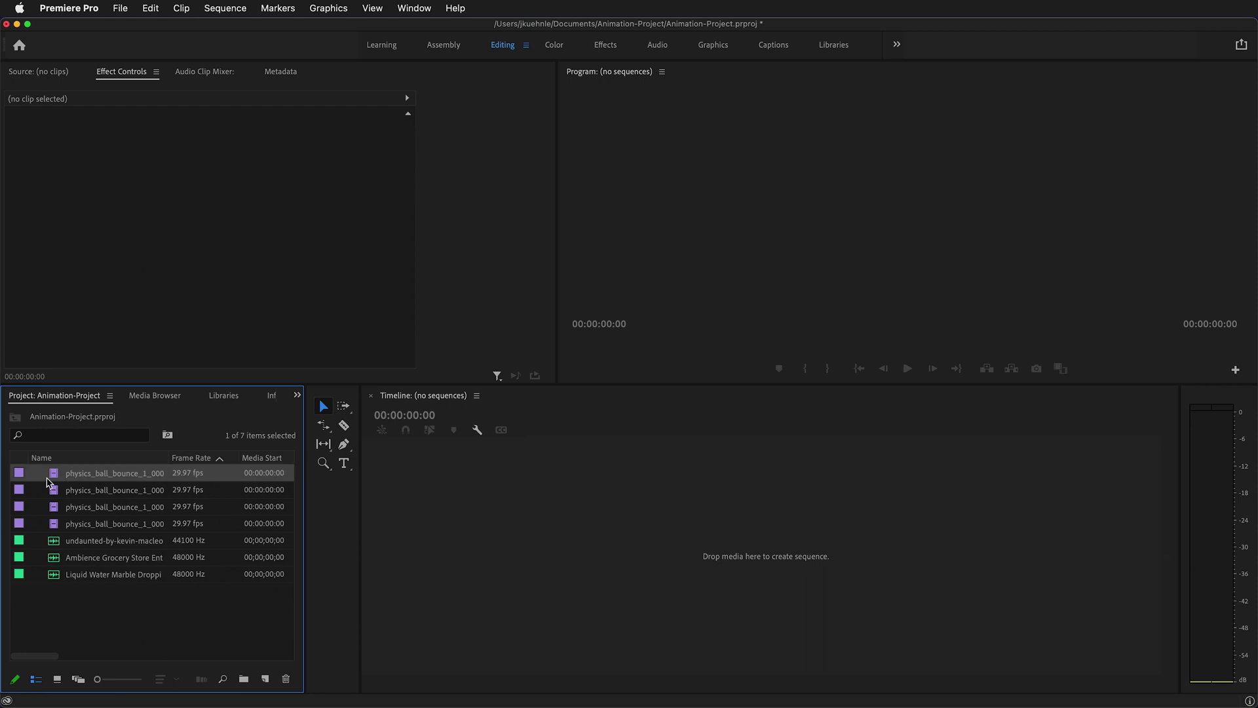
left_click_drag(52, 476, 502, 555)
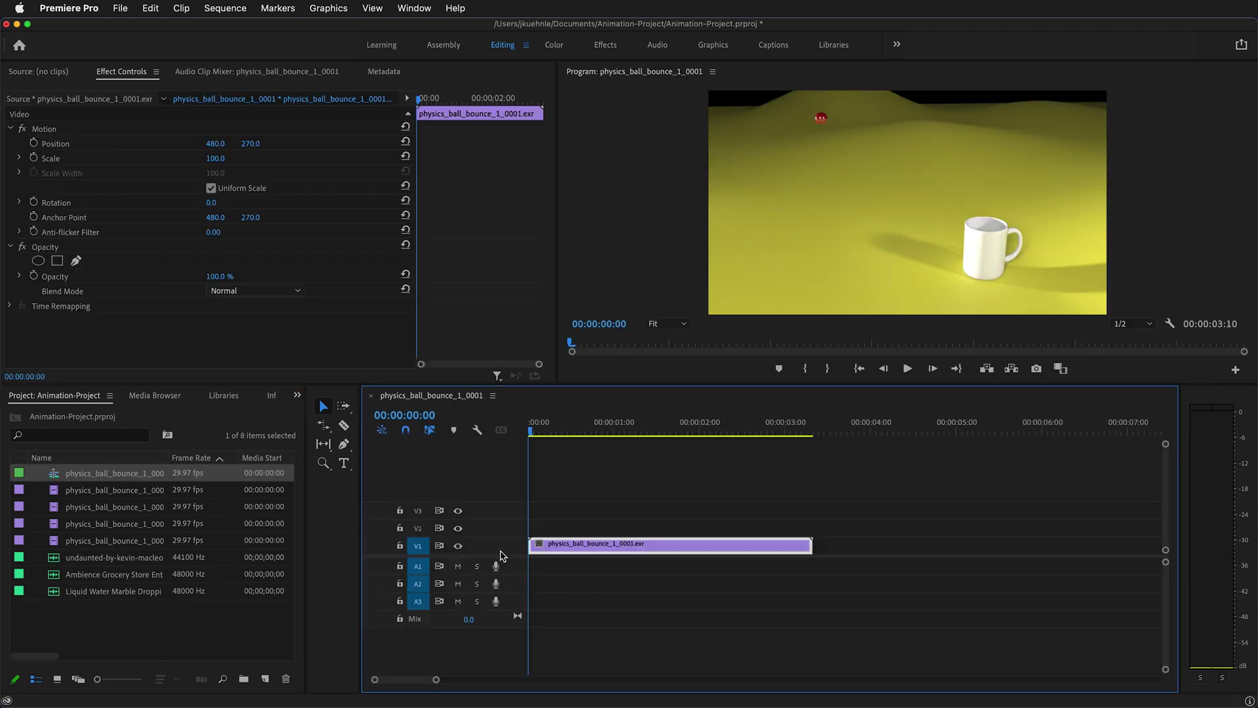
left_click(115, 475)
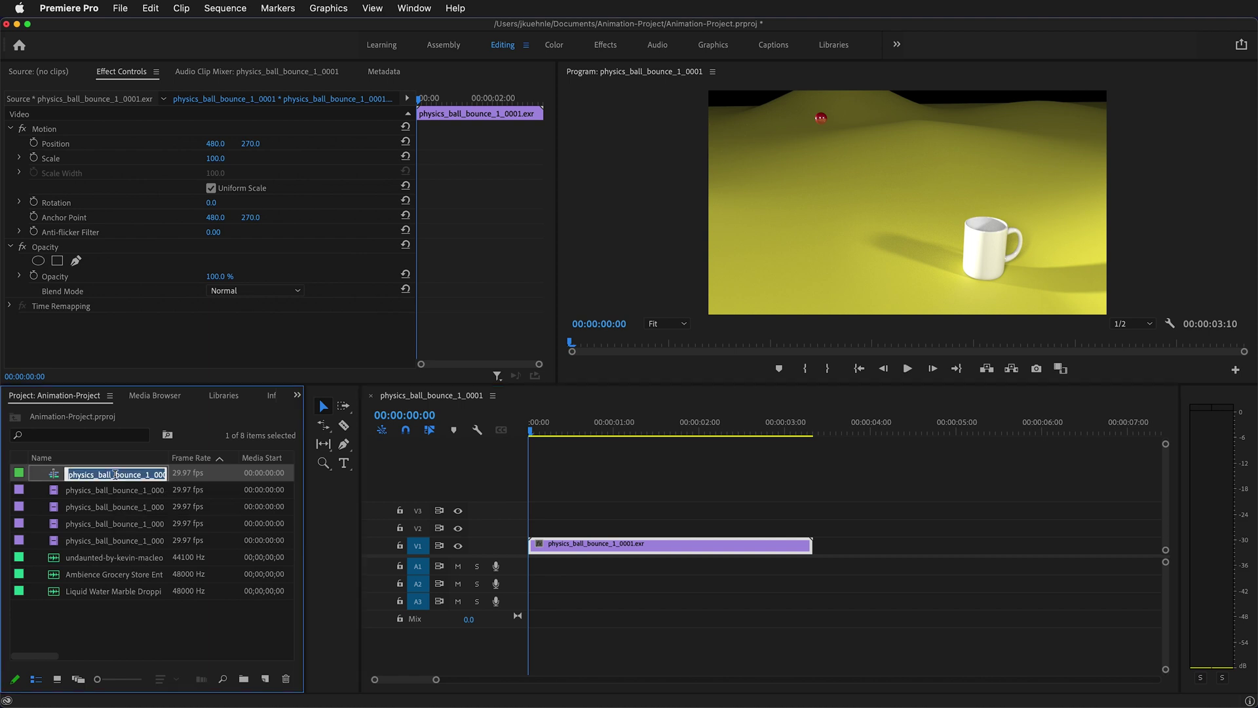
type("Animation Seque")
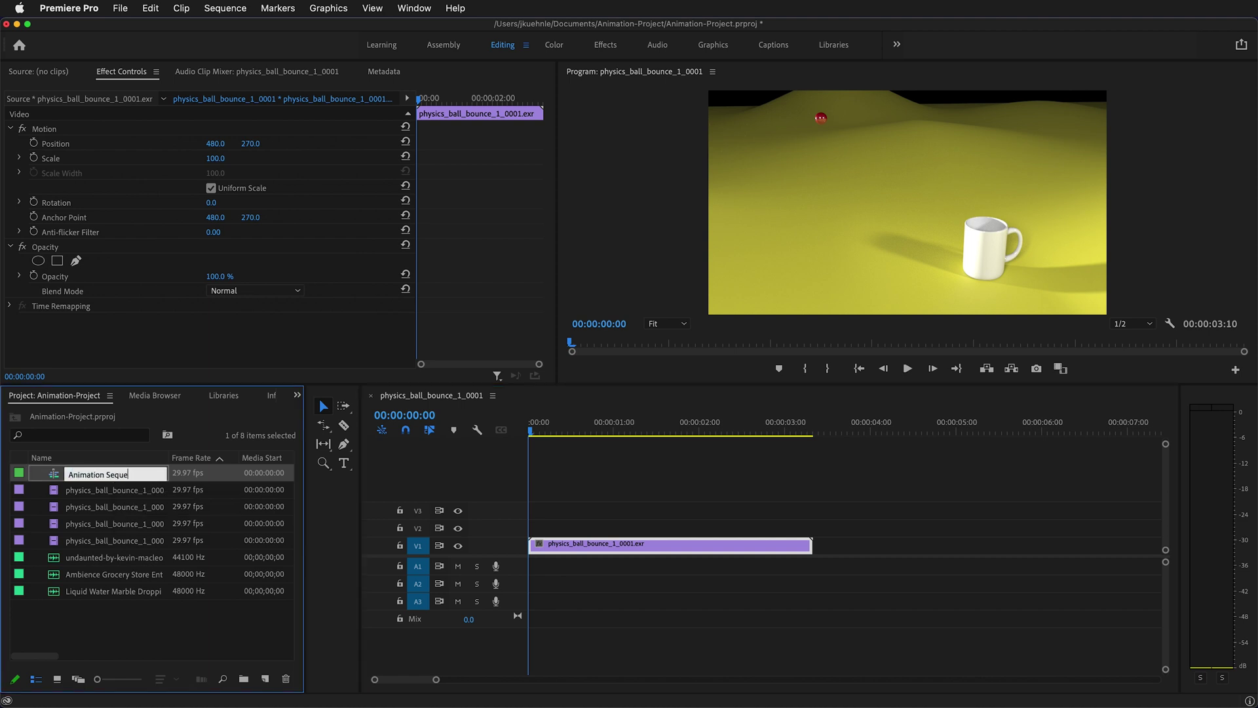
type("nce")
key("Return")
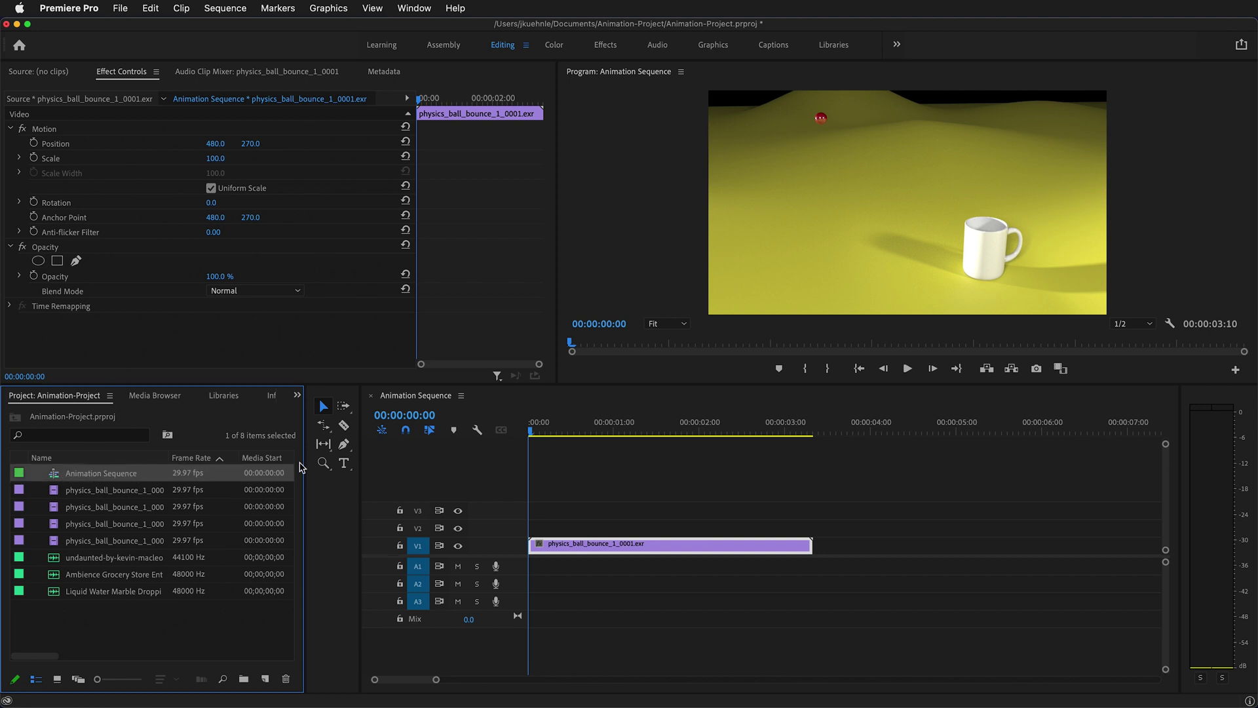
left_click(668, 458)
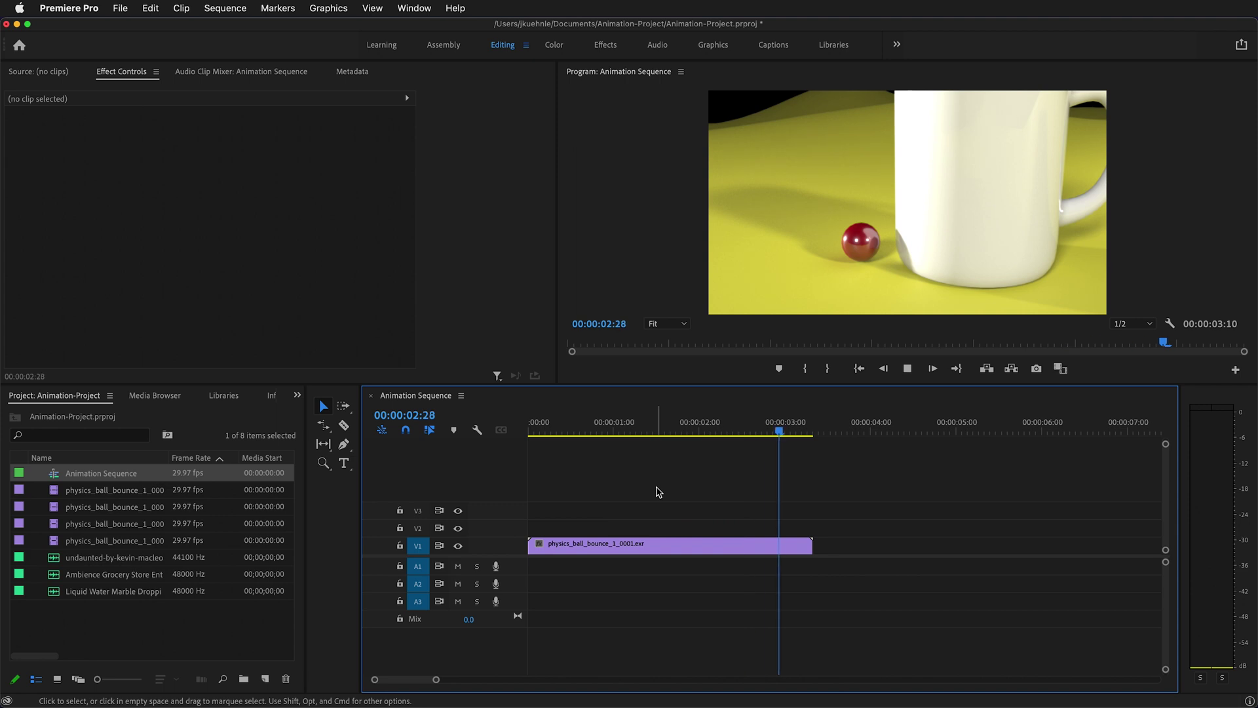
key("space")
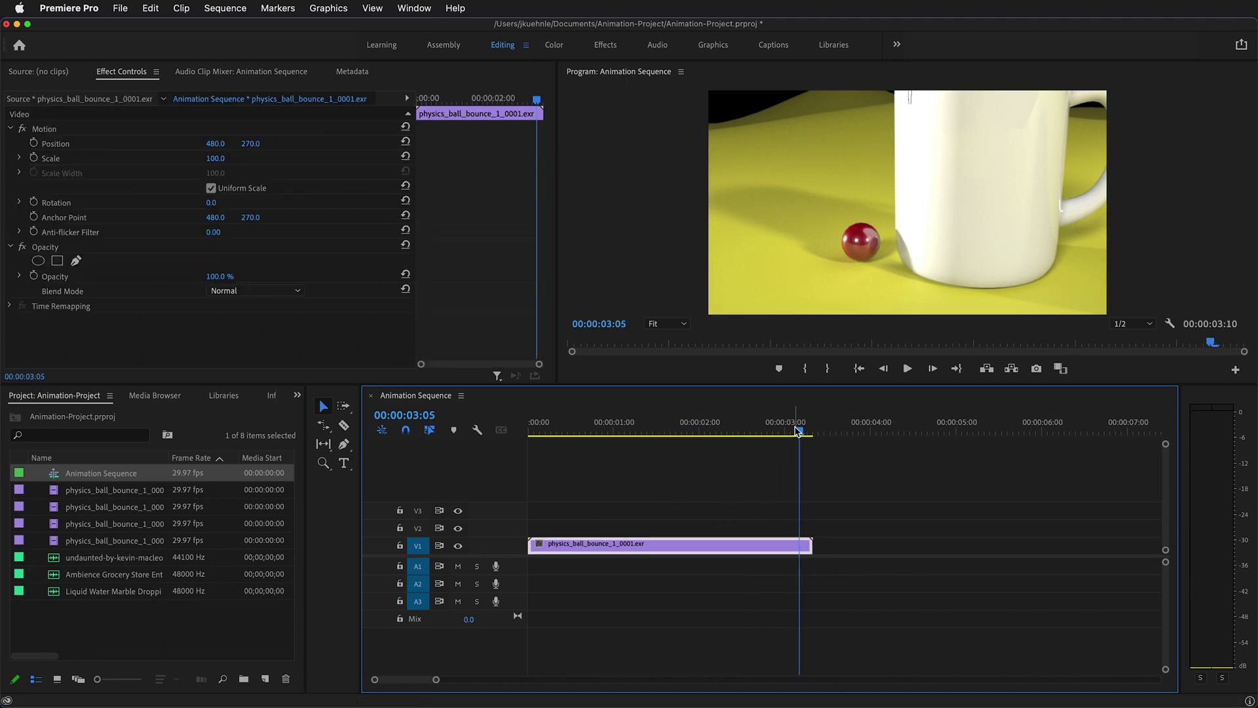
Step: Add the other three ball renders to the sequence, stacked on V2–V4 at 0:00
left_click(66, 510)
left_click(72, 544, "shift")
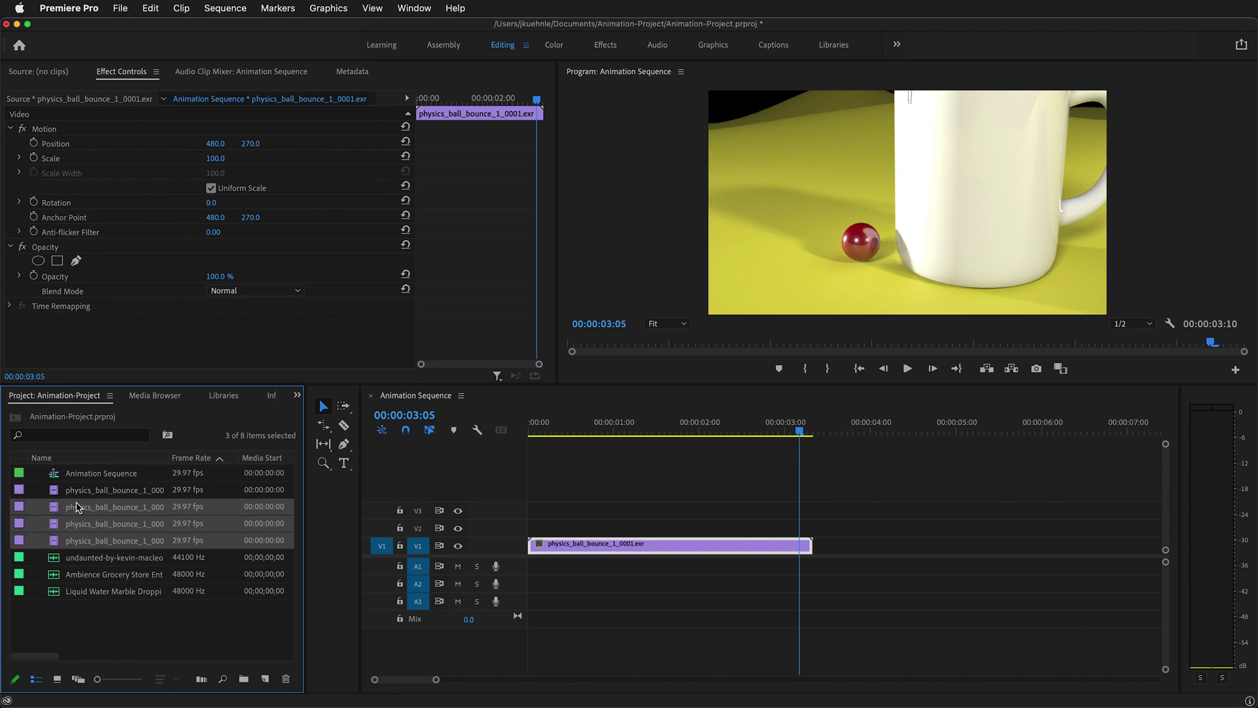
left_click_drag(68, 512, 535, 531)
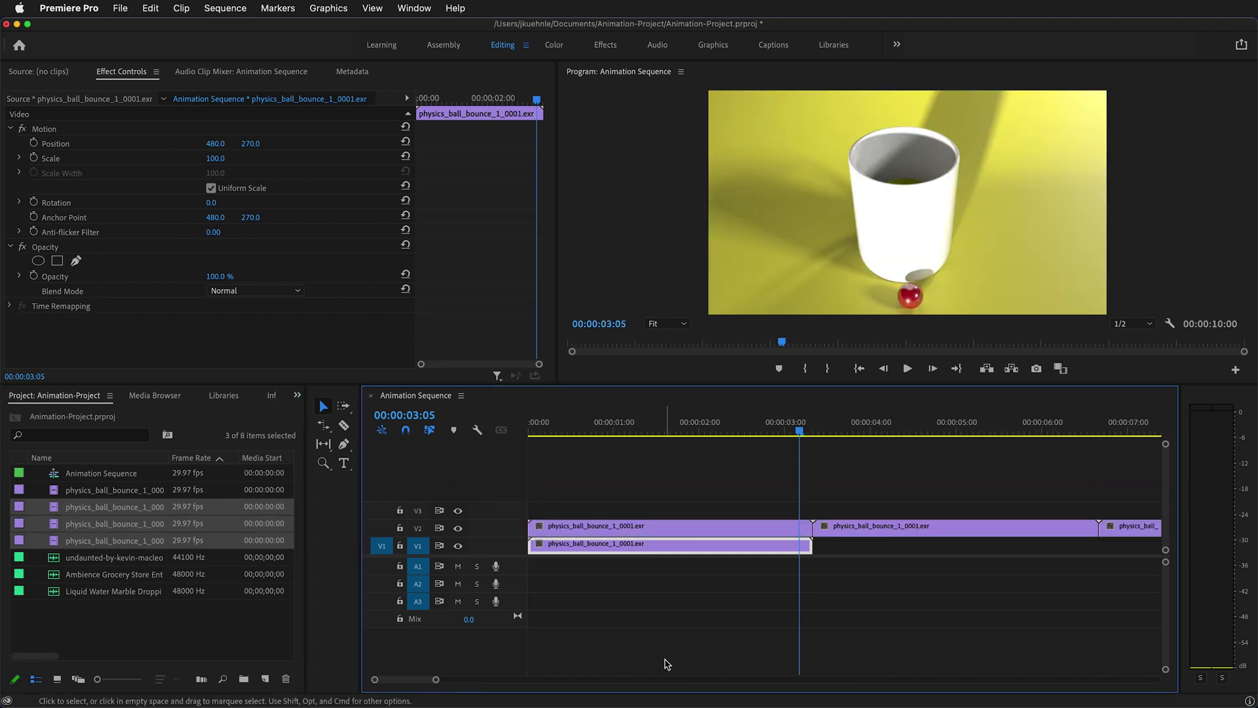
left_click_drag(793, 443, 537, 453)
left_click(458, 528)
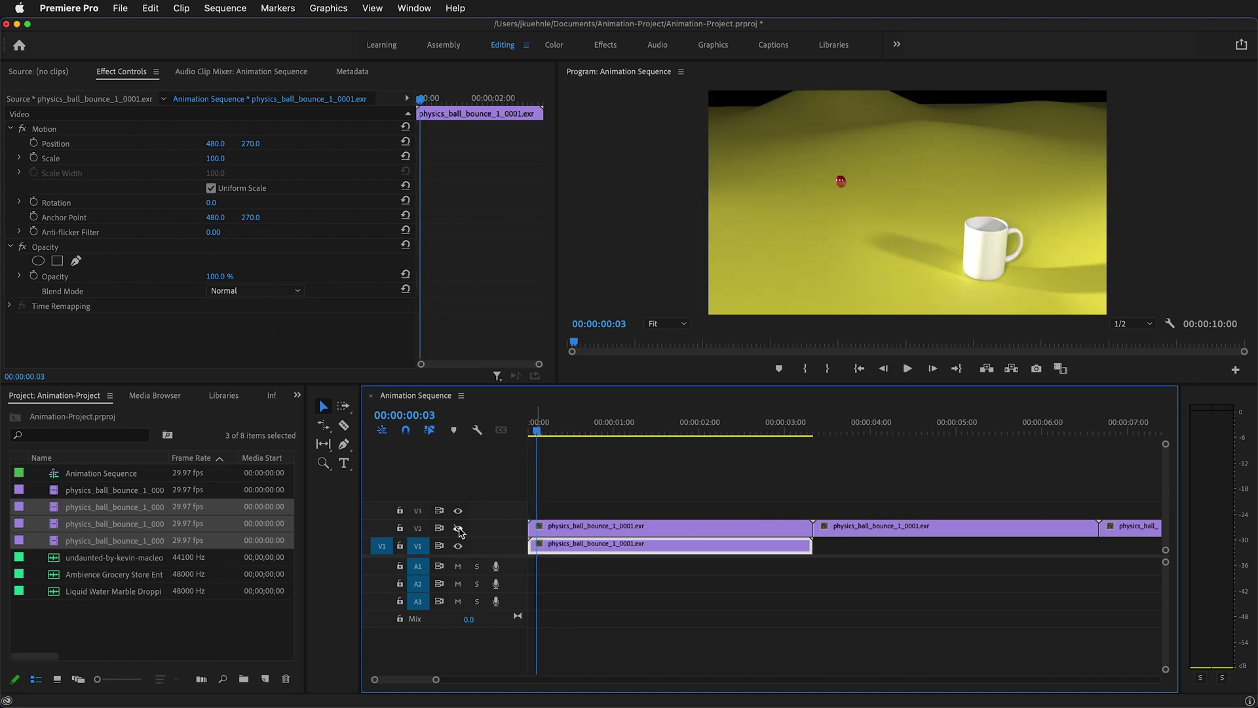
left_click_drag(539, 436, 477, 496)
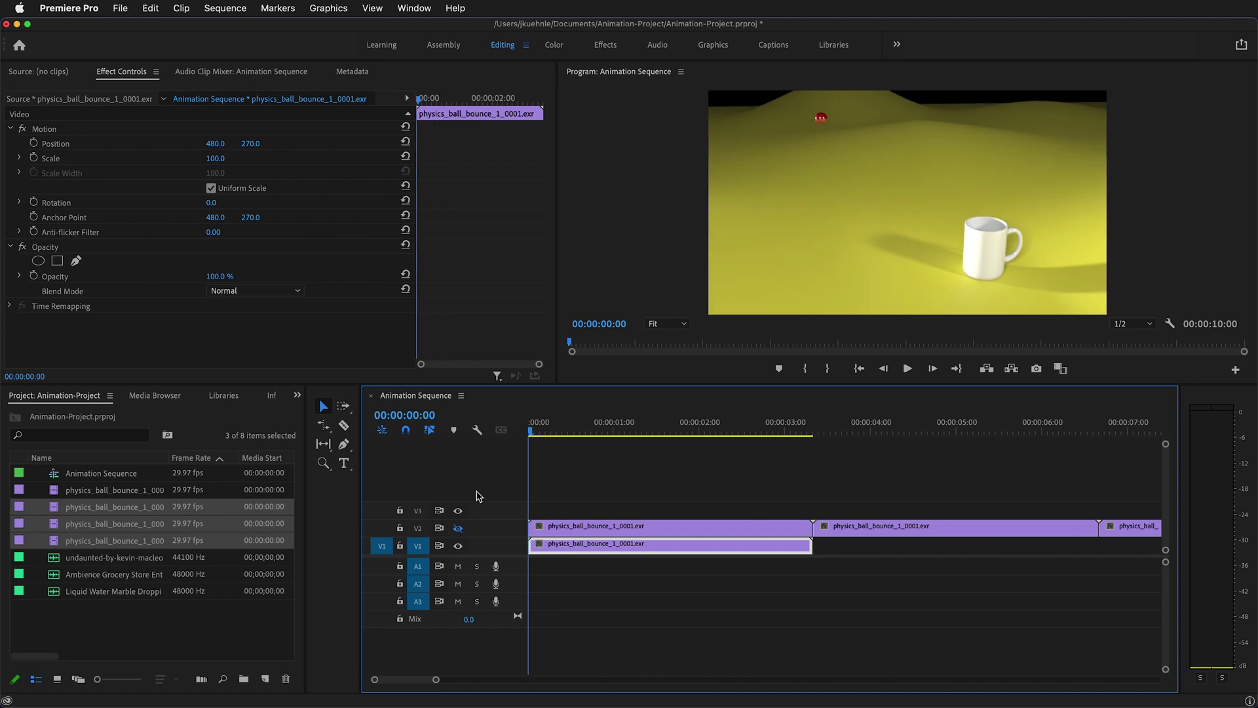
left_click(461, 528)
left_click_drag(868, 530, 538, 493)
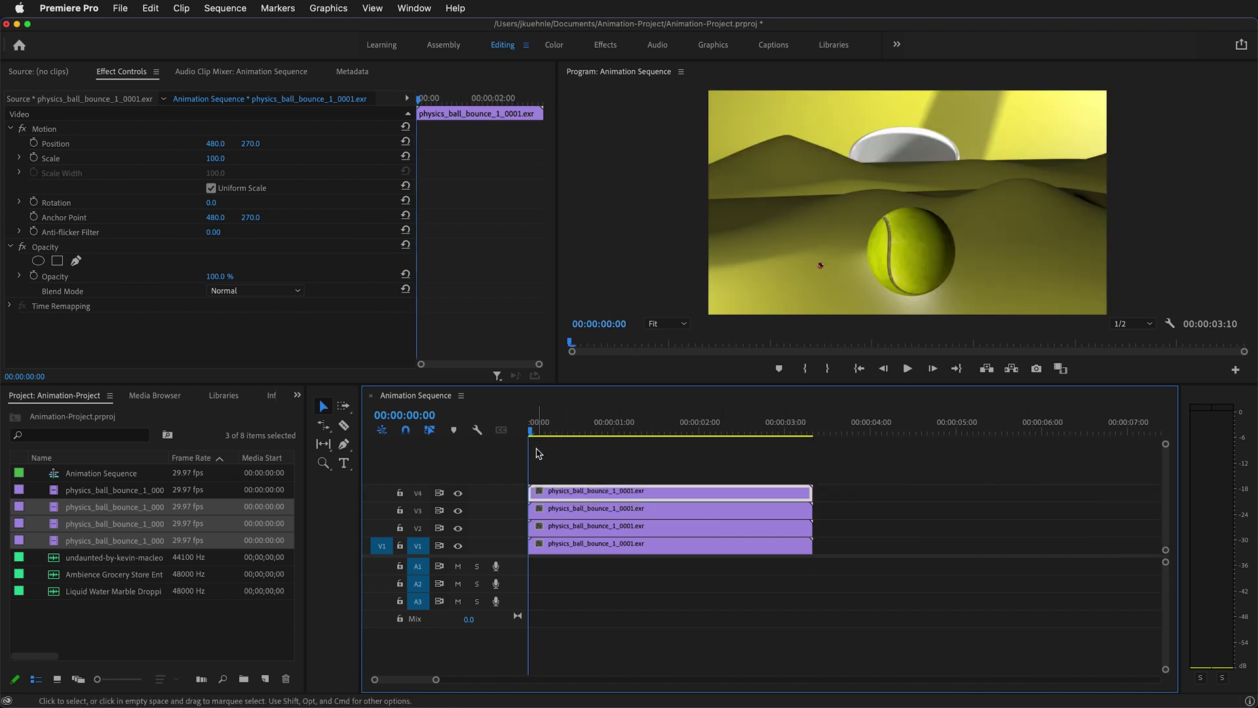
Step: Hide tracks V2–V4, play the V1 animation and park the playhead at one second
left_click_drag(531, 433, 560, 443)
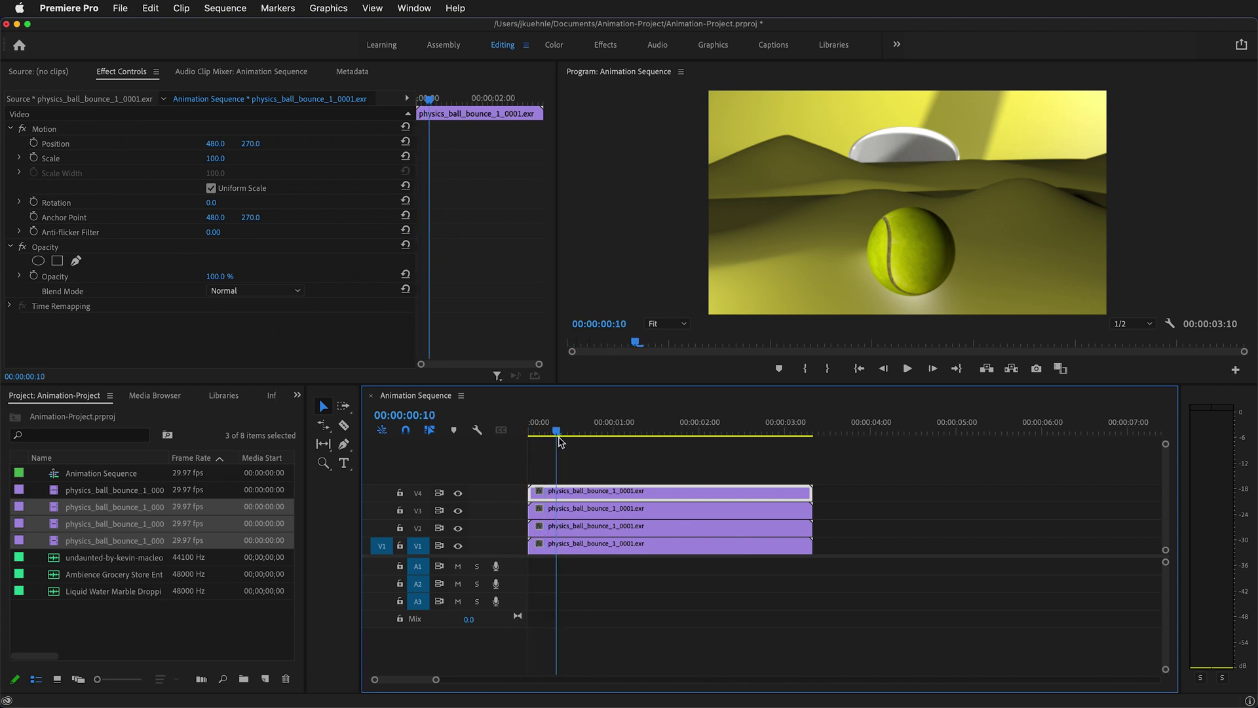
left_click(458, 493)
left_click(458, 511)
left_click(458, 528)
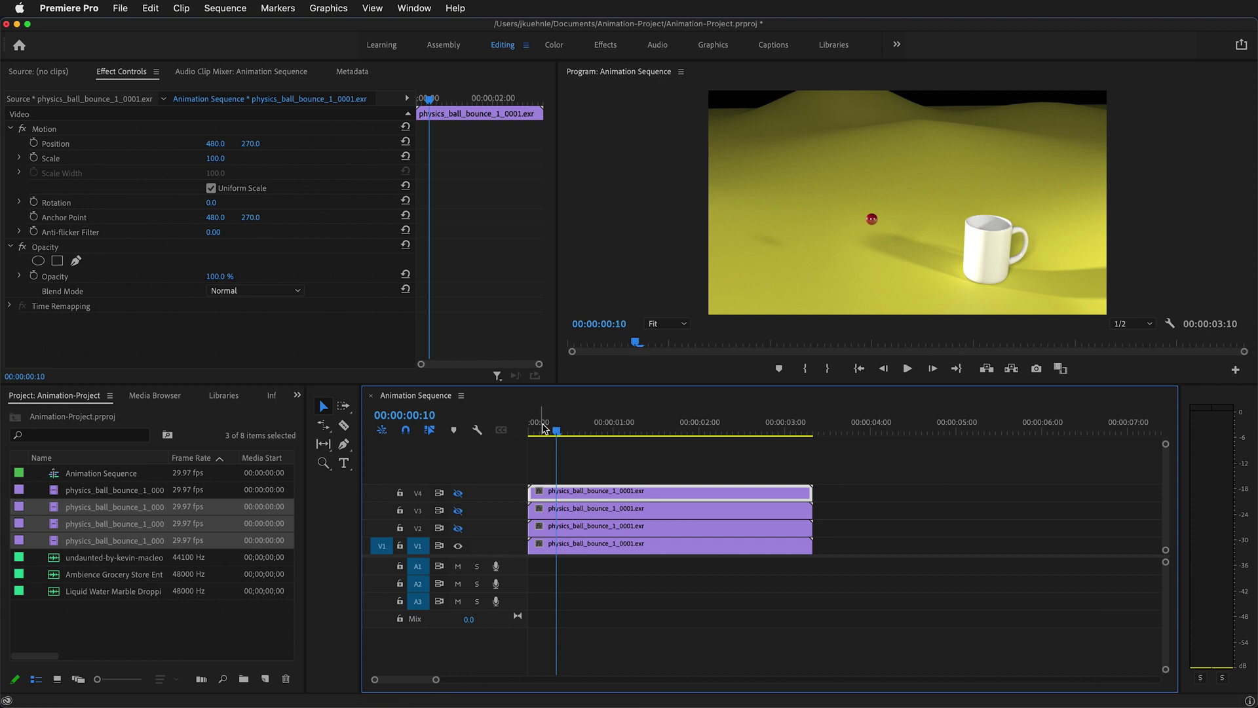
left_click_drag(559, 433, 531, 431)
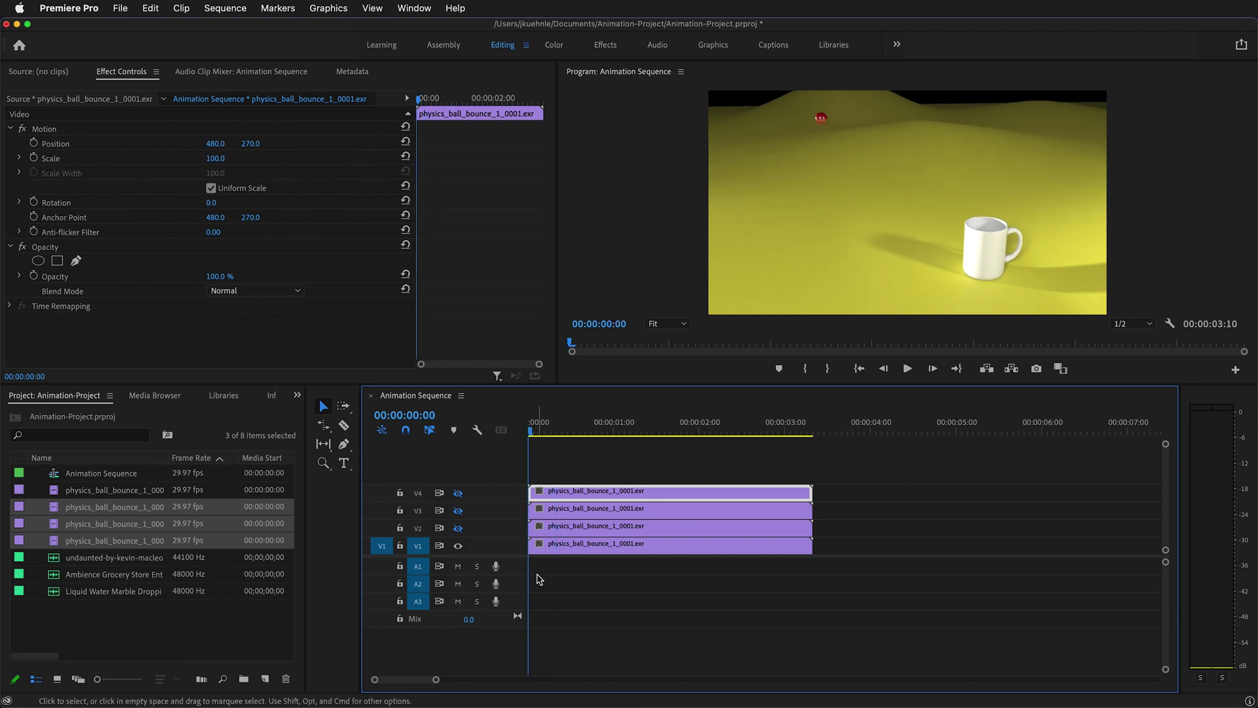
key("space")
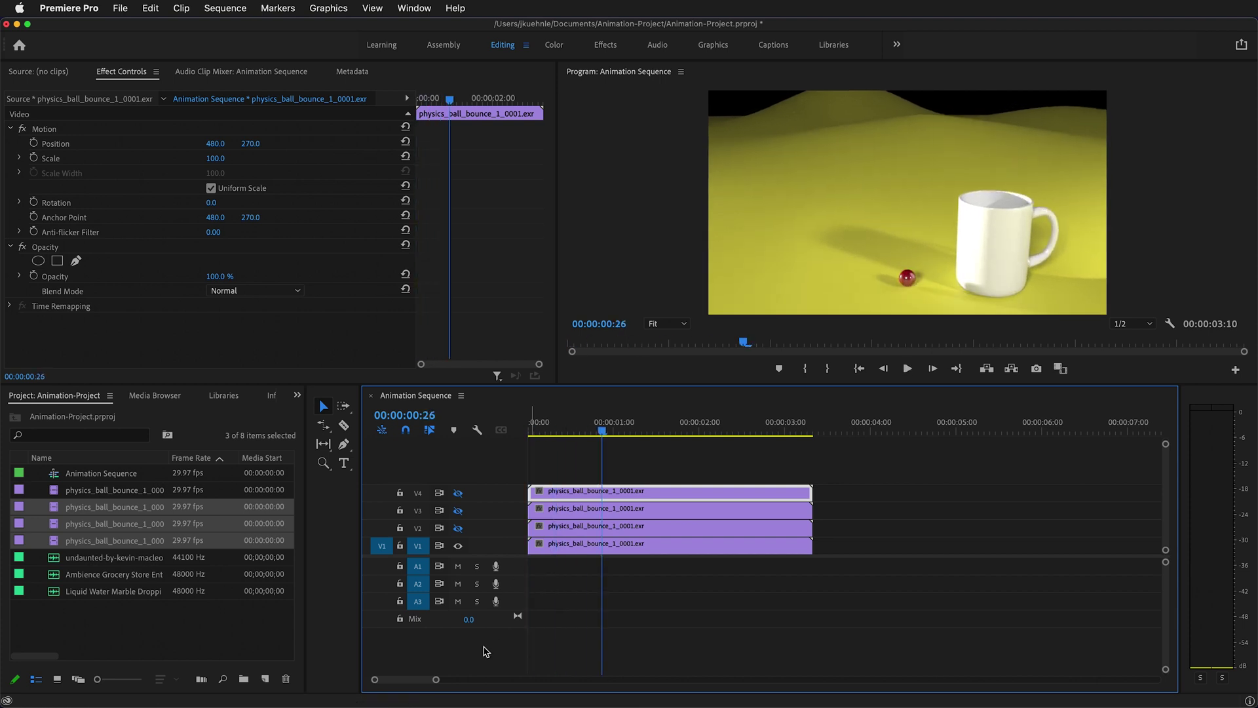
left_click_drag(602, 438, 615, 438)
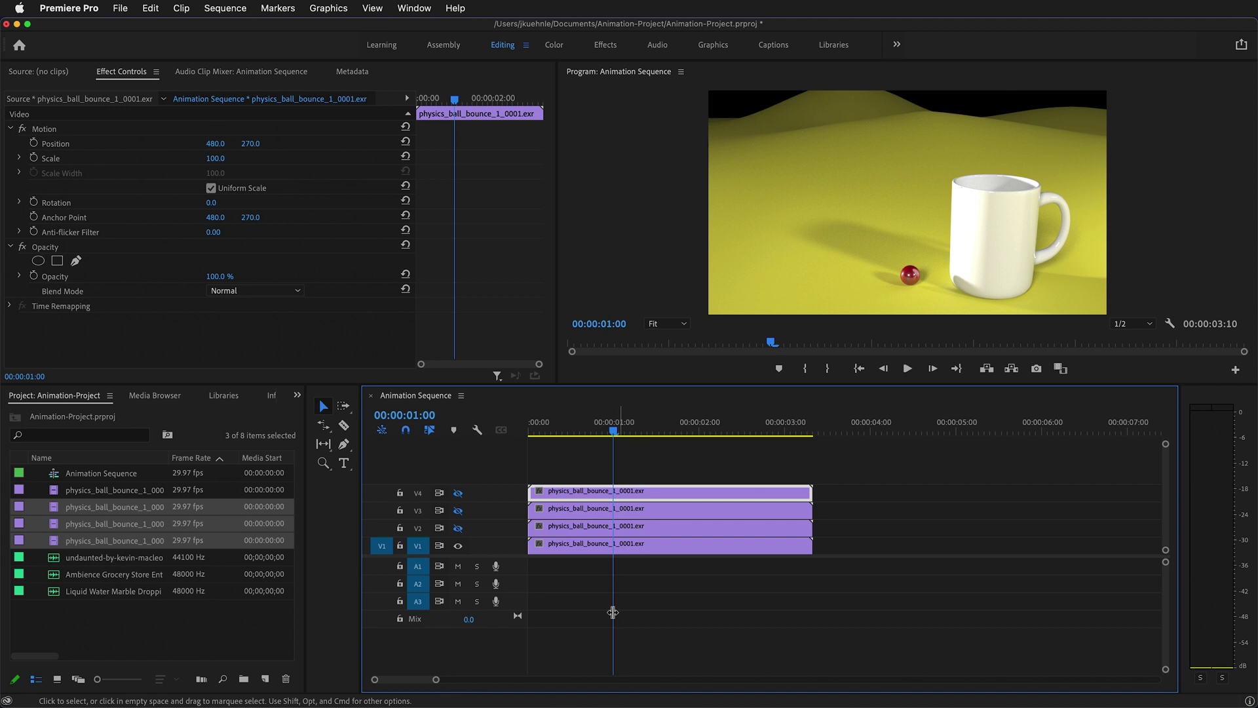
Step: Cut the V1 clip at 00:00:01:00 and delete everything after the cut
left_click(342, 427)
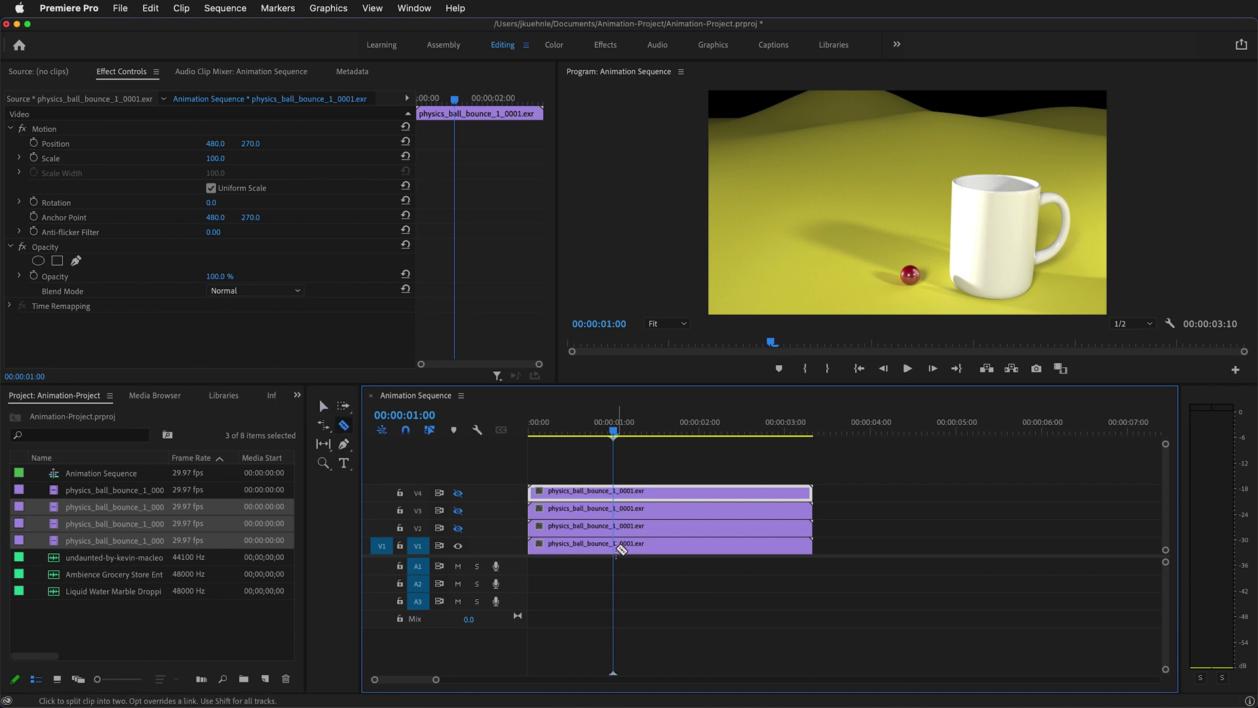
key("v")
left_click(632, 549)
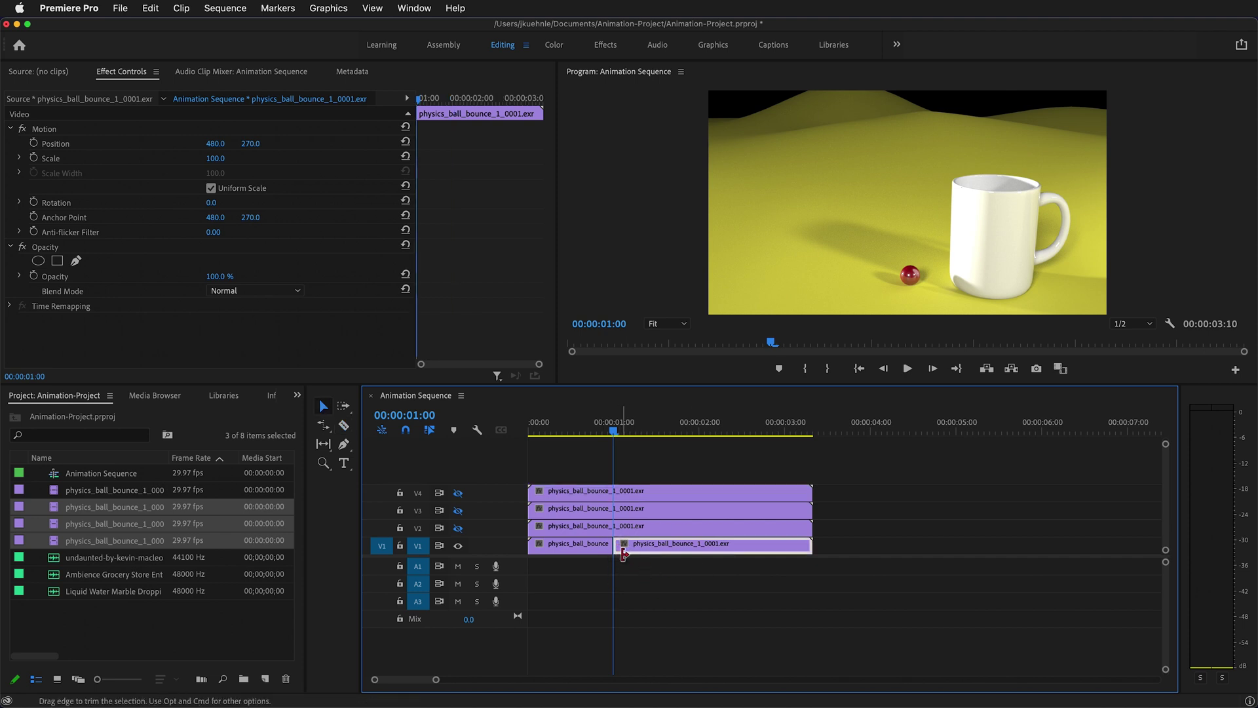
key("Delete")
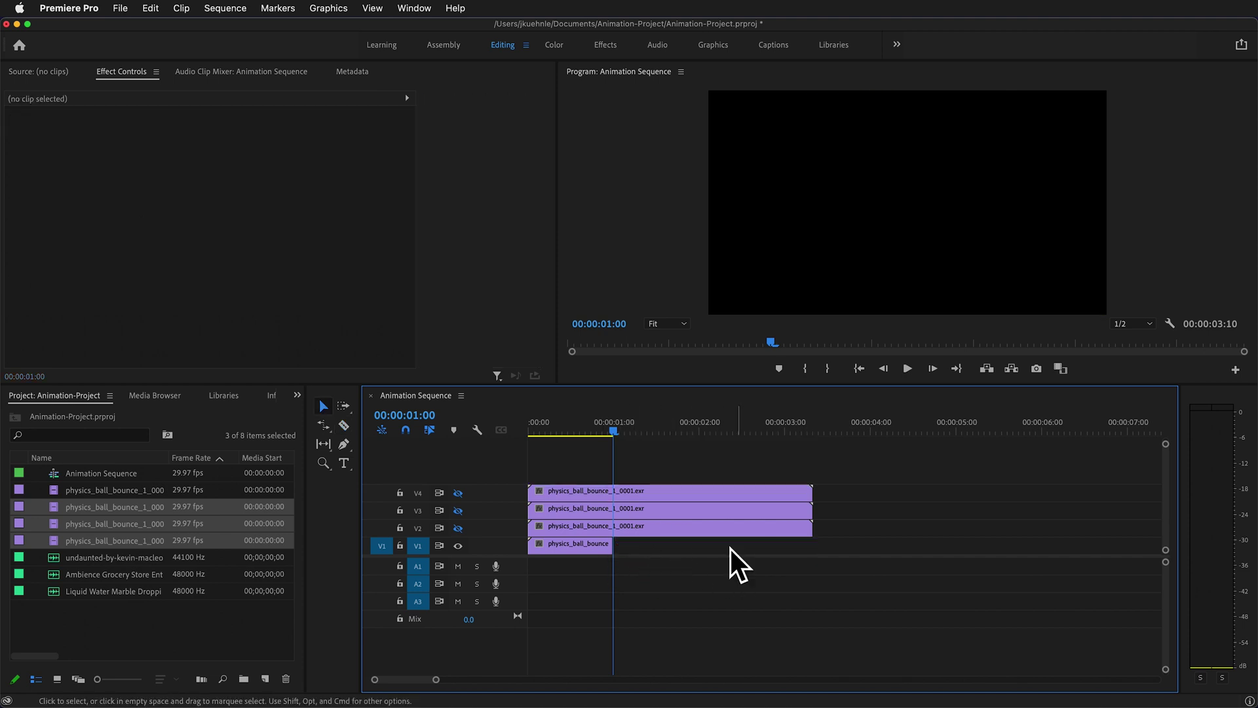
Step: Cut V2–V4 at 00:00:01:00 and delete their first-second pieces
key("Home")
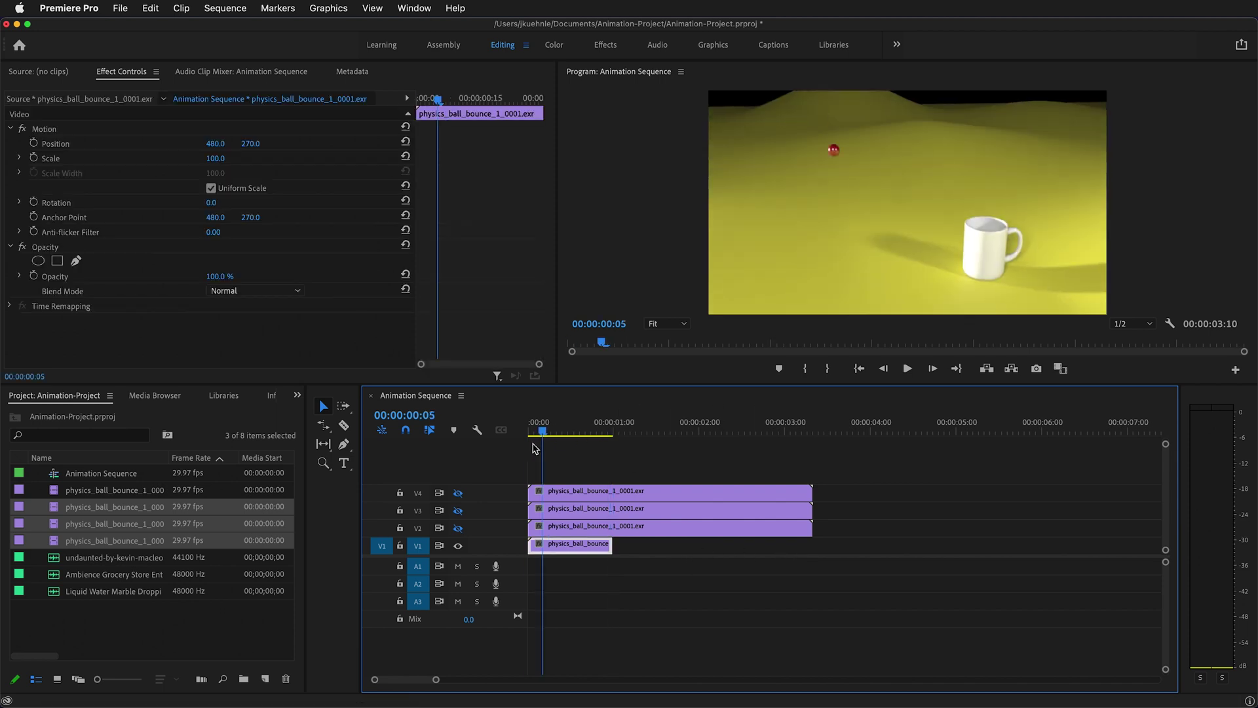
left_click_drag(531, 449, 617, 441)
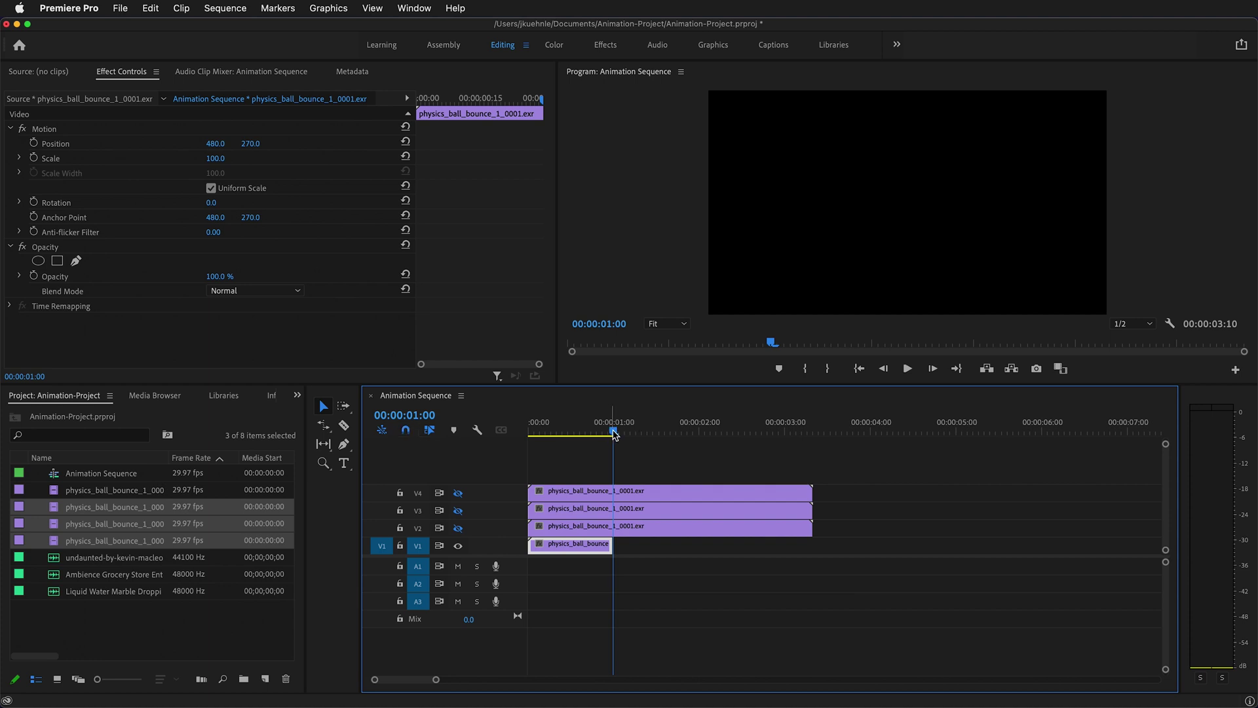
mouse_move(614, 436)
left_mouse_down()
mouse_move(695, 436)
mouse_move(614, 436)
left_mouse_up()
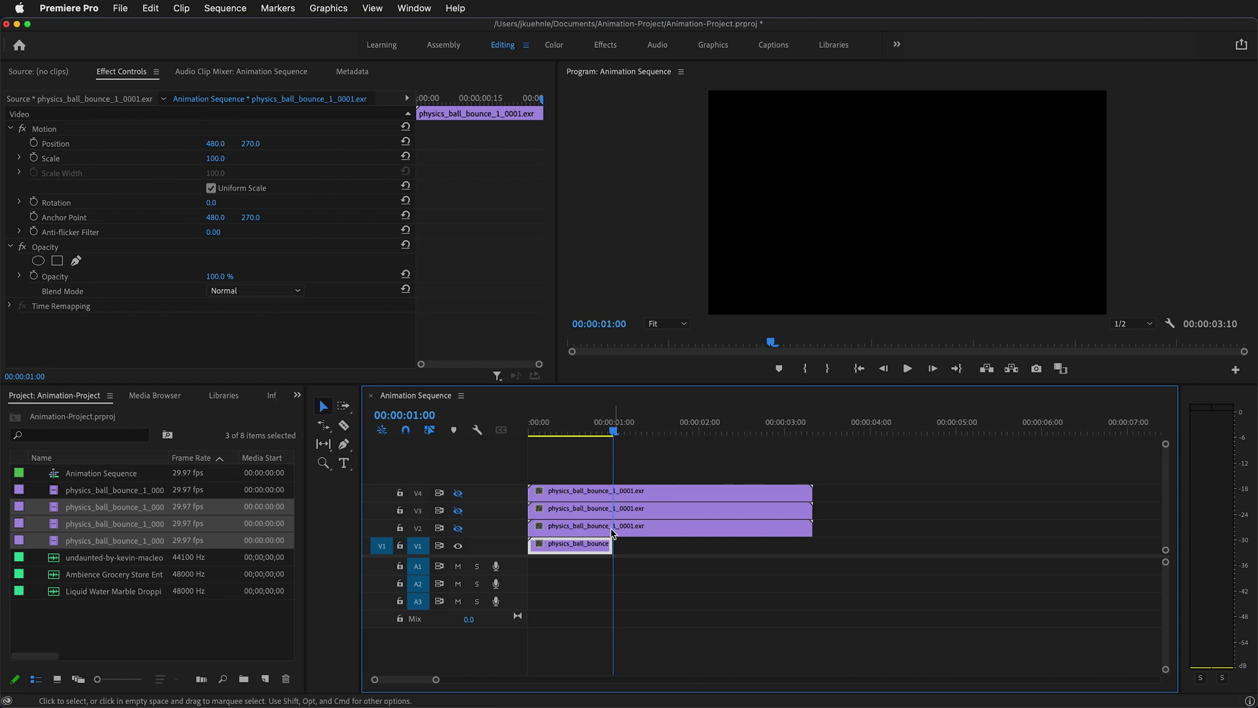
key("c")
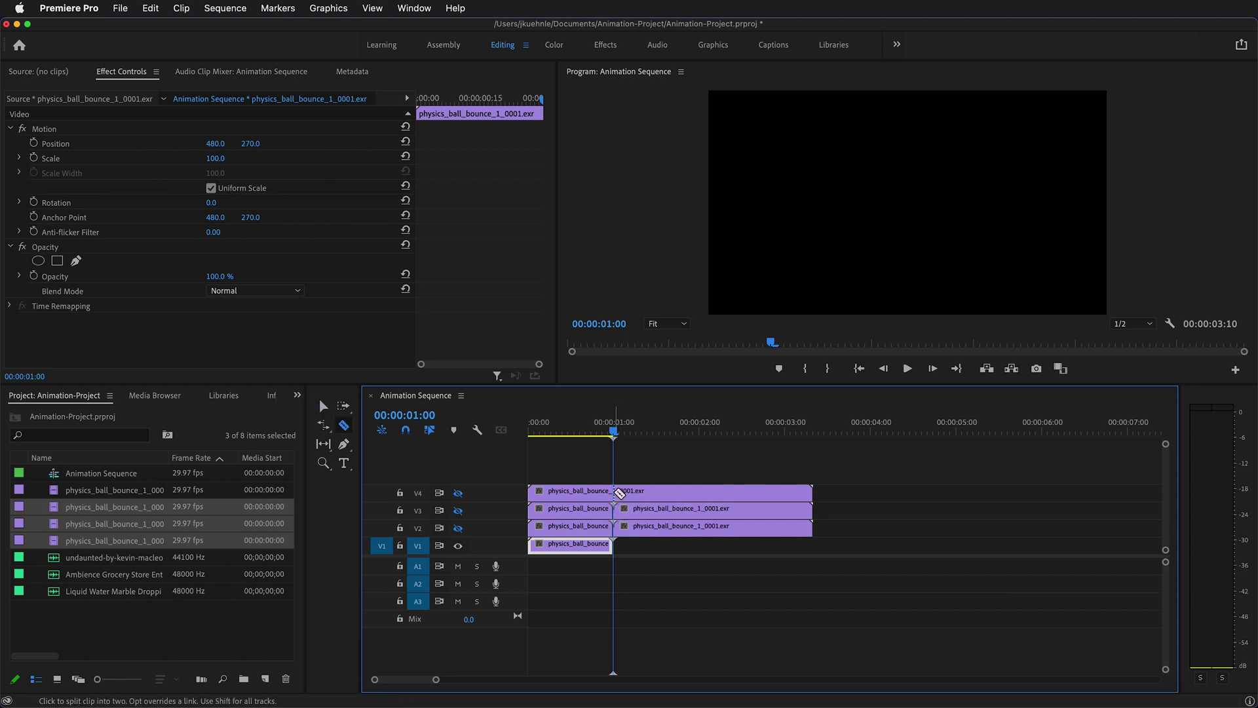
left_click(325, 411)
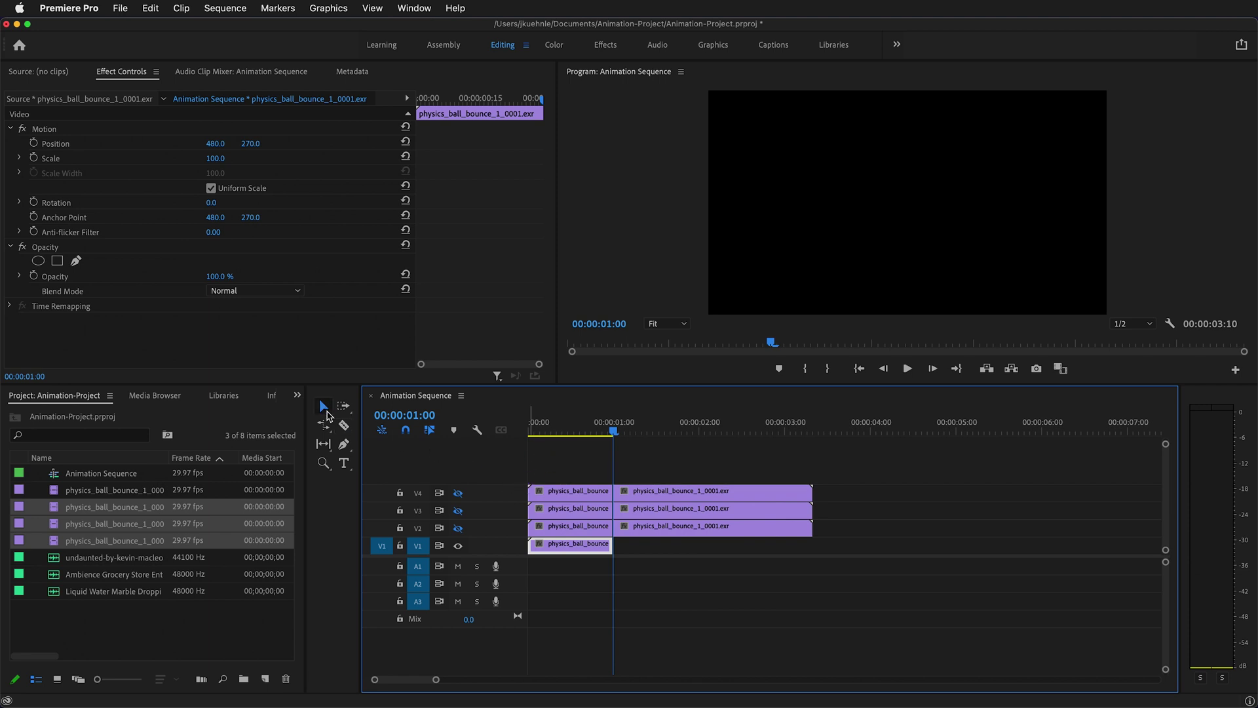
left_click_drag(552, 458, 559, 535)
key("Delete")
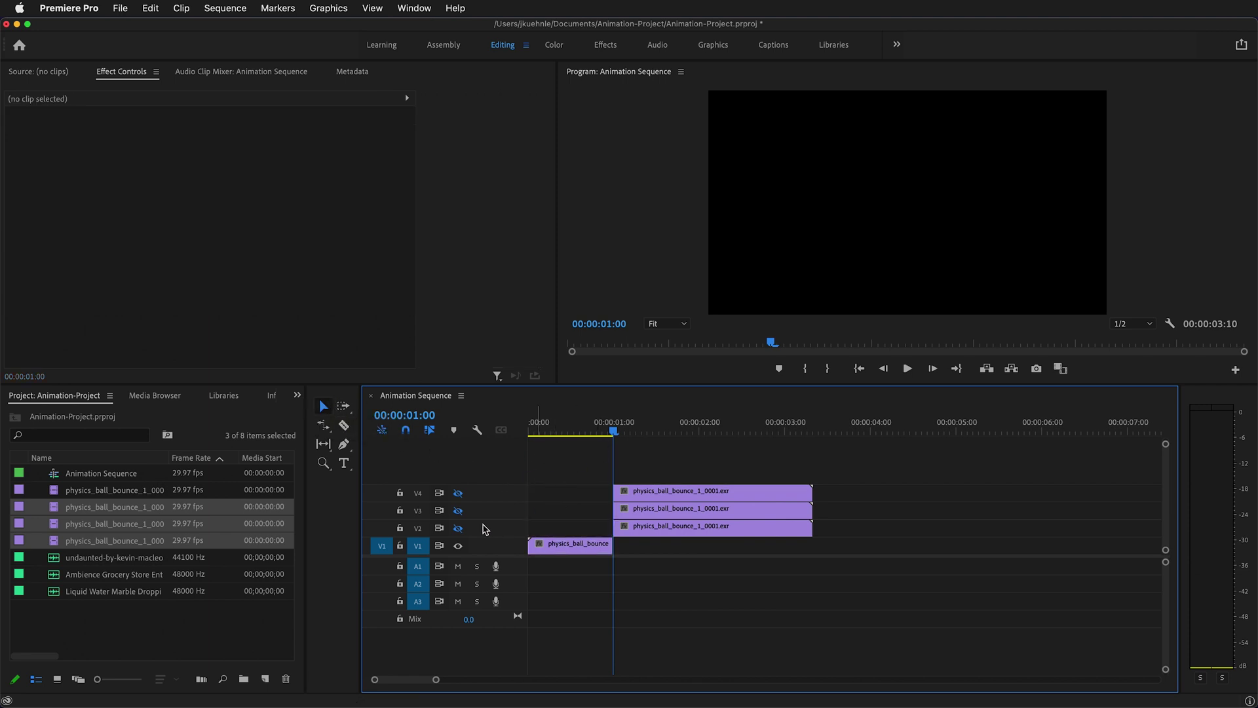
left_click(458, 528)
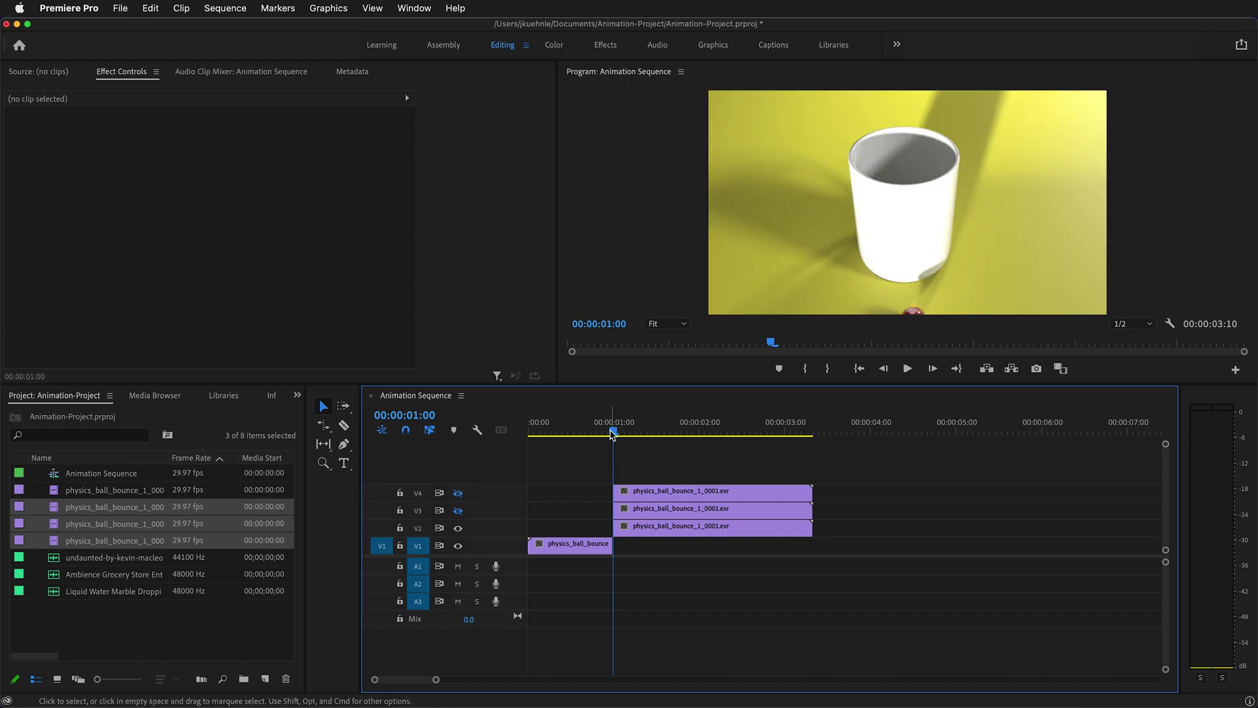
left_click(524, 434)
left_click_drag(525, 436, 663, 441)
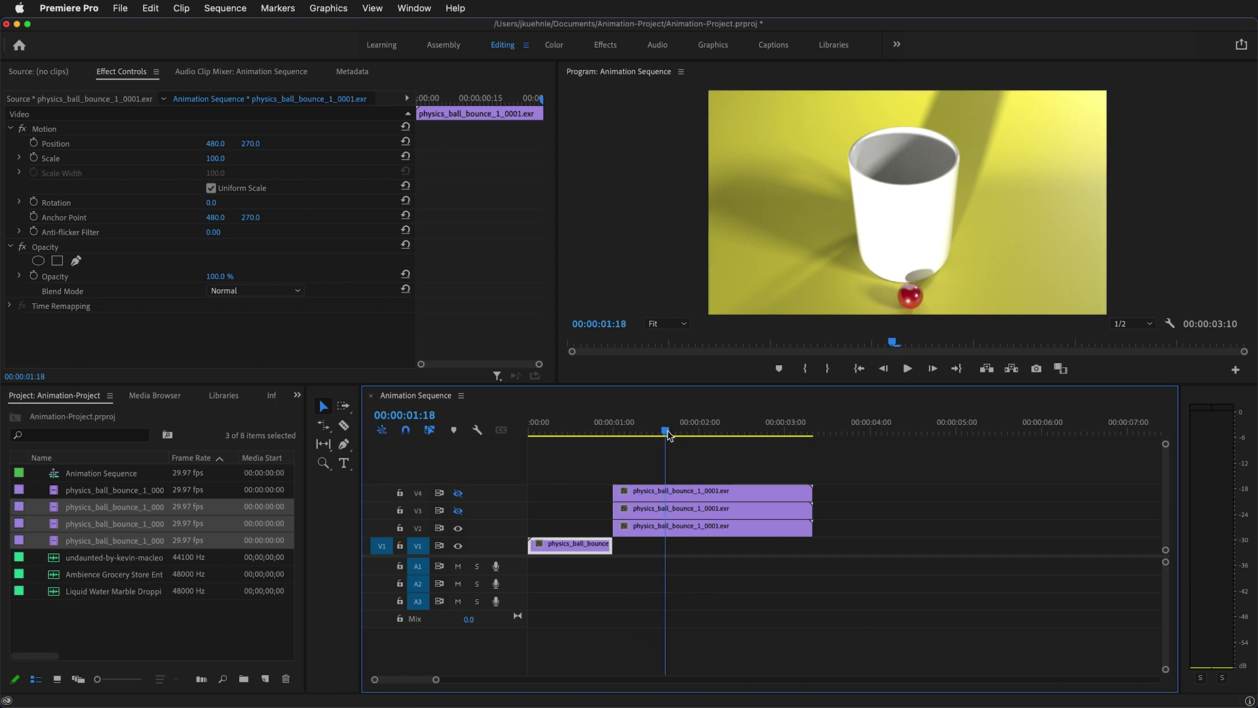
mouse_move(668, 436)
left_mouse_down()
mouse_move(629, 438)
mouse_move(671, 446)
left_mouse_up()
key("c")
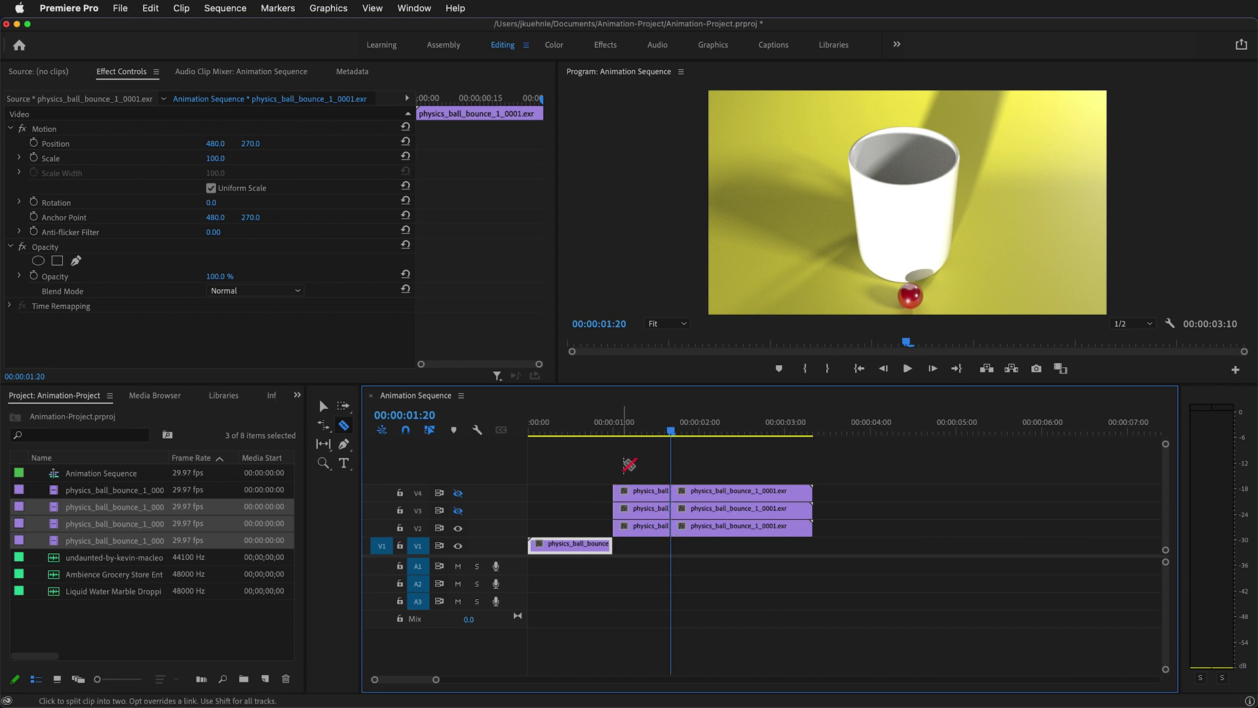
key("v")
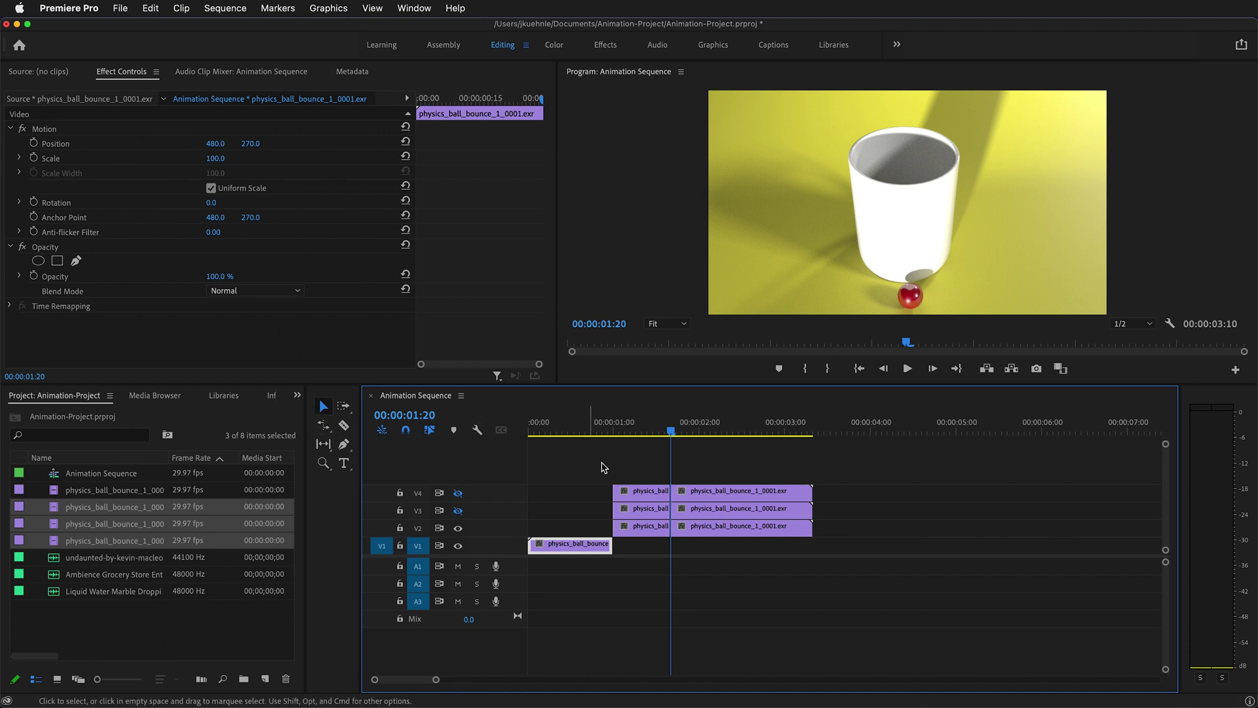
left_click_drag(603, 452, 659, 498)
key("Delete")
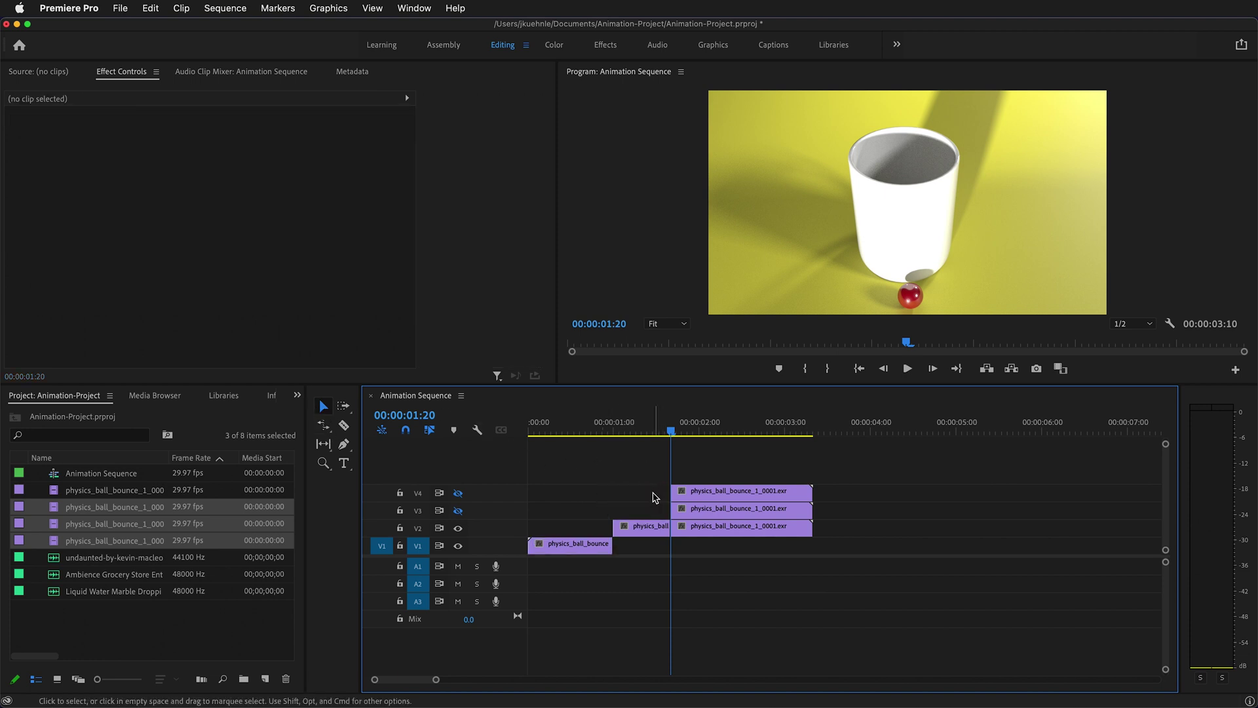
left_click_drag(671, 432, 525, 446)
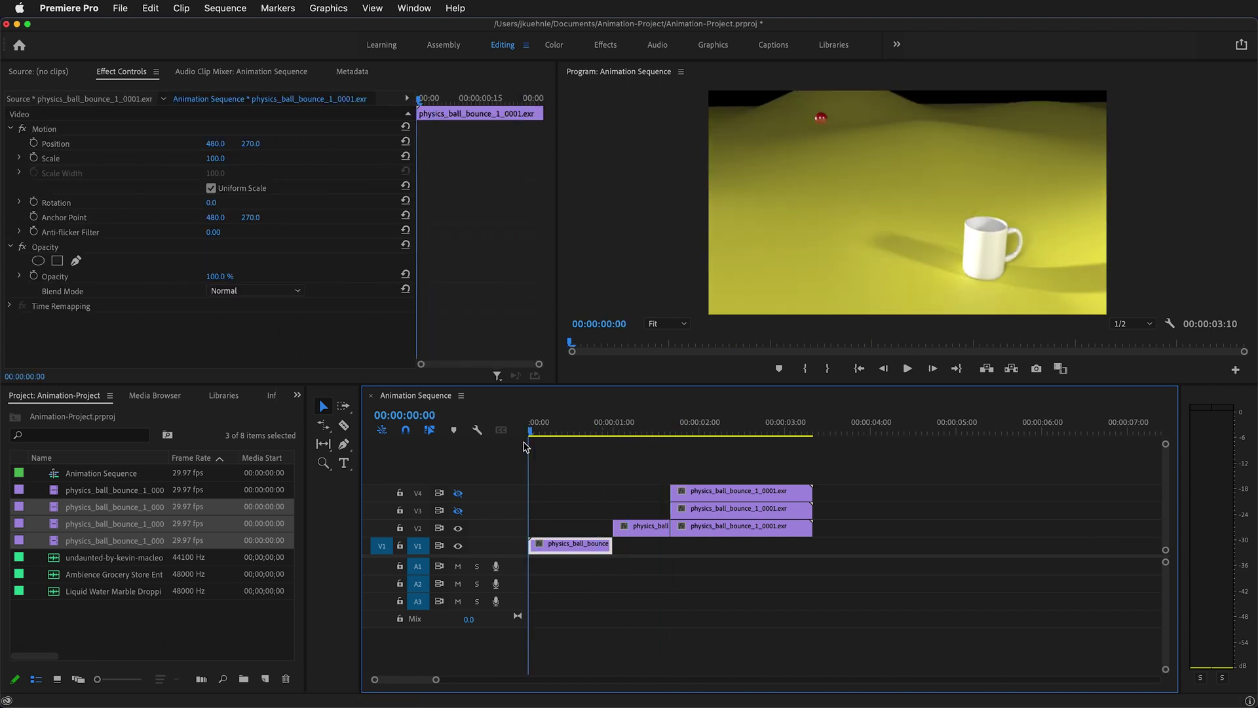
key("space")
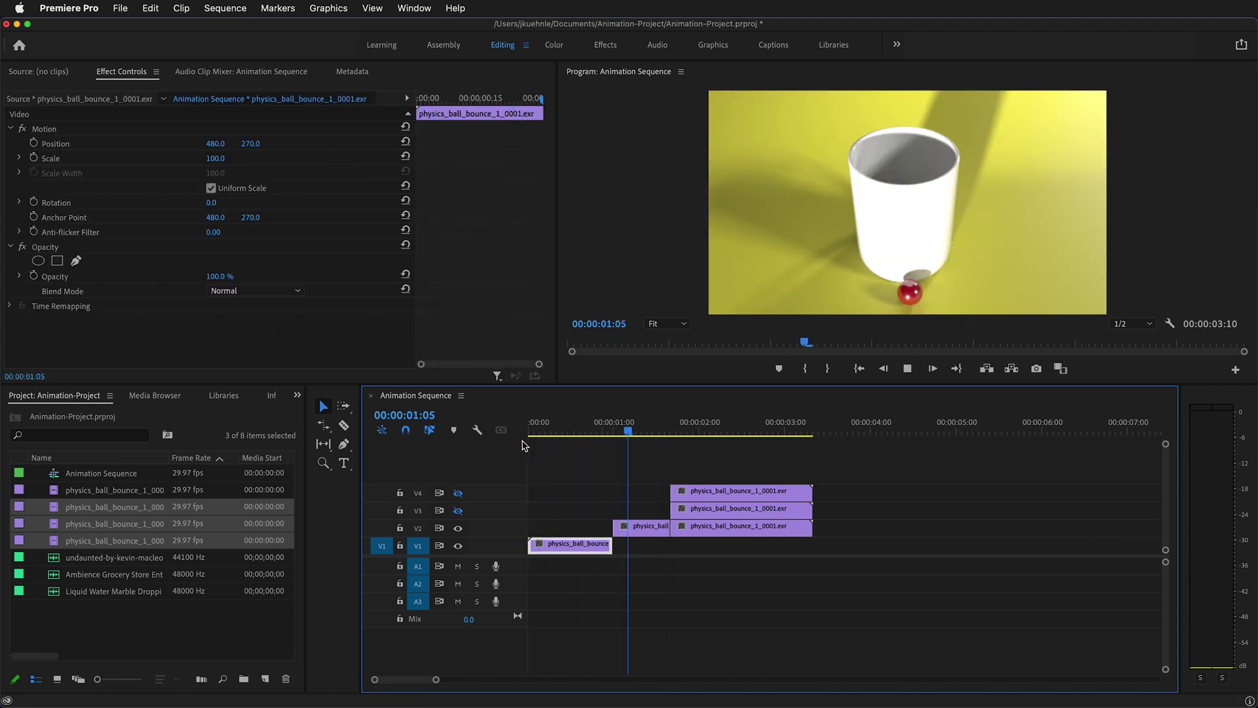
key("space")
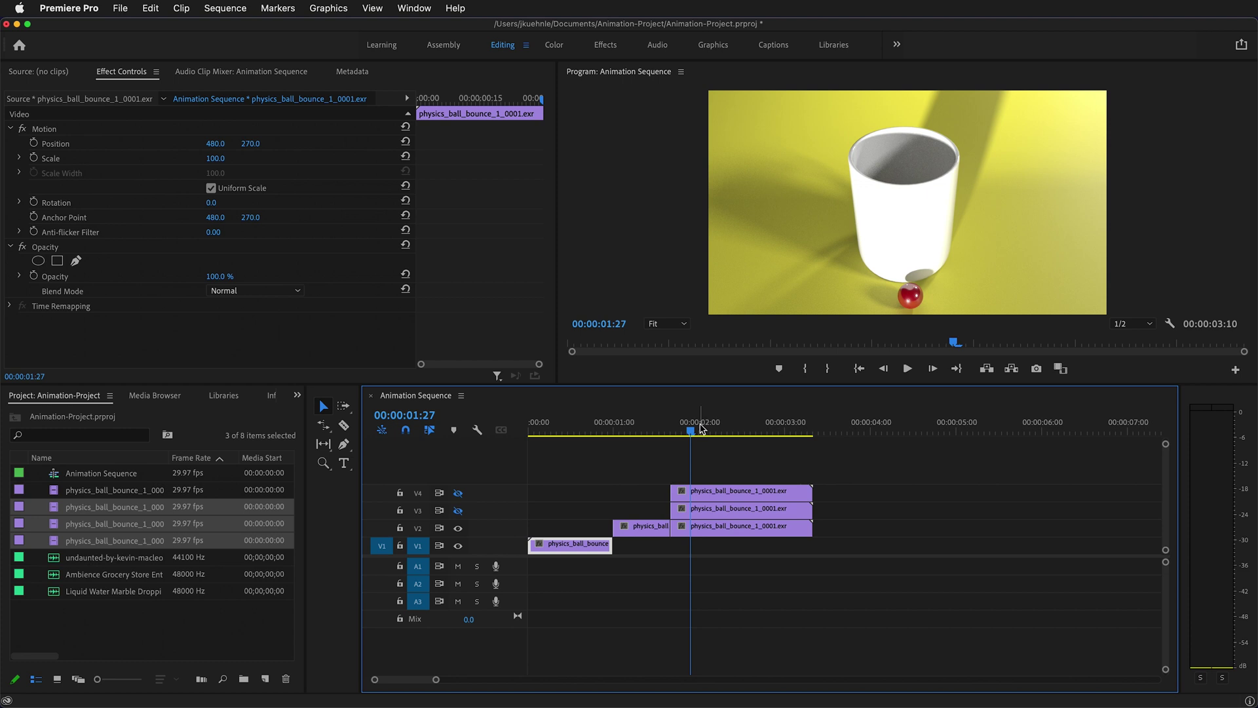
key("Home")
key("space")
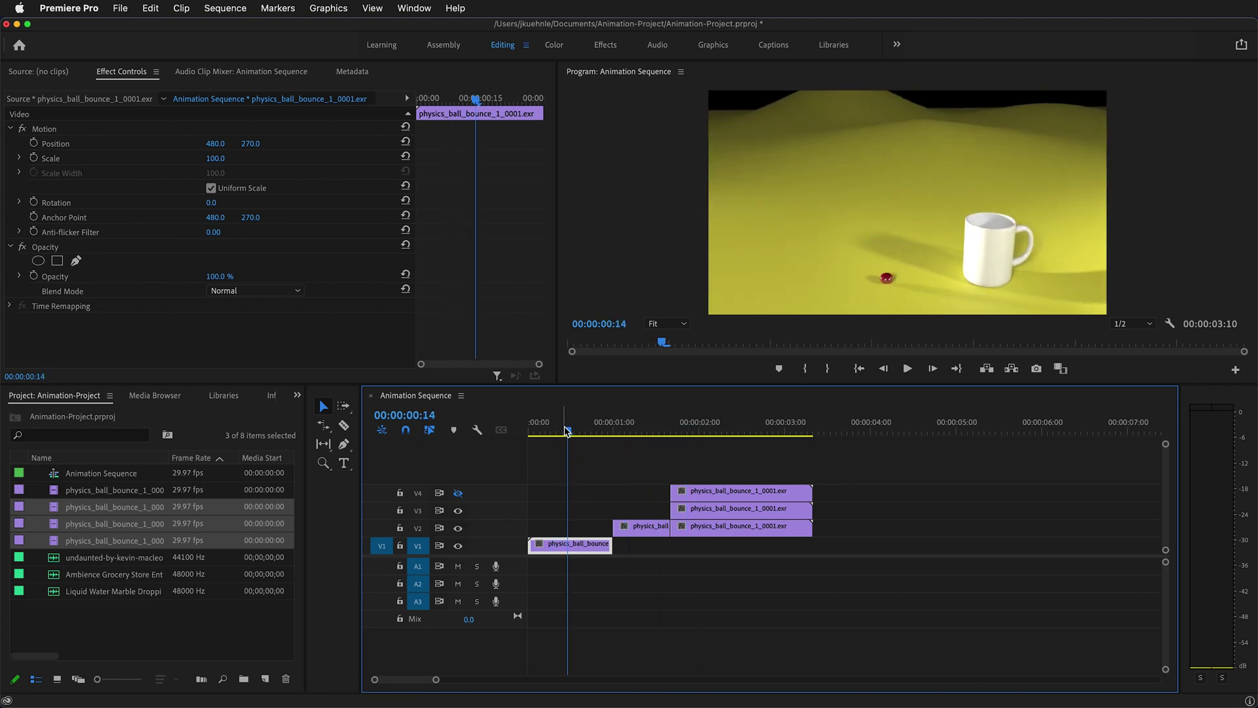
left_click_drag(568, 430, 738, 445)
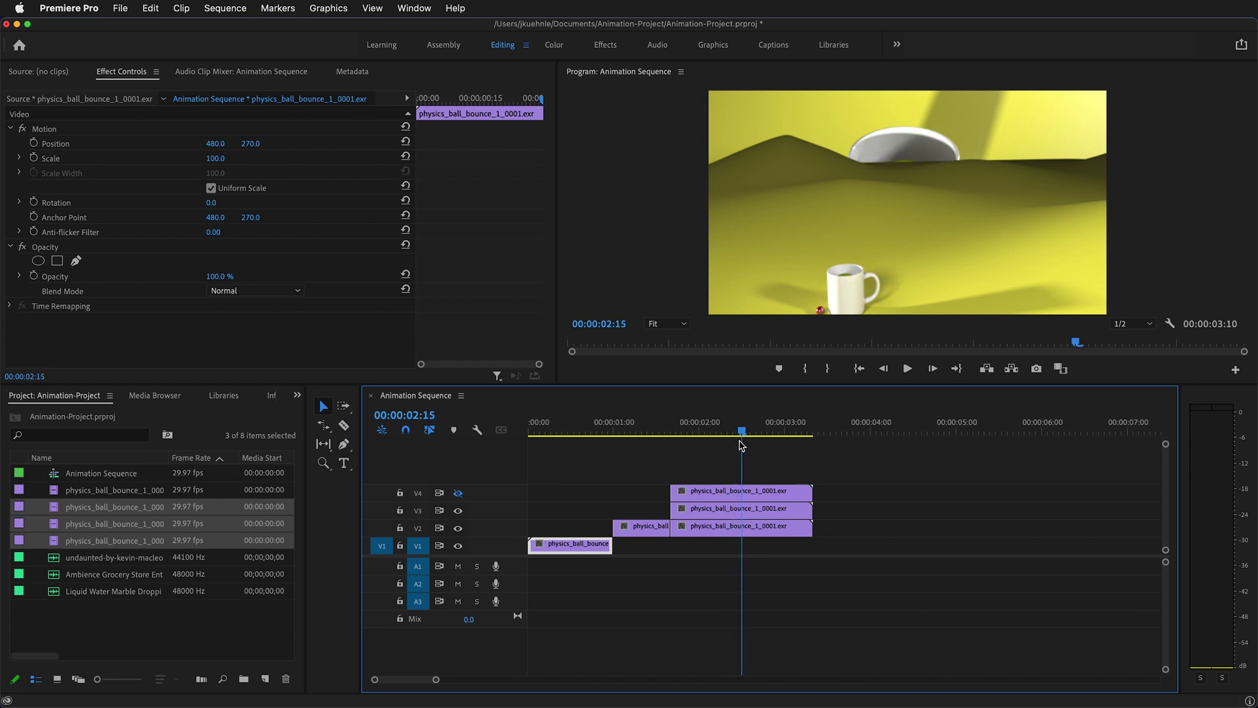
Step: Cut V2–V4 at 00:00:02:14 and delete the V4 and V2 pieces before that cut
key("c")
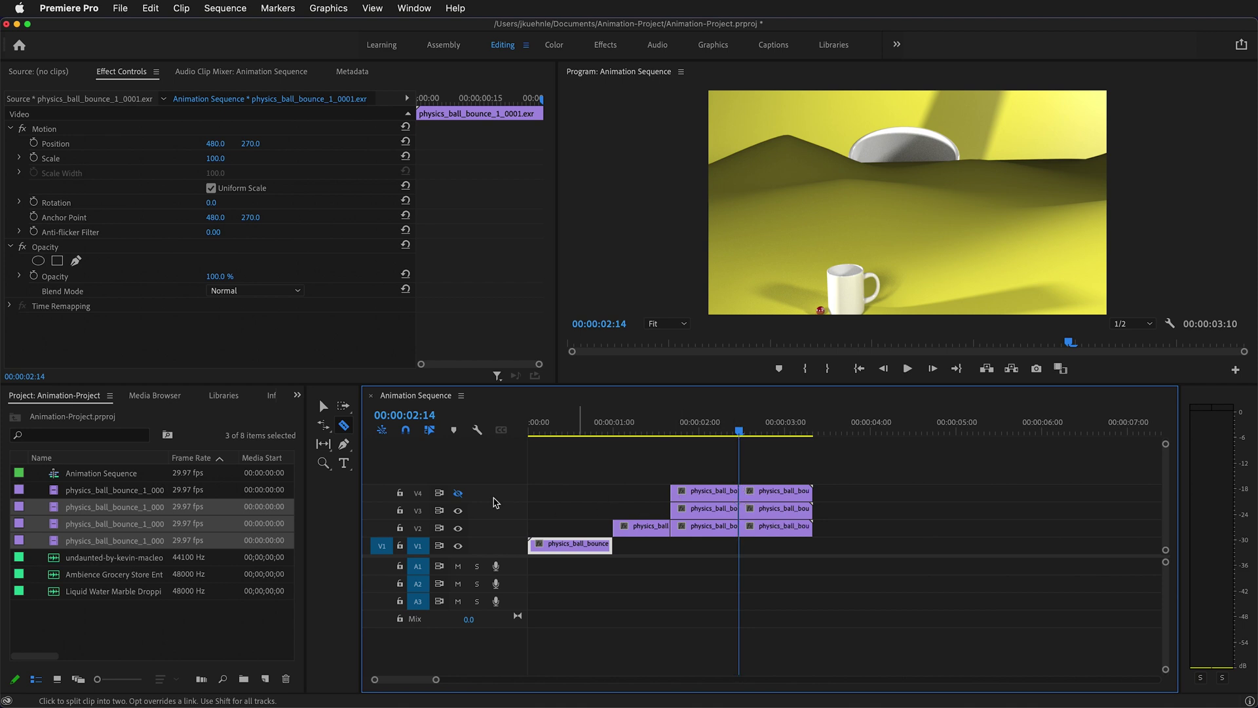
key("v")
left_click(694, 494)
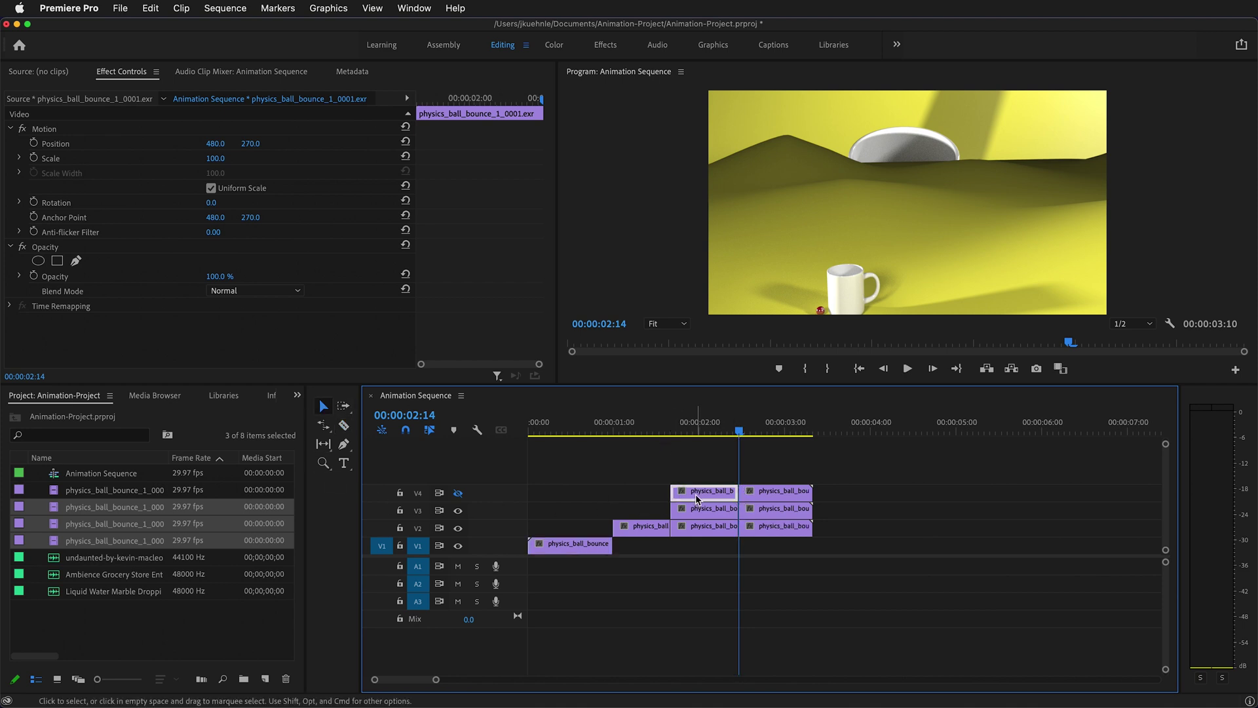
key("Delete")
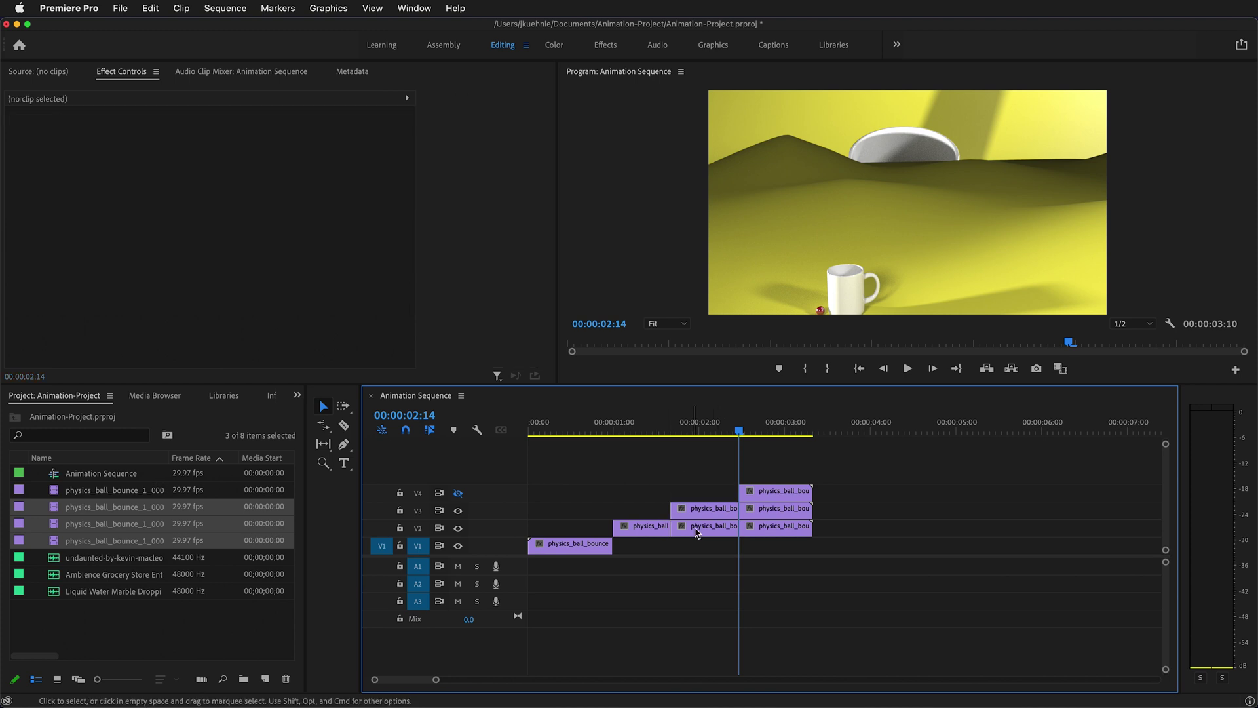
left_click(699, 535)
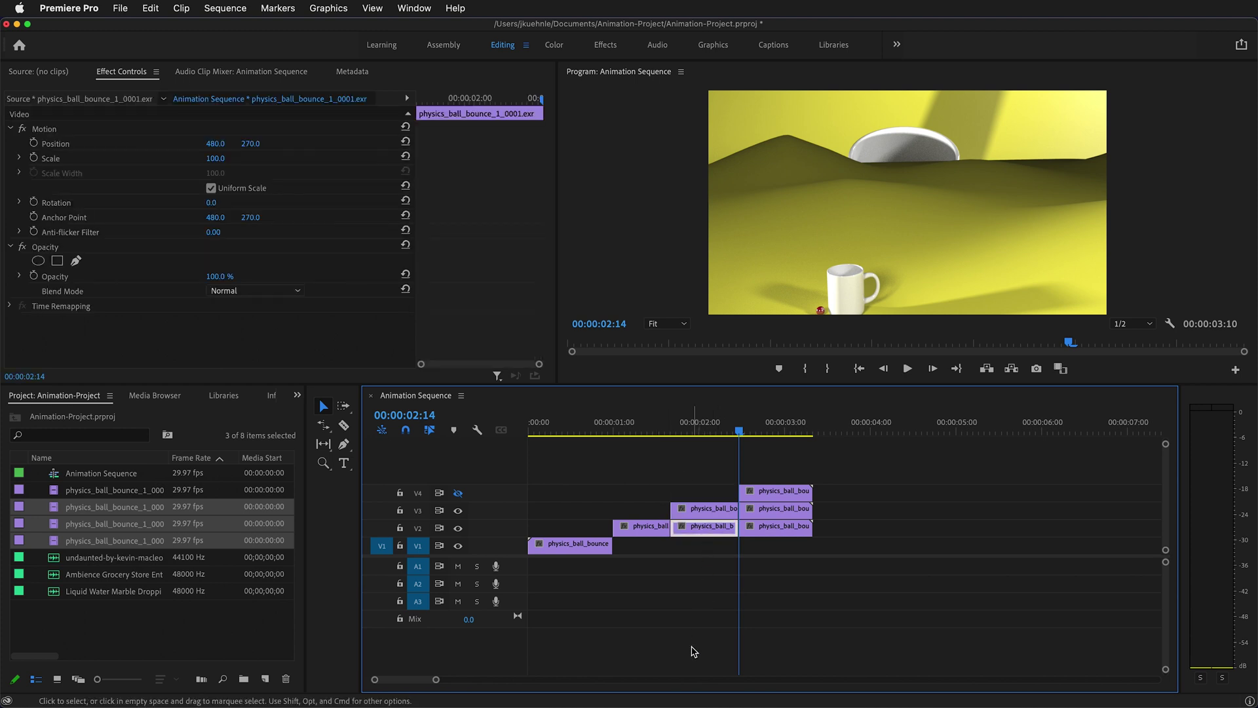
key("Delete")
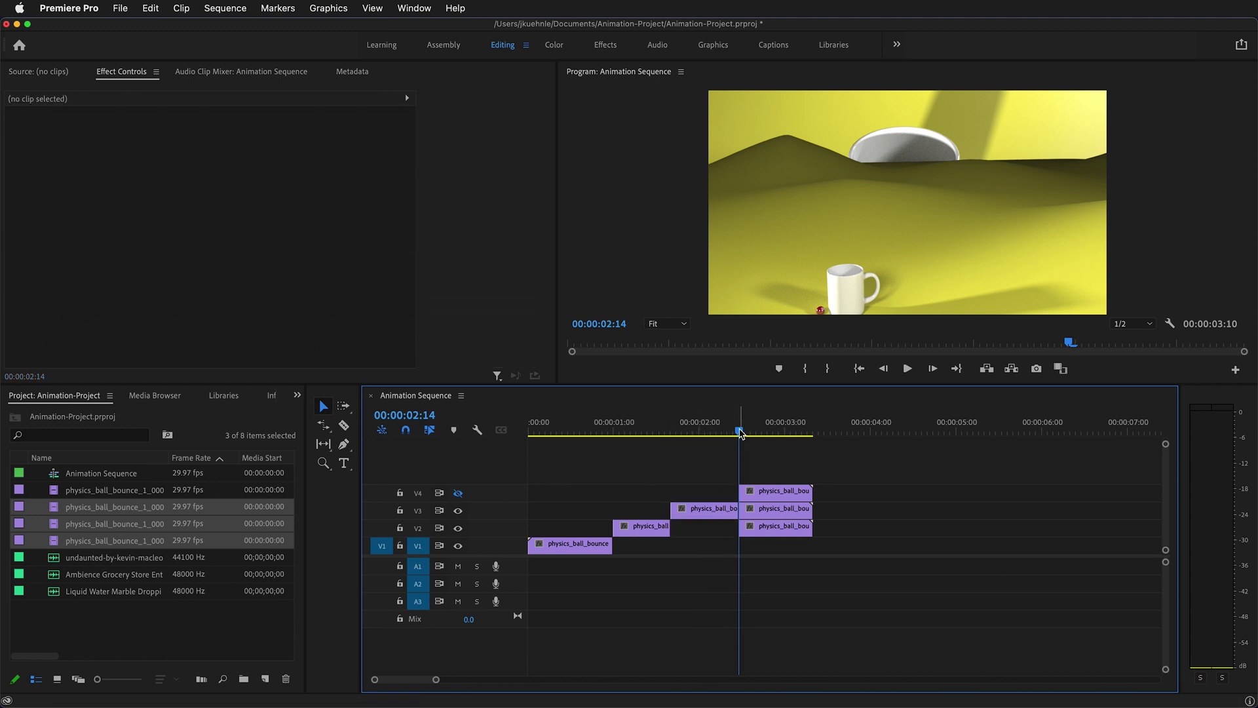
left_click_drag(739, 429, 711, 462)
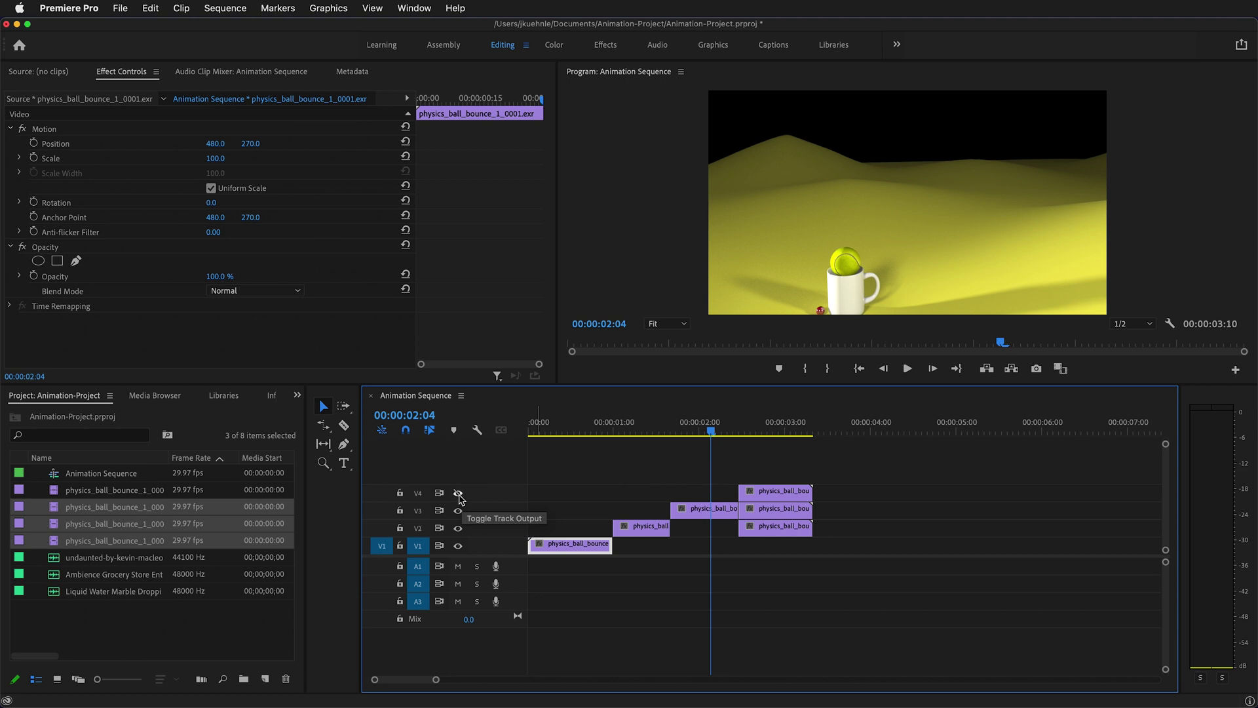
Step: Delete the V3 and V2 sections that follow 00:00:02:14
left_click_drag(713, 438, 768, 437)
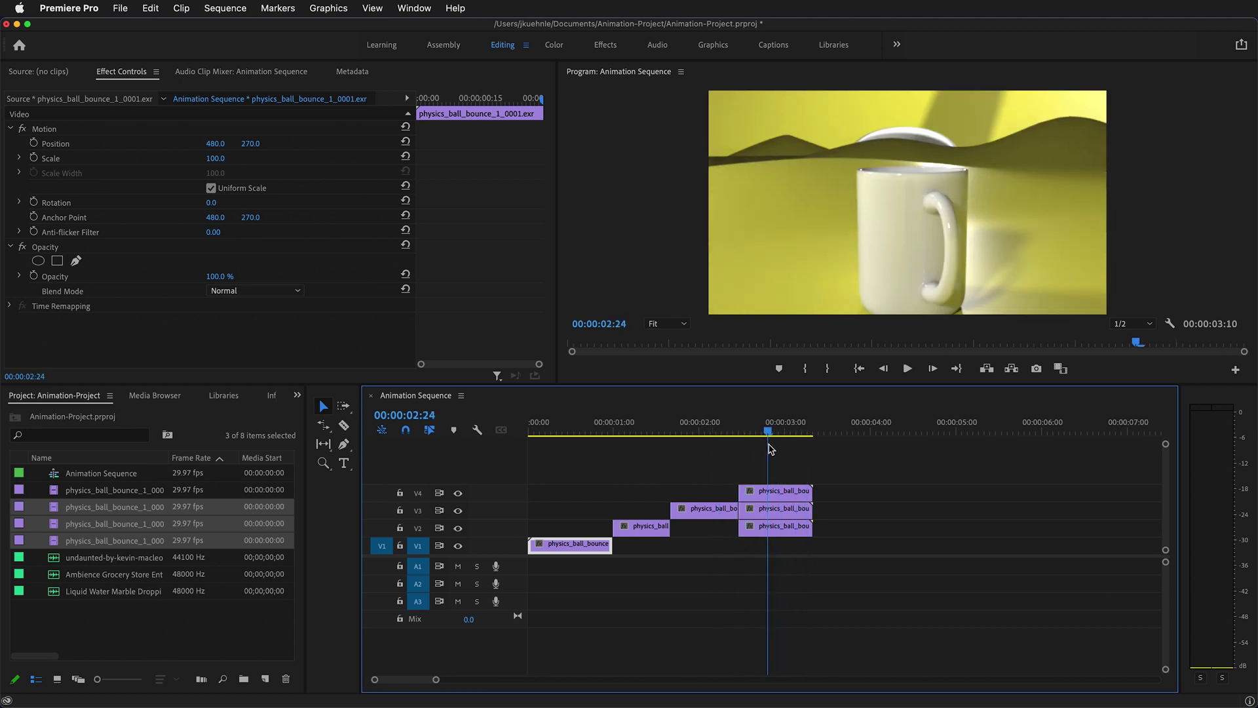
left_click(773, 510)
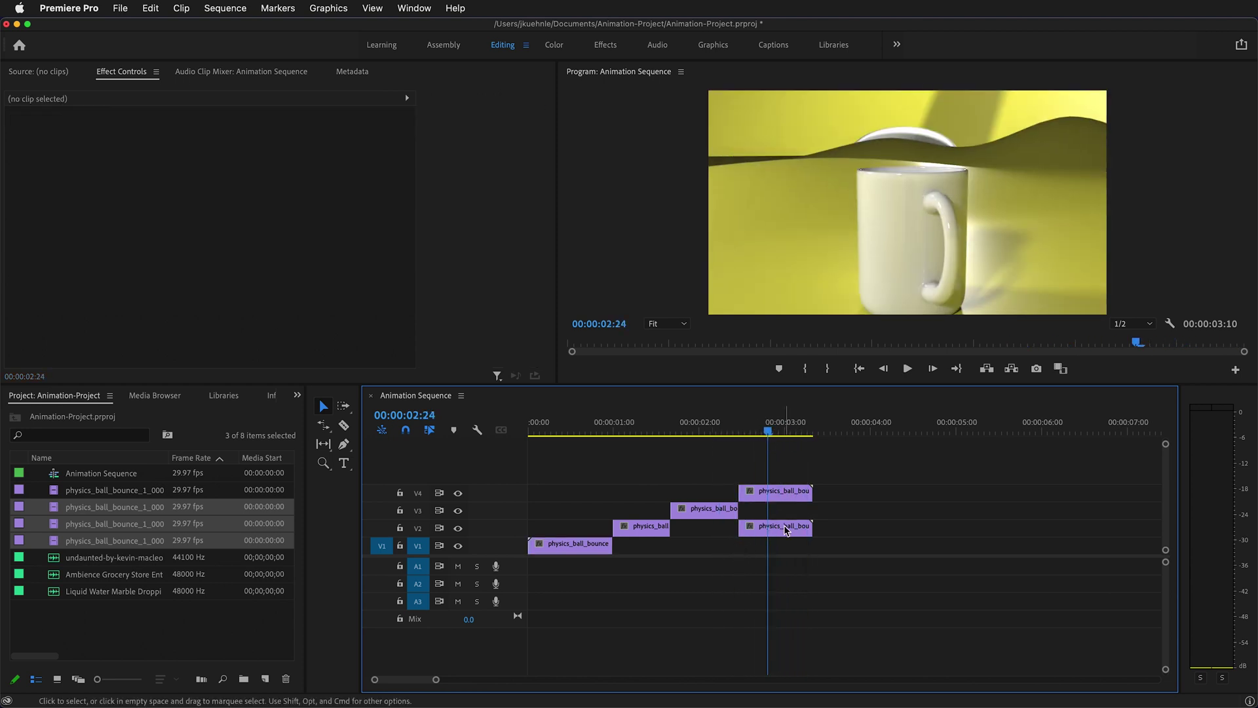
left_click(786, 528)
key("Delete")
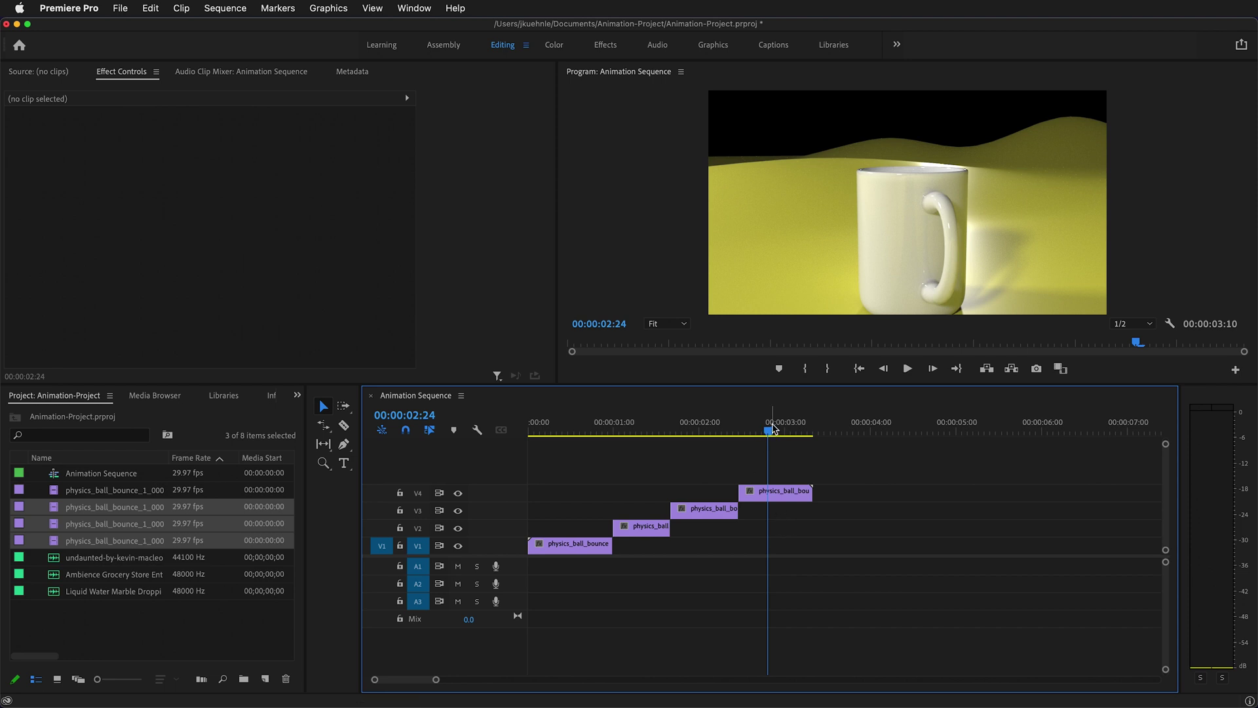
Step: Play the staircase edit from the start, then pick the V4 clip near 00:00:02:10
left_click_drag(769, 432, 532, 432)
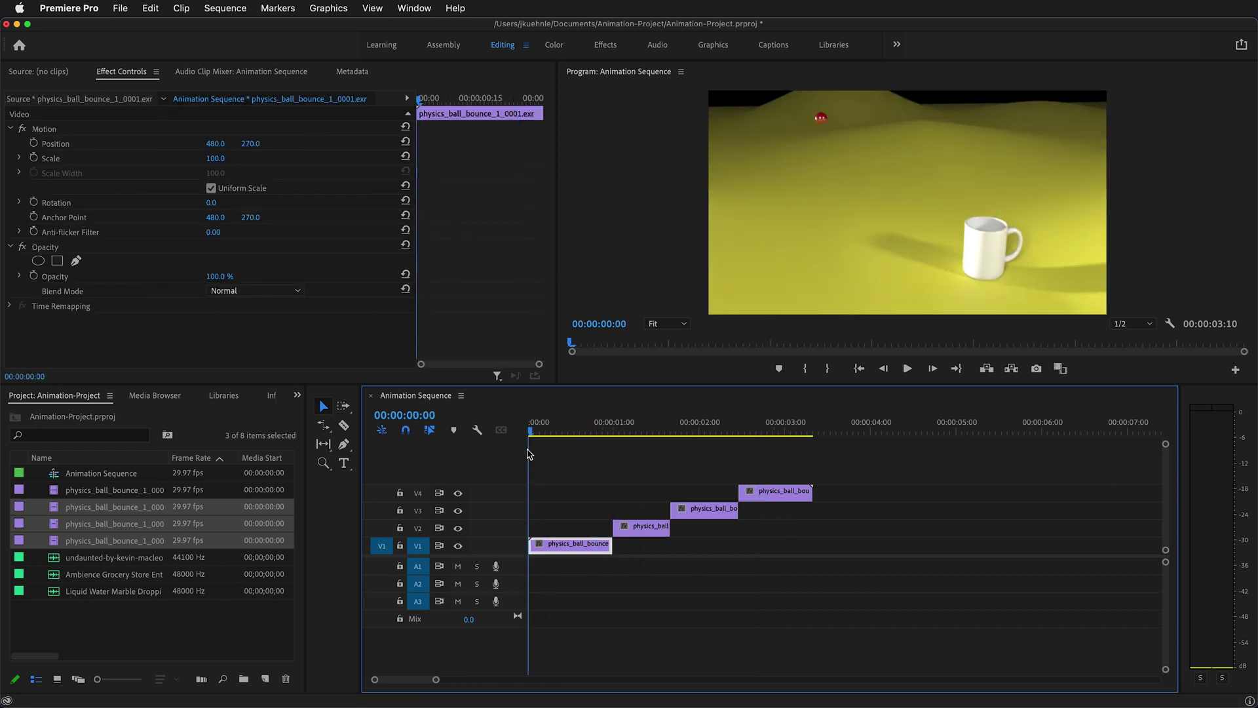
key("space")
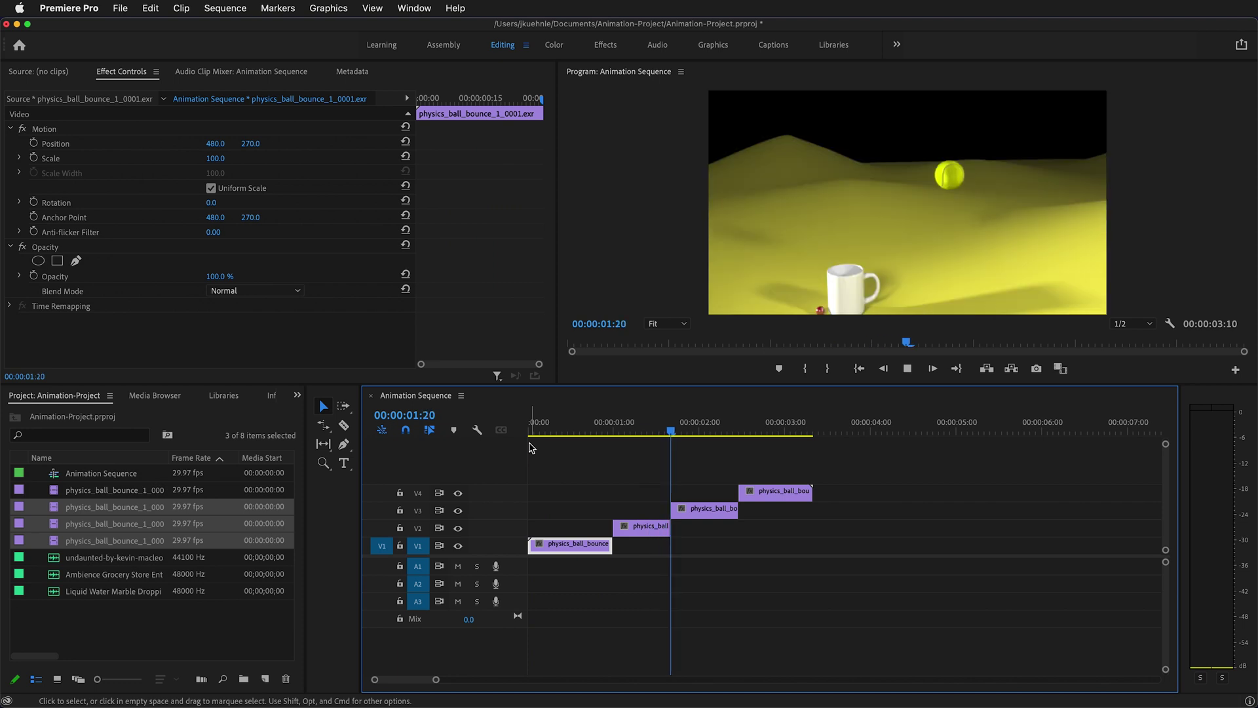
key("space")
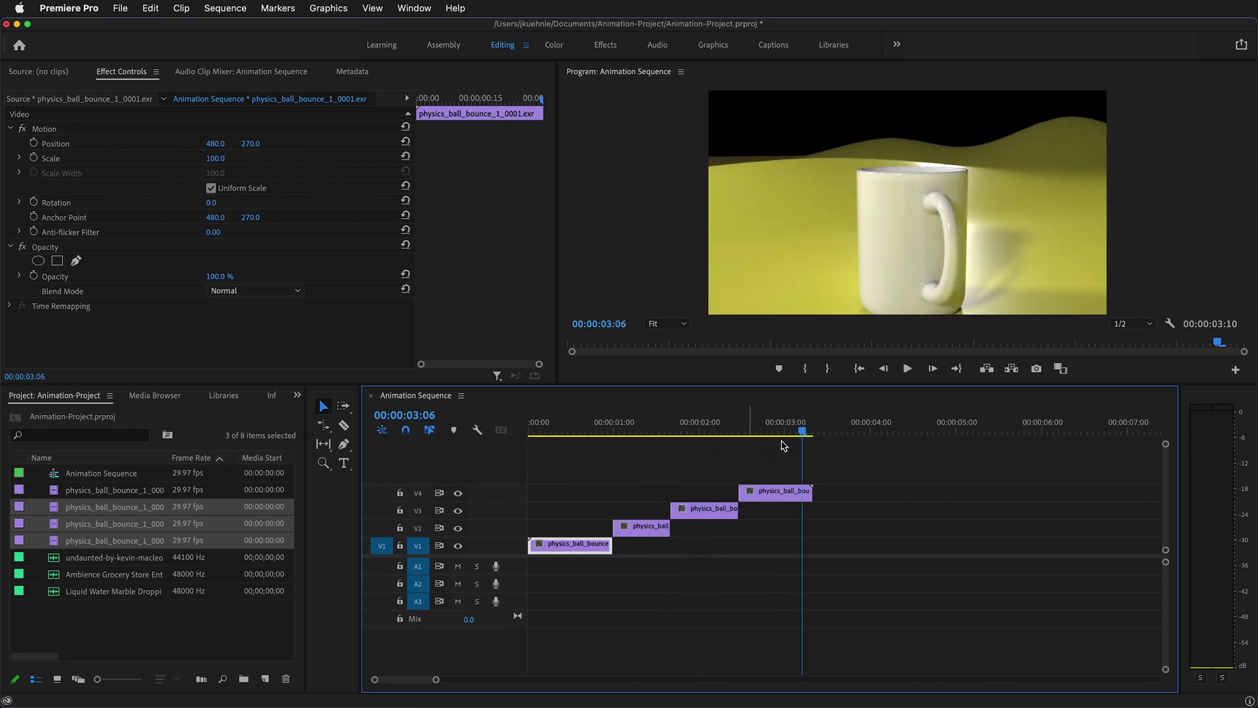
left_click_drag(802, 438, 742, 440)
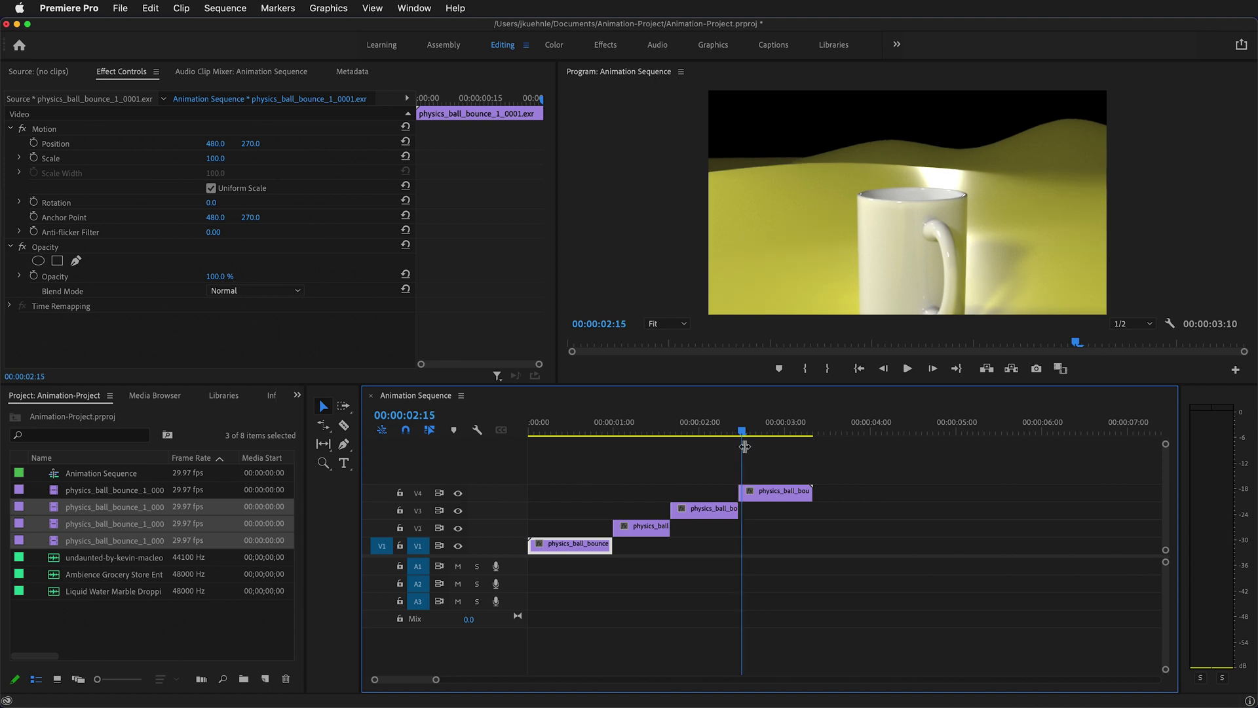
left_click(738, 487)
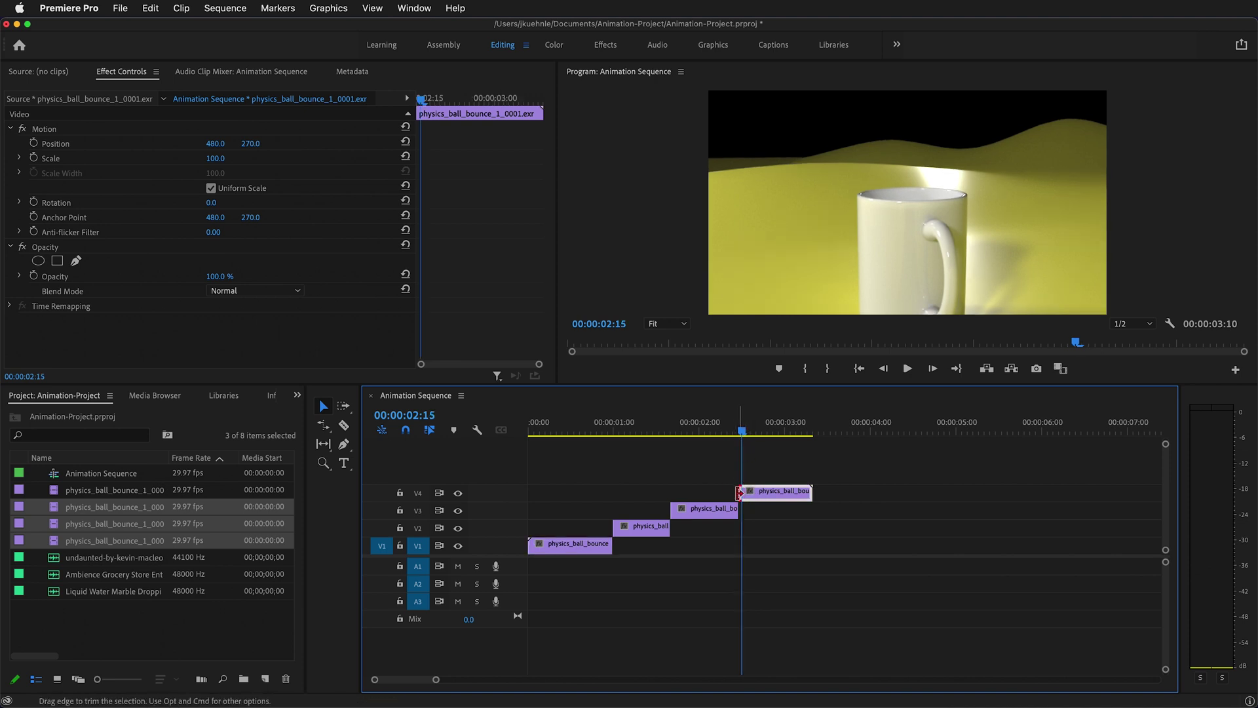
Step: Extend the V4 clip's start earlier and lengthen the V3 clip's end so they overlap
mouse_move(740, 493)
left_mouse_down()
mouse_move(726, 493)
mouse_move(725, 511)
left_mouse_up()
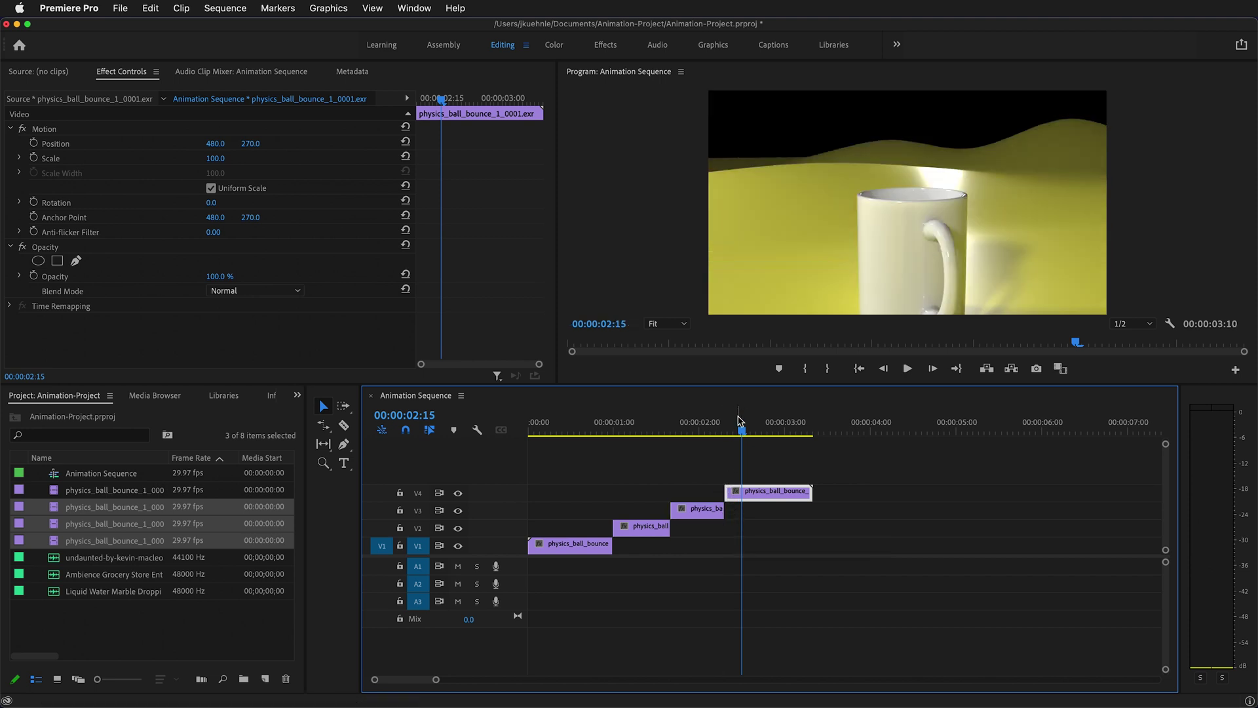
left_click_drag(740, 434, 523, 454)
key("space")
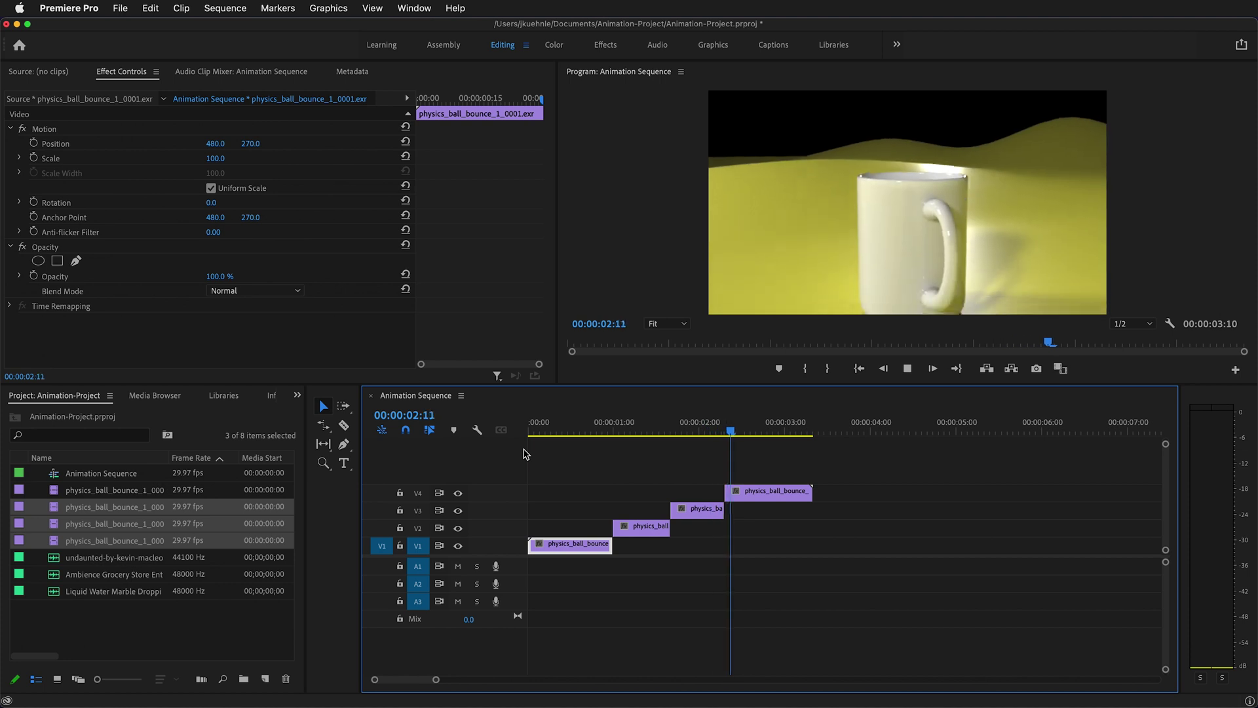
key("space")
left_click_drag(793, 436, 697, 438)
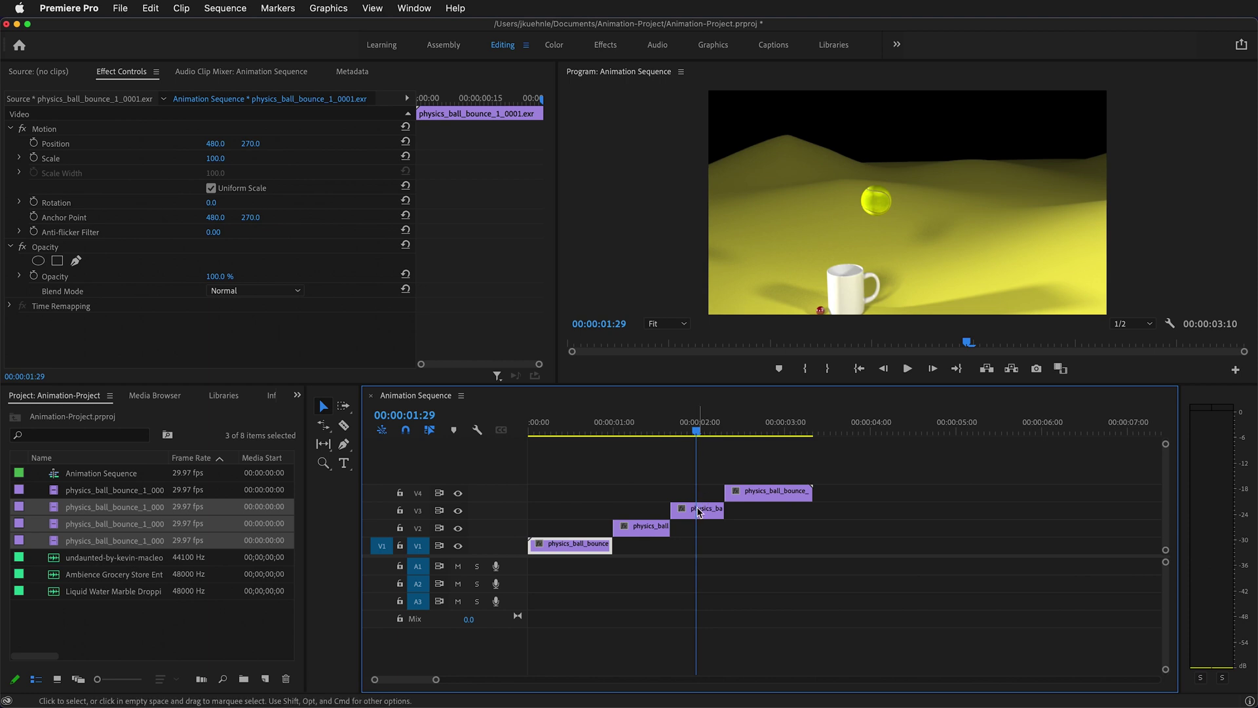
left_click_drag(723, 511, 825, 510)
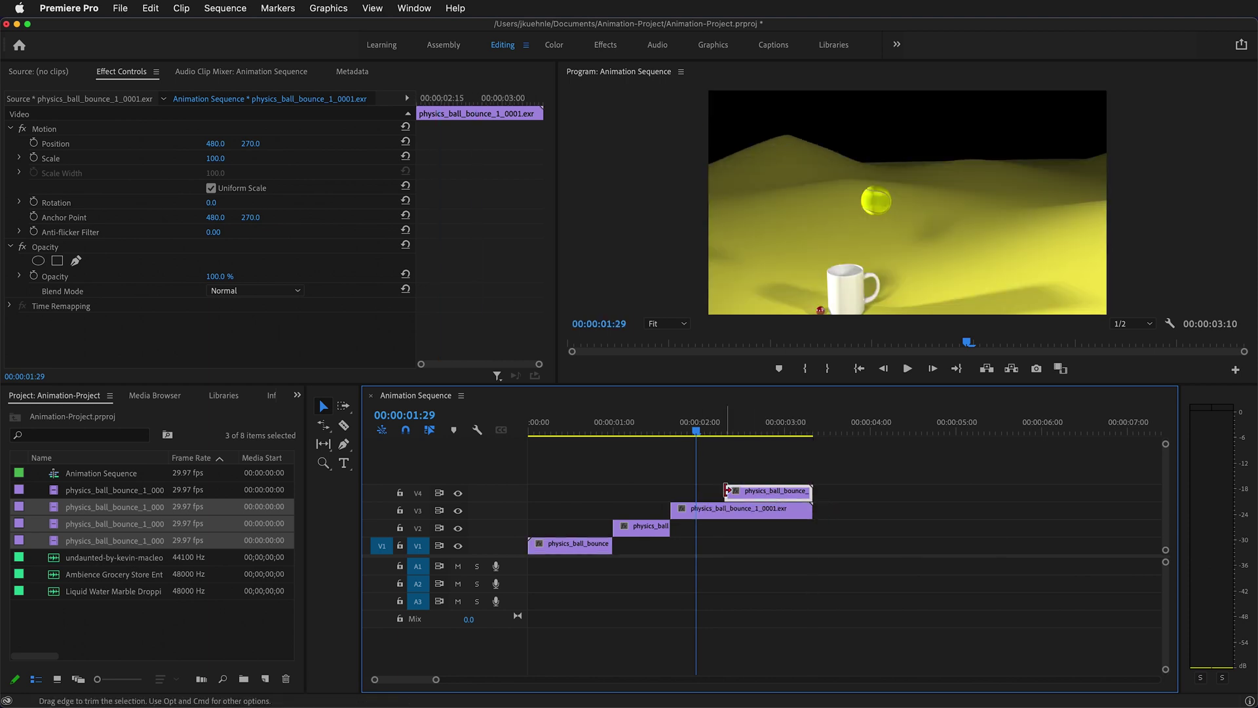
left_click_drag(726, 491, 673, 491)
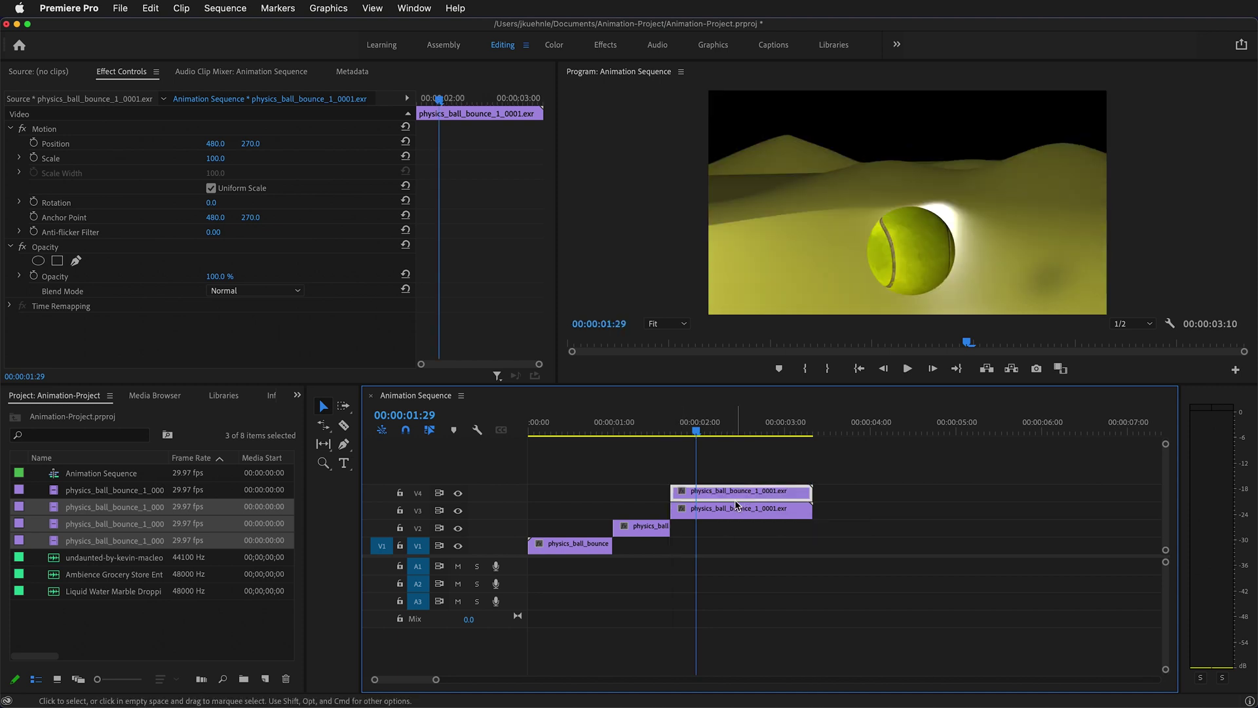
Step: Hide V4 and find the frame where the ball drops into the cup
key("c")
left_click(731, 511, "shift")
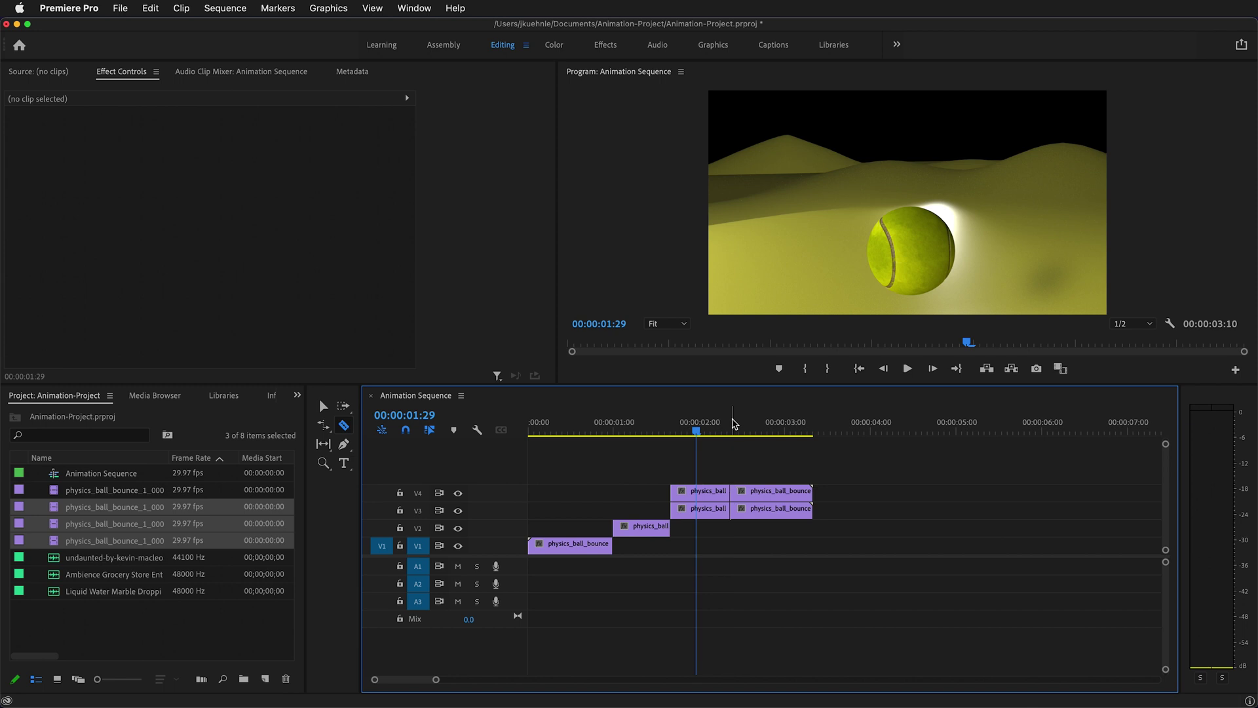
key("super+z")
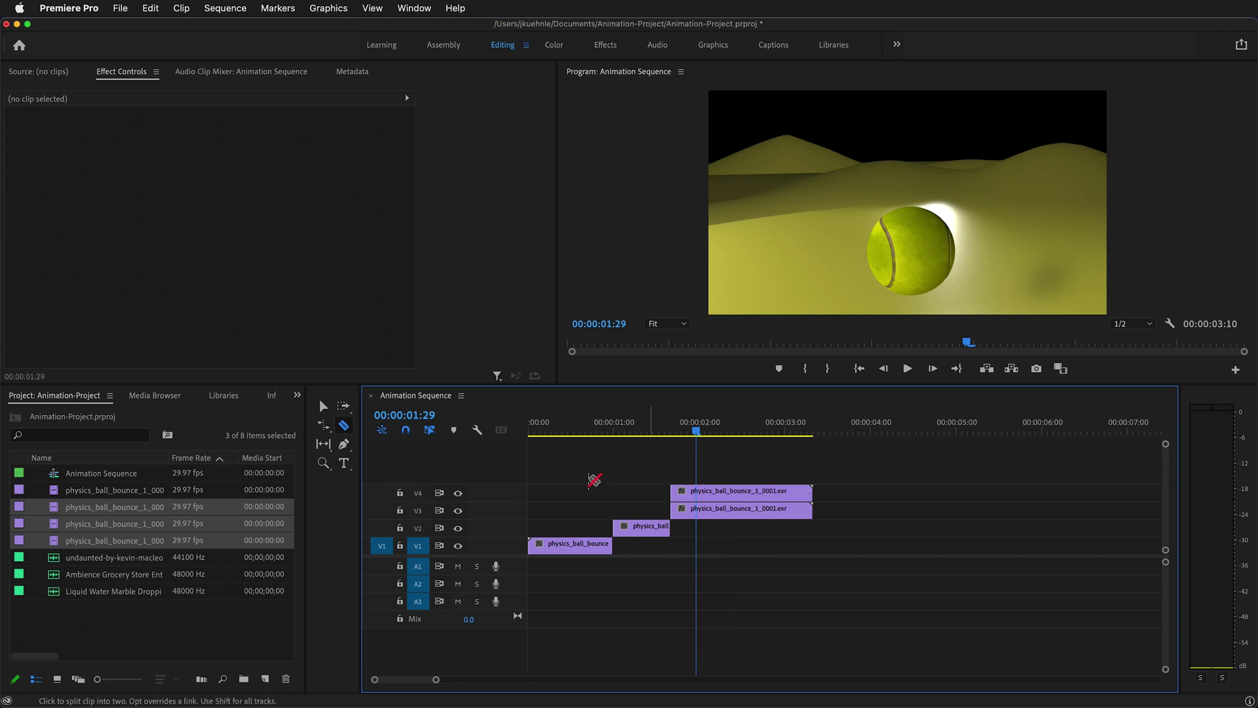
left_click(458, 493)
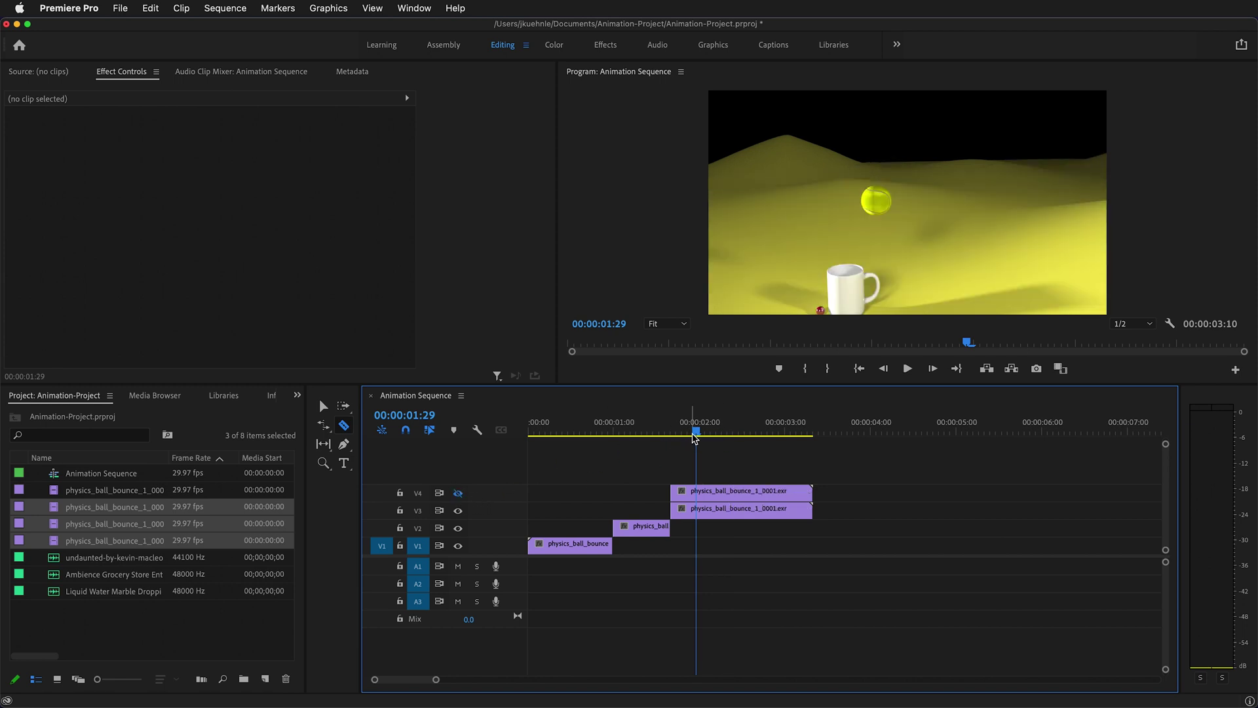
mouse_move(694, 438)
left_mouse_down()
mouse_move(736, 432)
mouse_move(676, 434)
left_mouse_up()
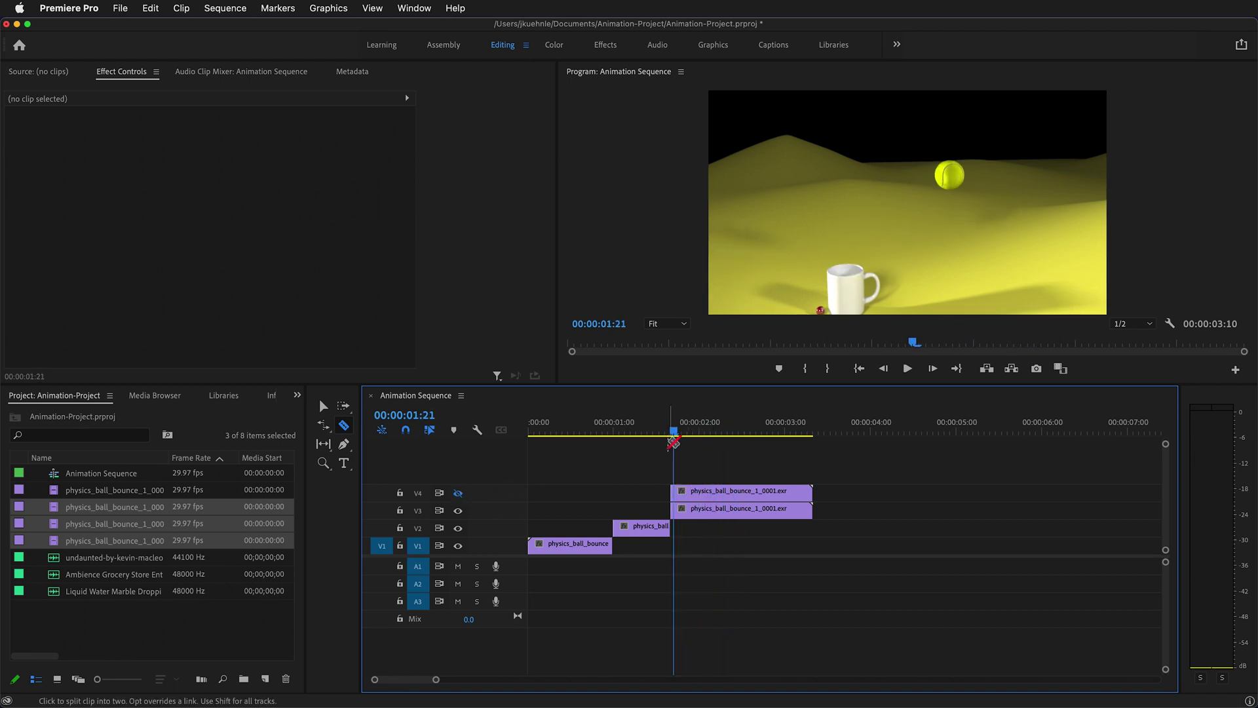
left_click_drag(678, 434, 721, 446)
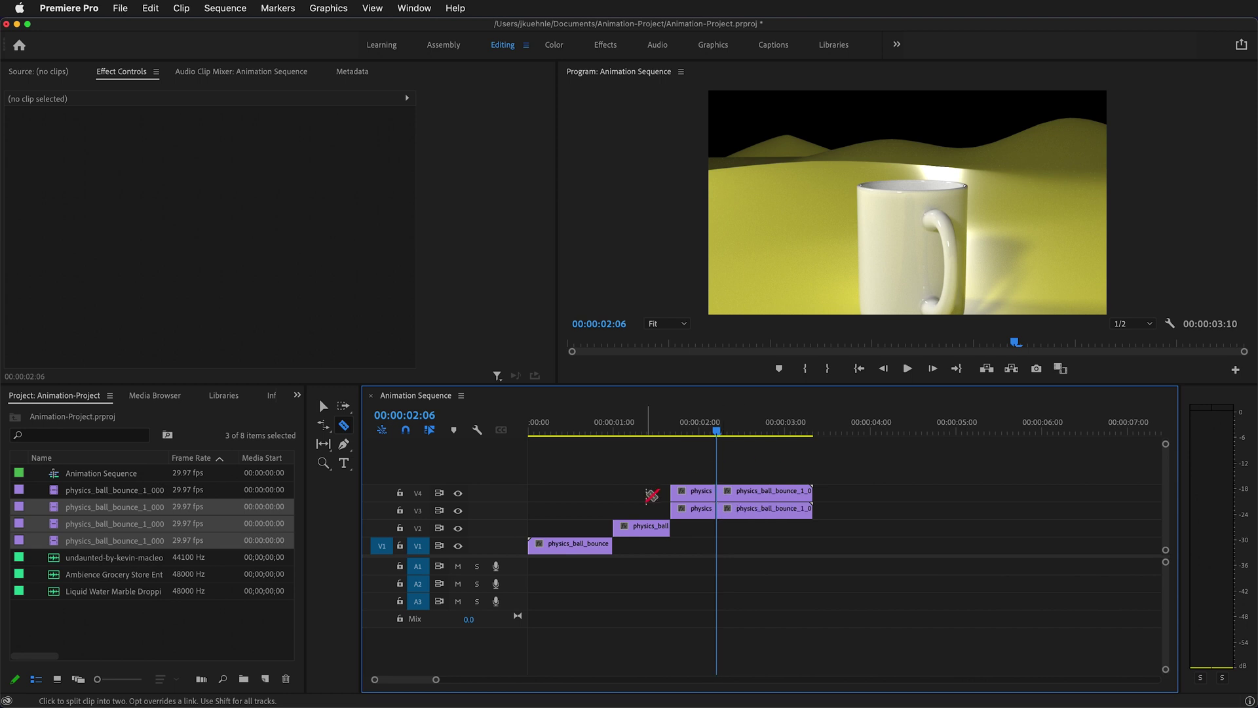
Step: Delete the leftover pieces on V3 and V4, then play back from the start
key("v")
left_click(692, 510)
key("Delete")
left_click(749, 496)
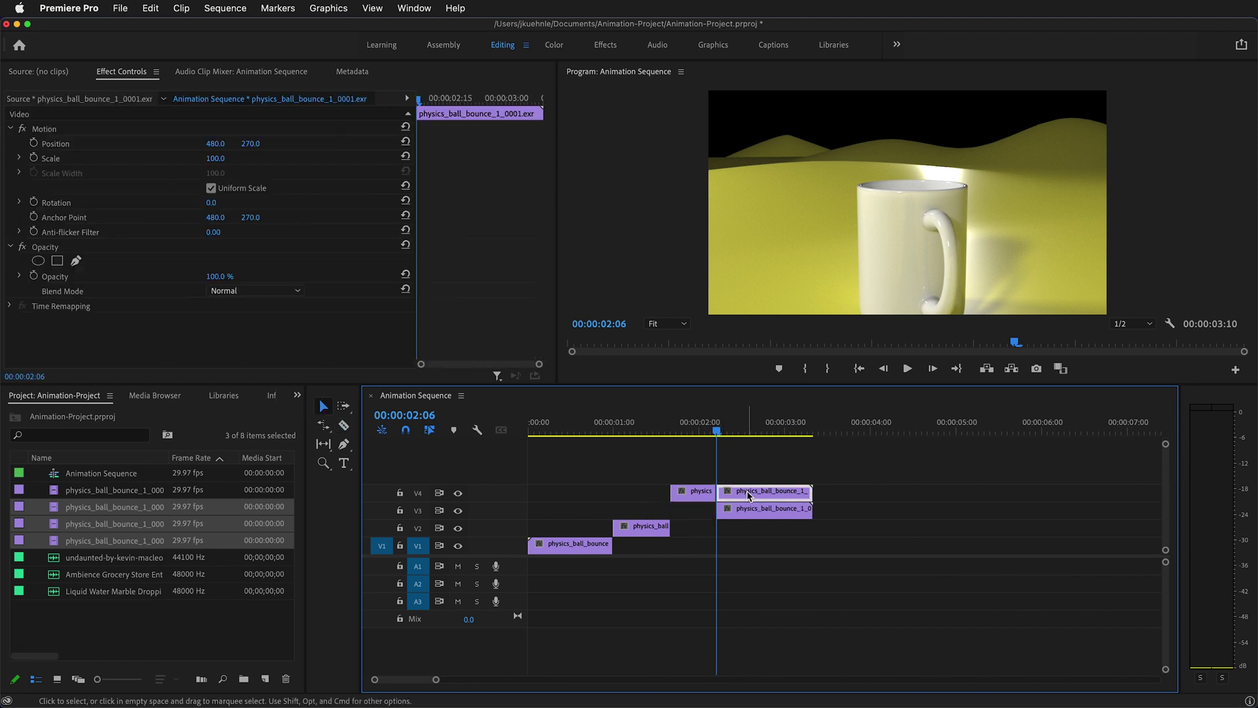
key("Delete")
left_click_drag(717, 431, 530, 430)
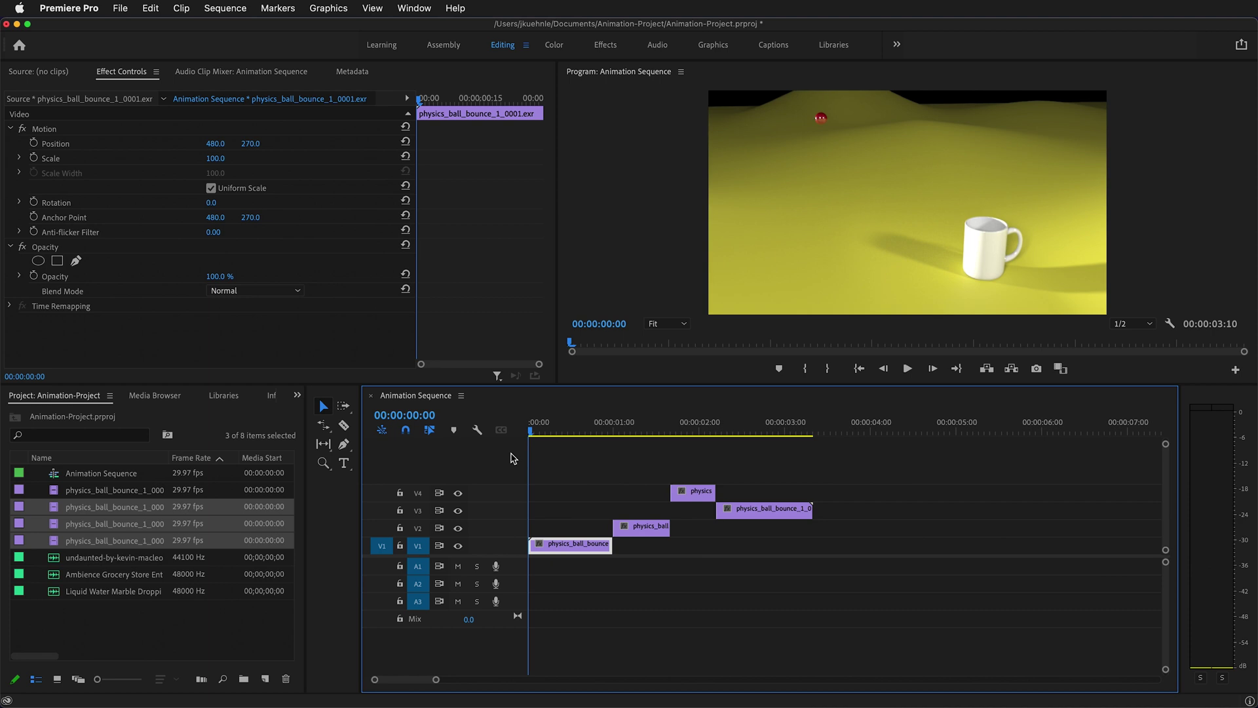
key("space")
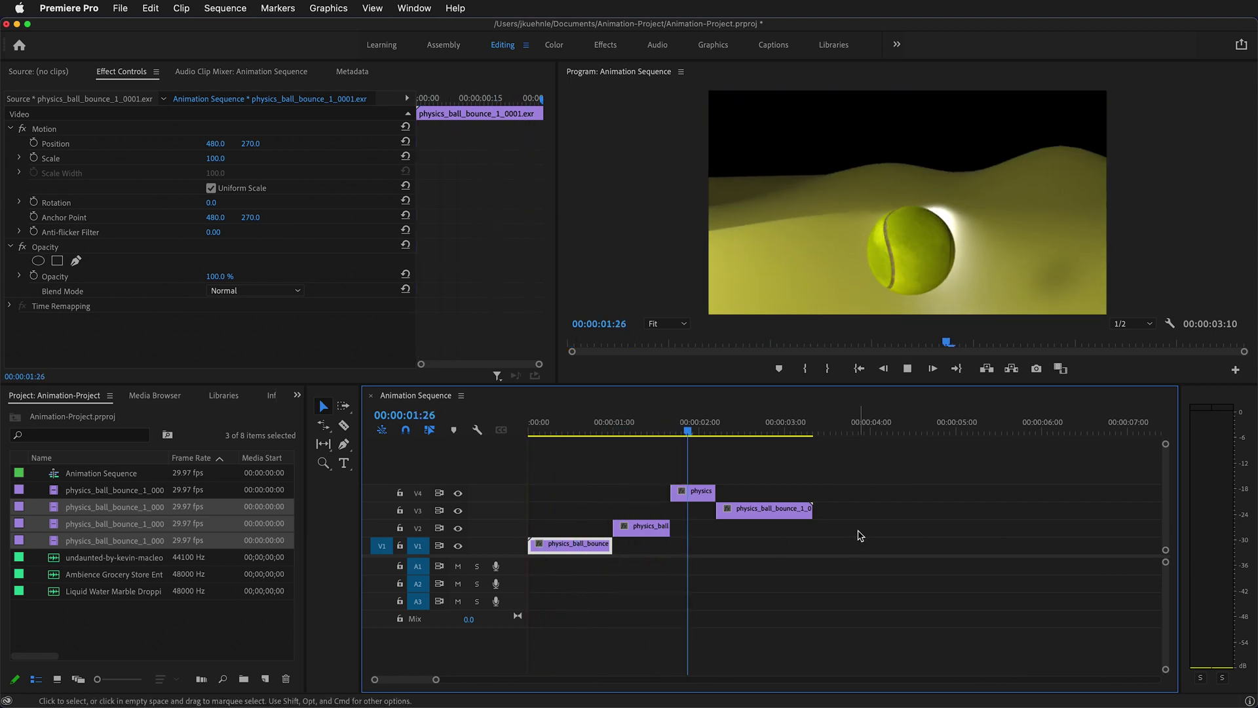
key("space")
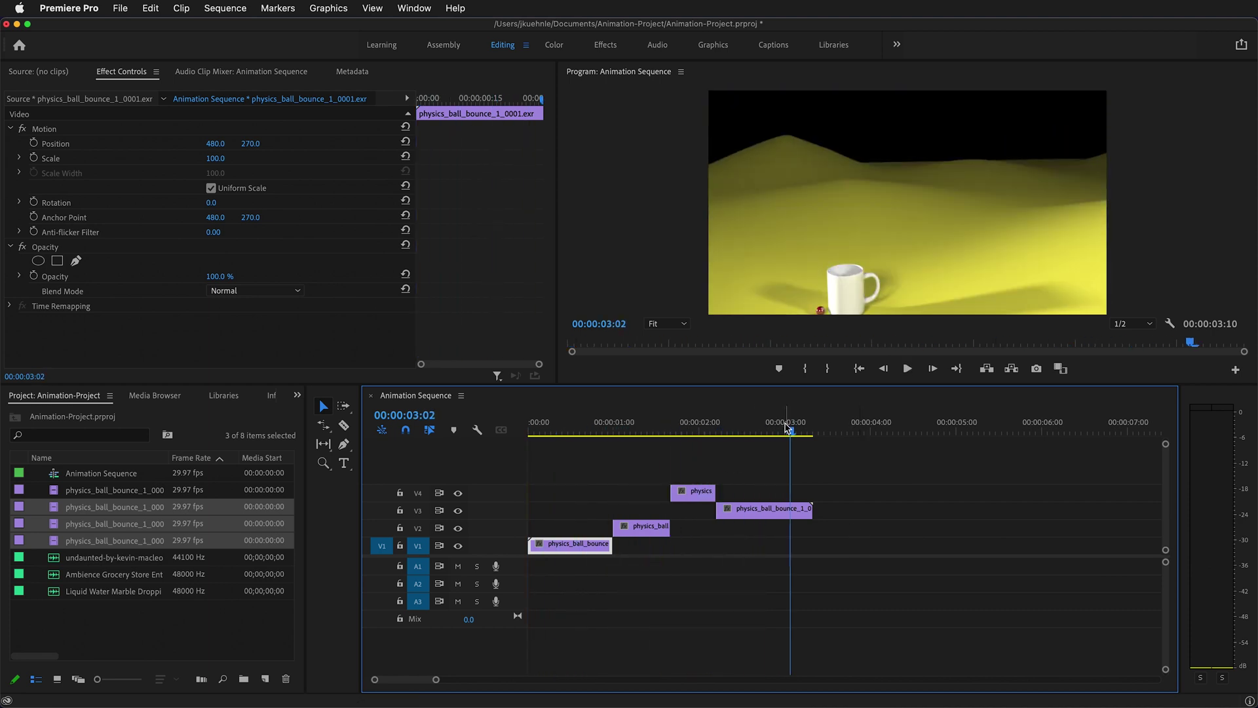
left_click_drag(798, 432, 583, 444)
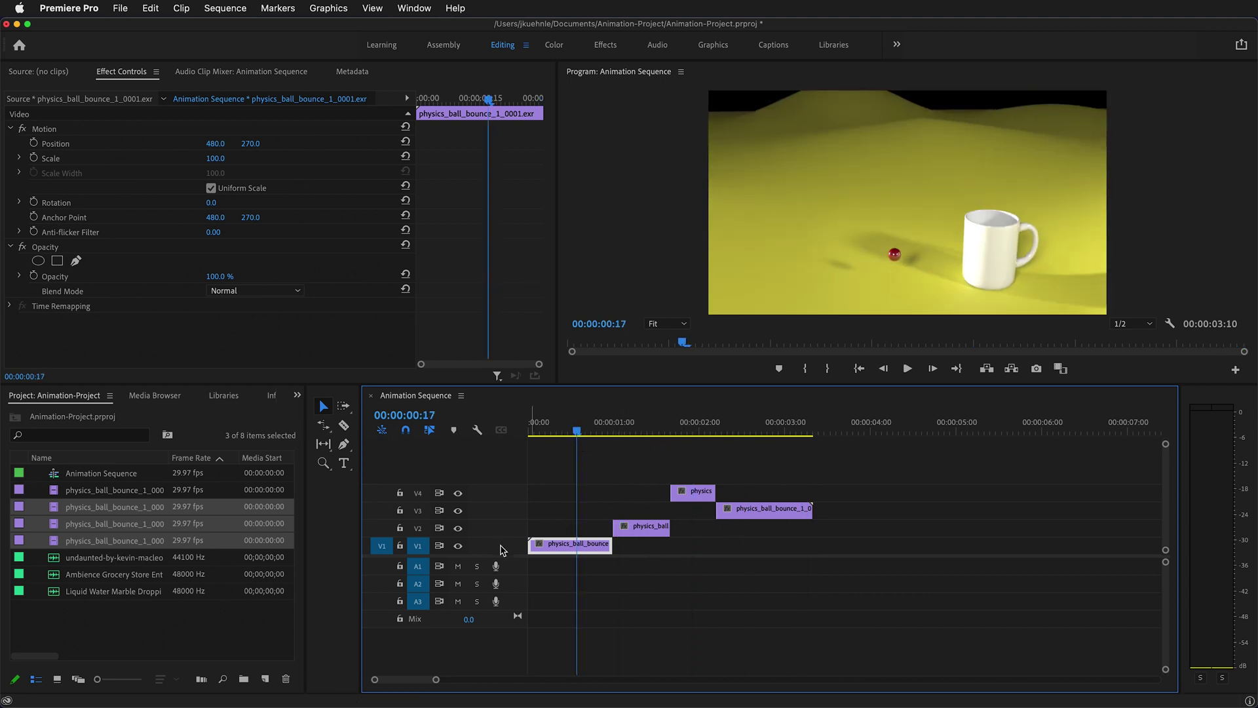
Step: Move the V2, V4 and V3 ball pieces down onto V1 in order
left_click_drag(635, 533, 634, 549)
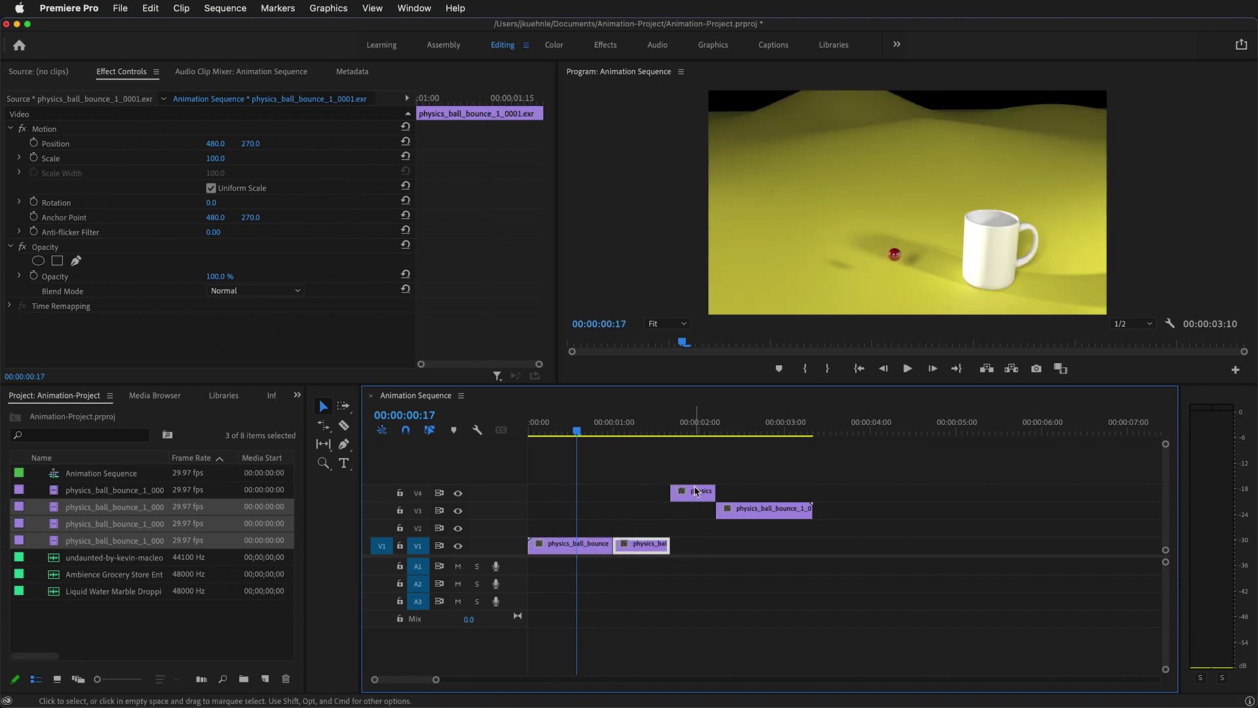
left_click_drag(696, 493, 700, 548)
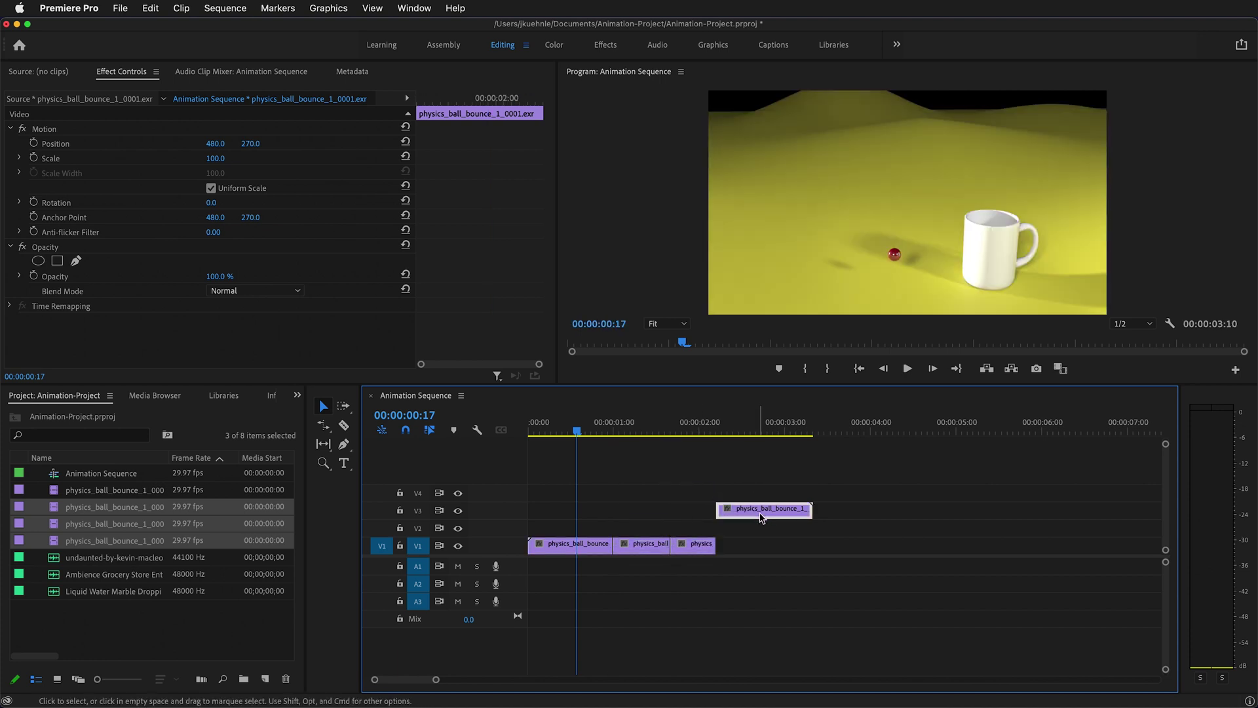
left_click_drag(762, 518, 763, 547)
Step: Roll the first edit point on V1 a few frames earlier with the Rolling Edit tool
key("r")
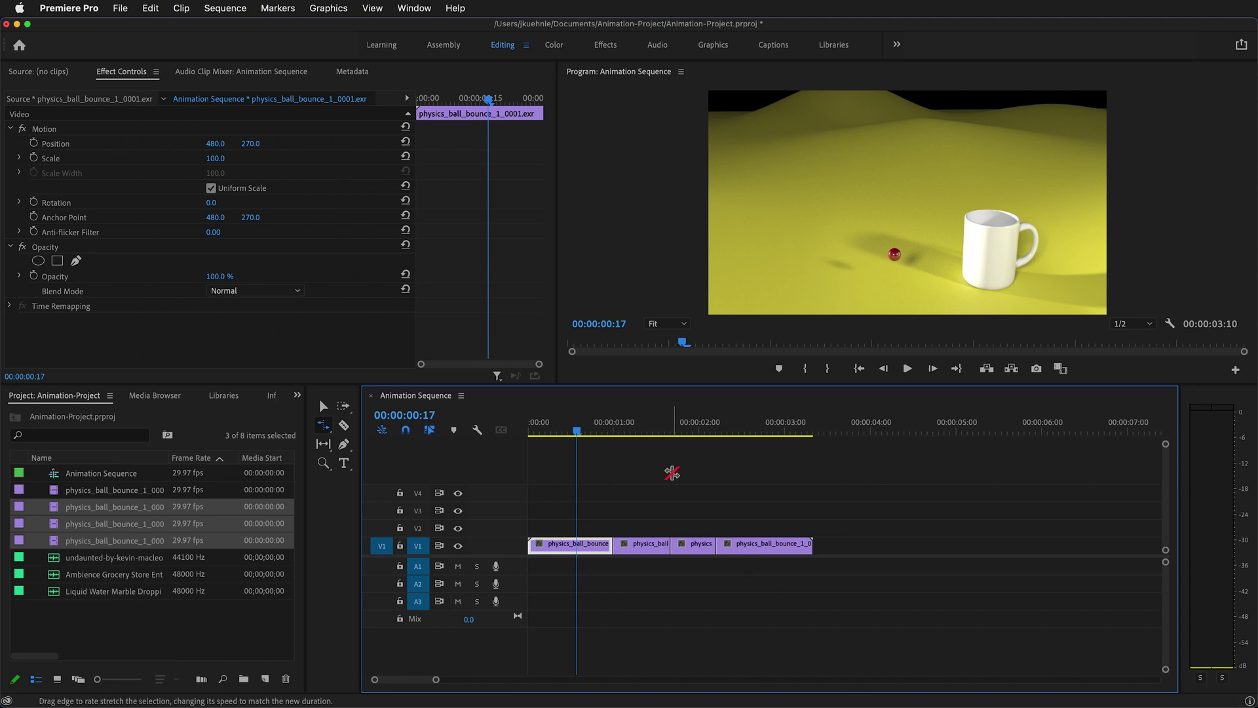
left_click(672, 472)
left_click(324, 426)
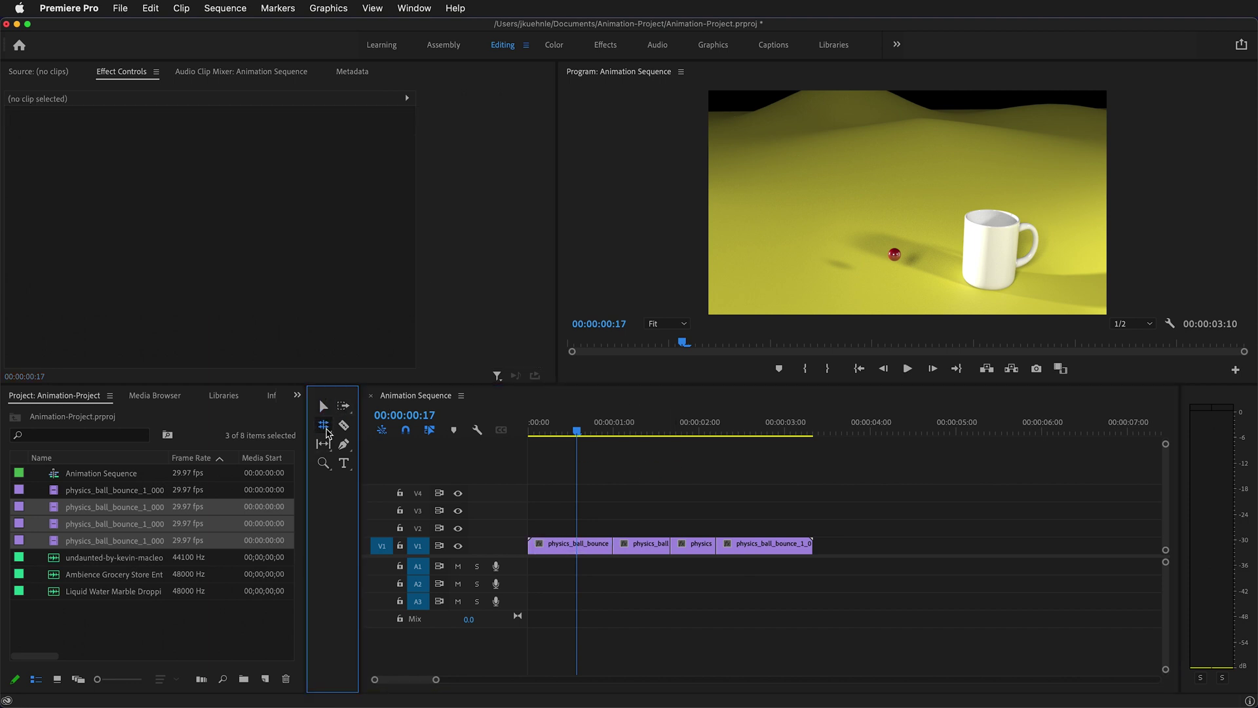
left_click(326, 428)
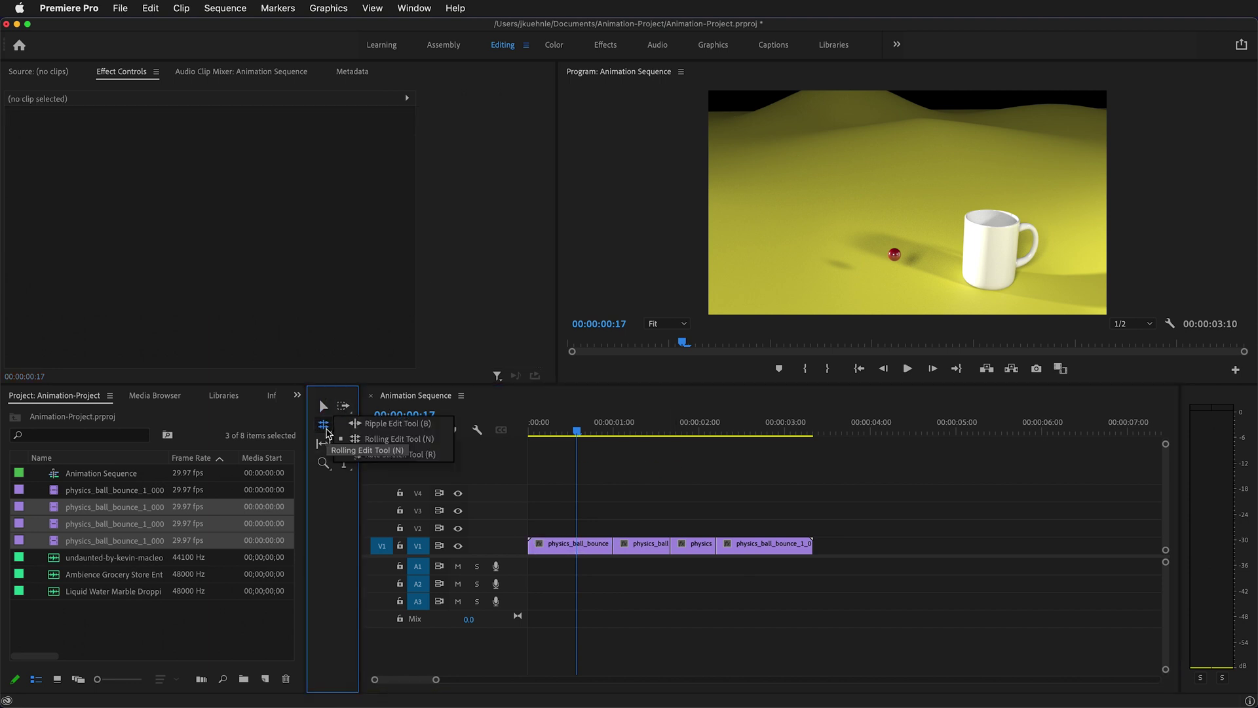
left_click(399, 439)
left_click(612, 549)
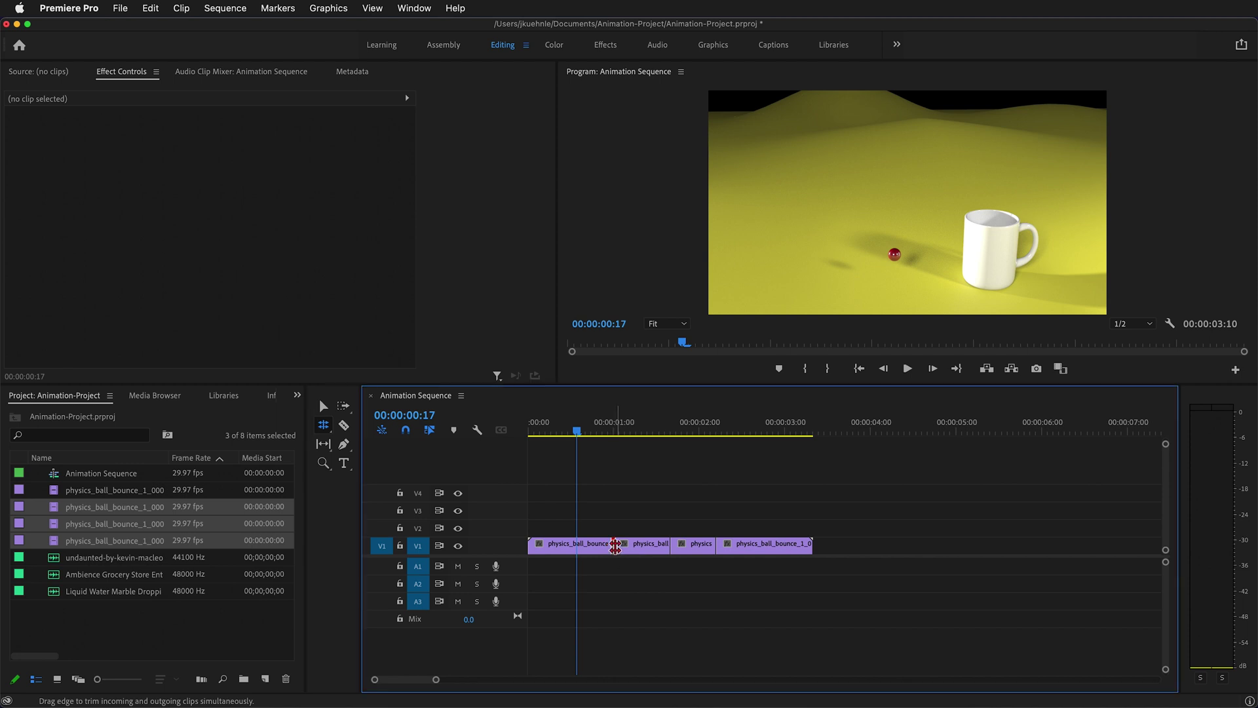
left_click_drag(612, 547, 607, 546)
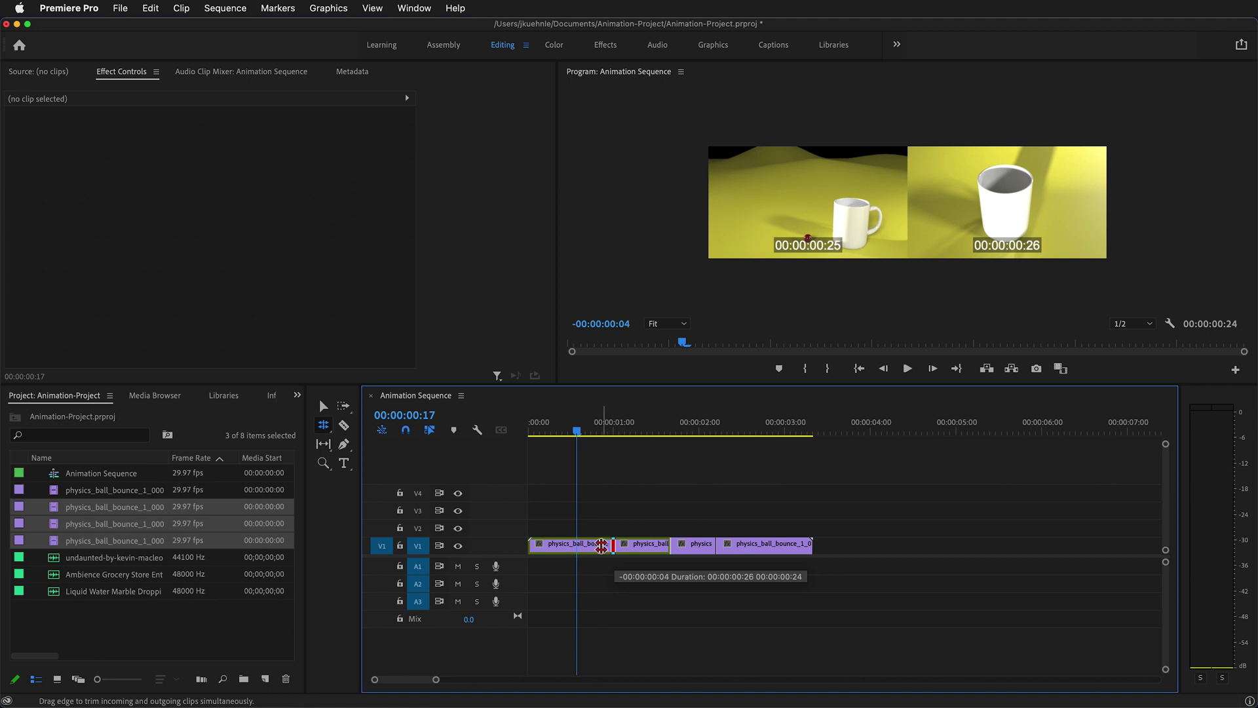
left_click_drag(610, 546, 607, 546)
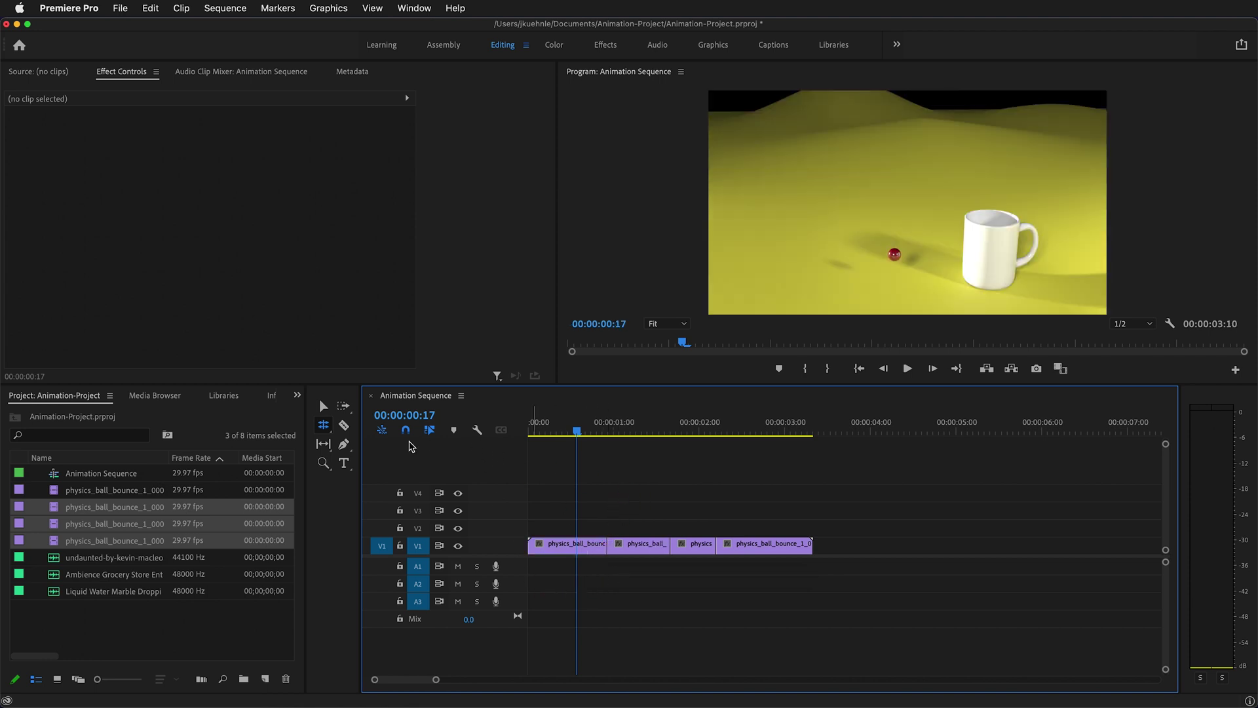
Step: Reseat the first clip at the start of V1 and play the sequence back
left_click(321, 408)
mouse_move(600, 544)
left_mouse_down()
mouse_move(614, 524)
mouse_move(598, 528)
mouse_move(602, 544)
left_mouse_up()
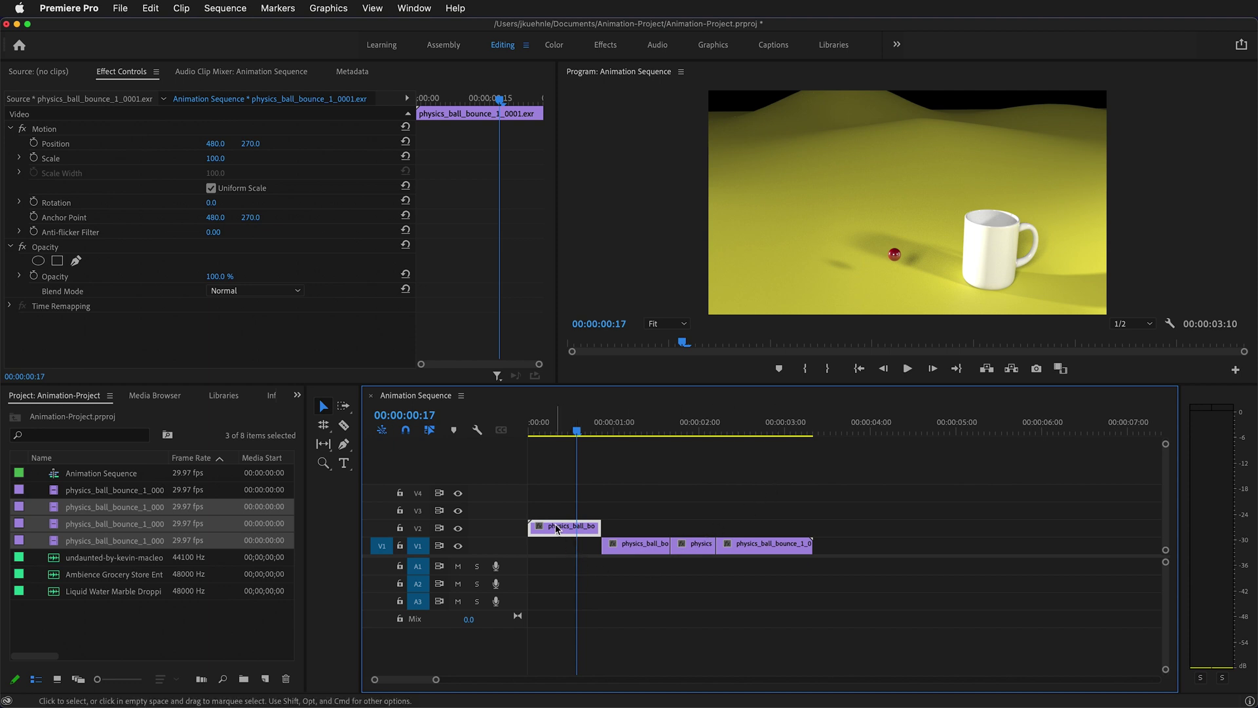
left_click_drag(556, 528, 556, 545)
left_click_drag(578, 434, 524, 437)
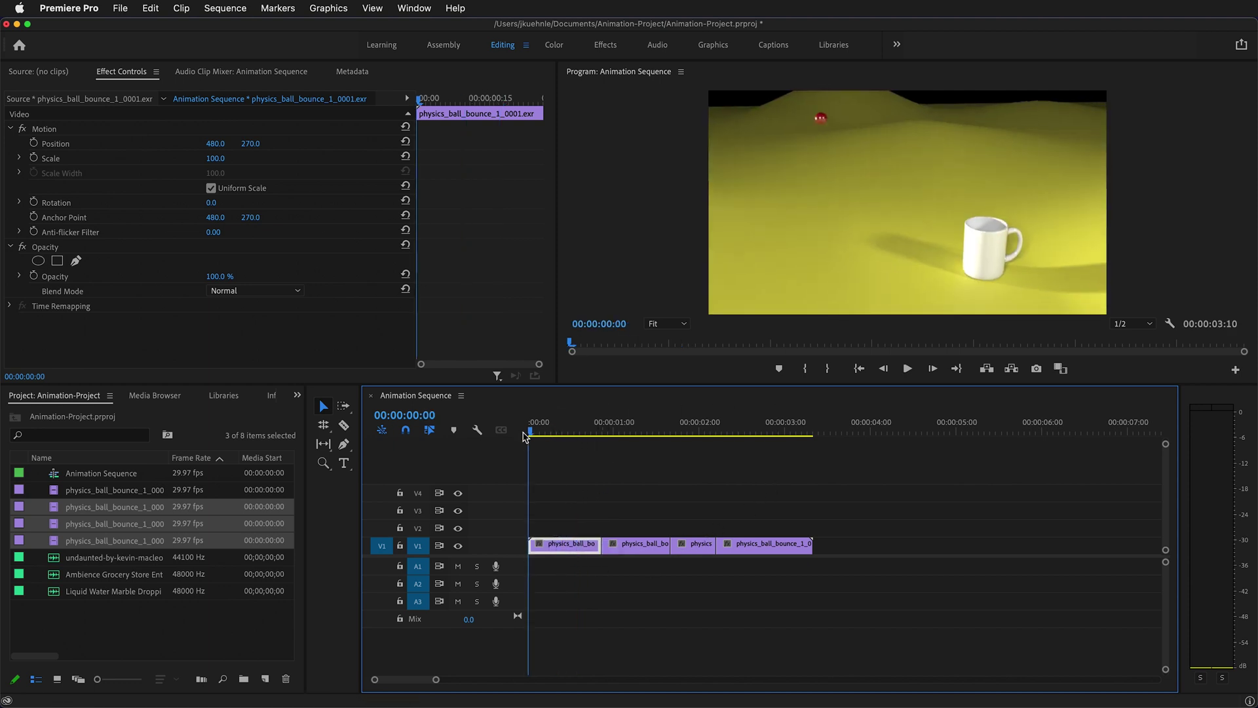
key("space")
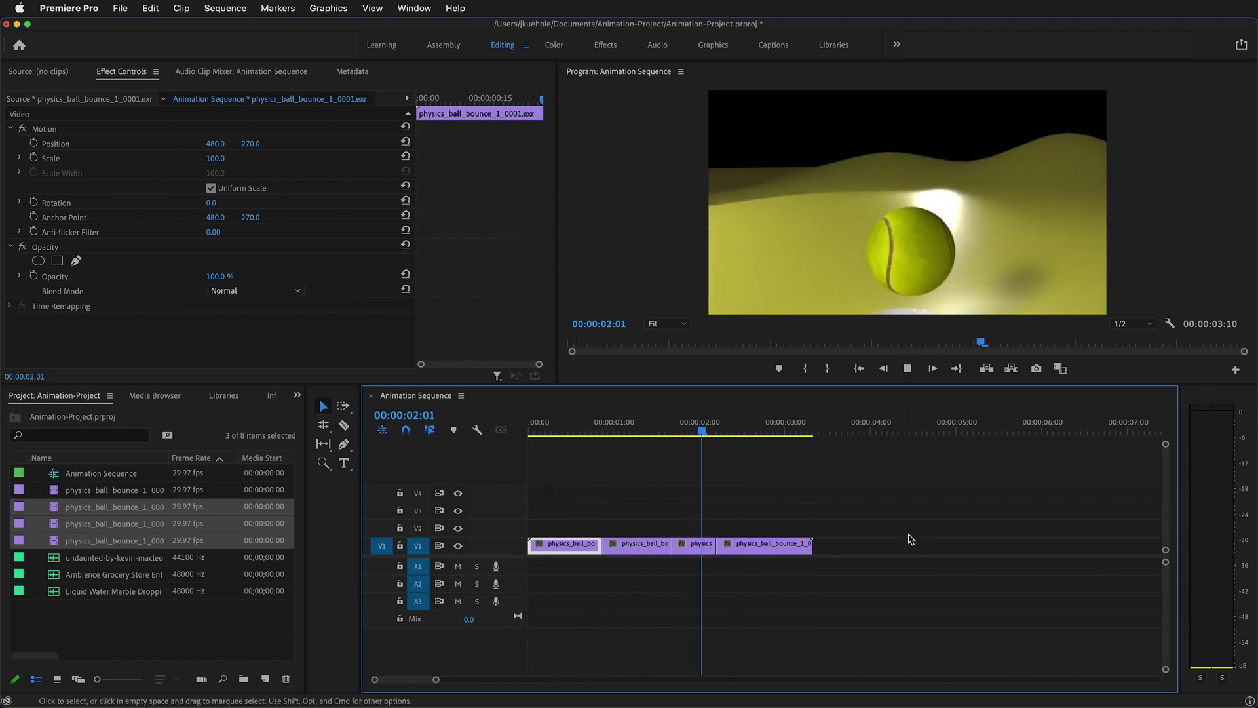
key("space")
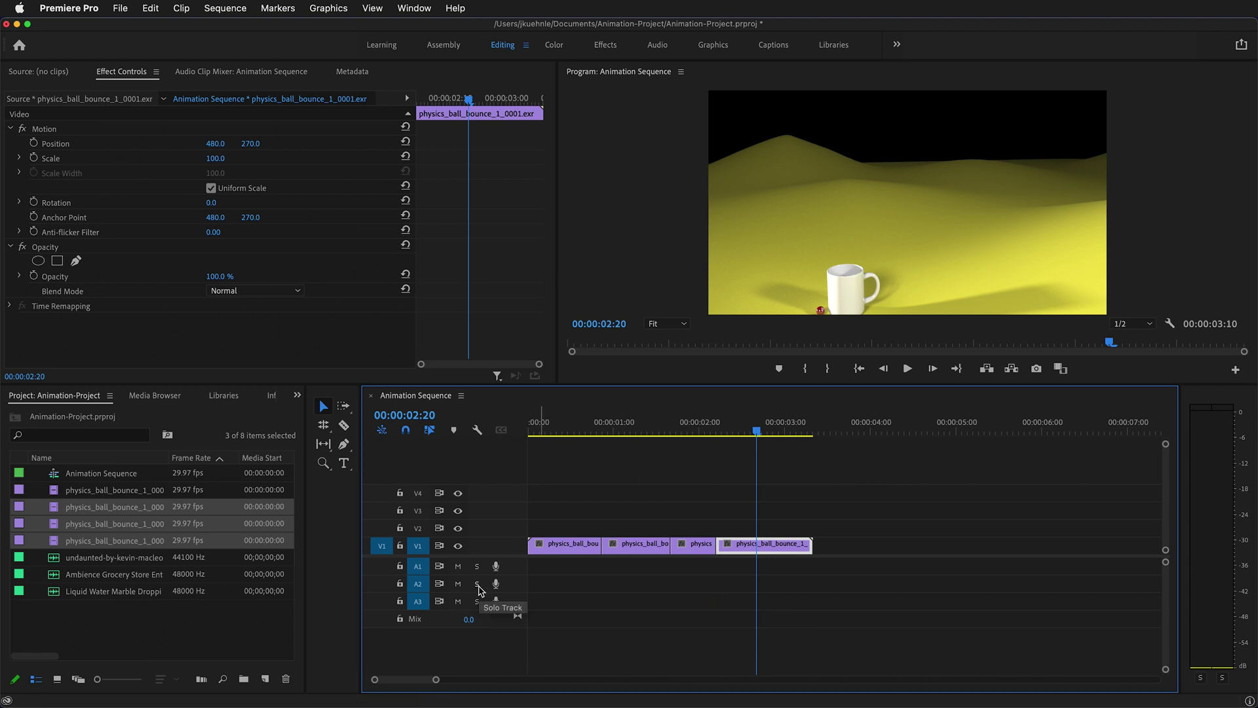
Step: Place the Liquid Water Marble sound on A1 at about 00:00:02:03, the ball's impact
left_click(135, 600)
left_click_drag(114, 597, 624, 569)
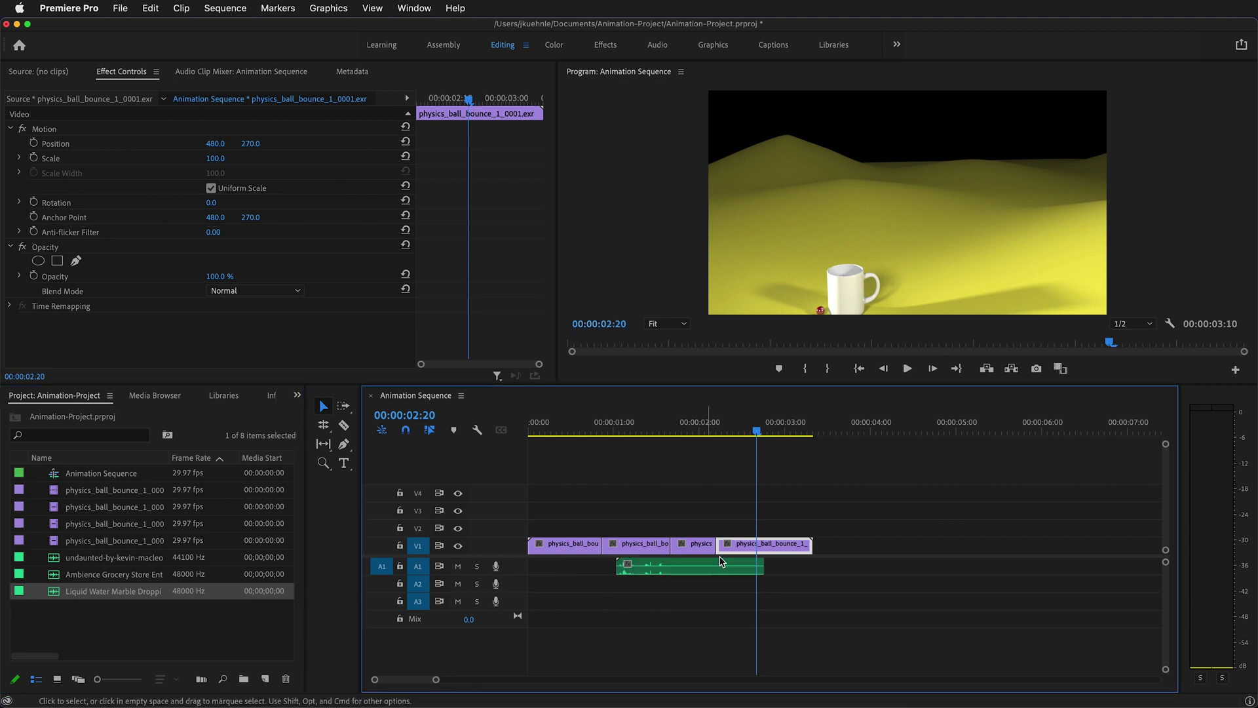
left_click_drag(758, 431, 721, 461)
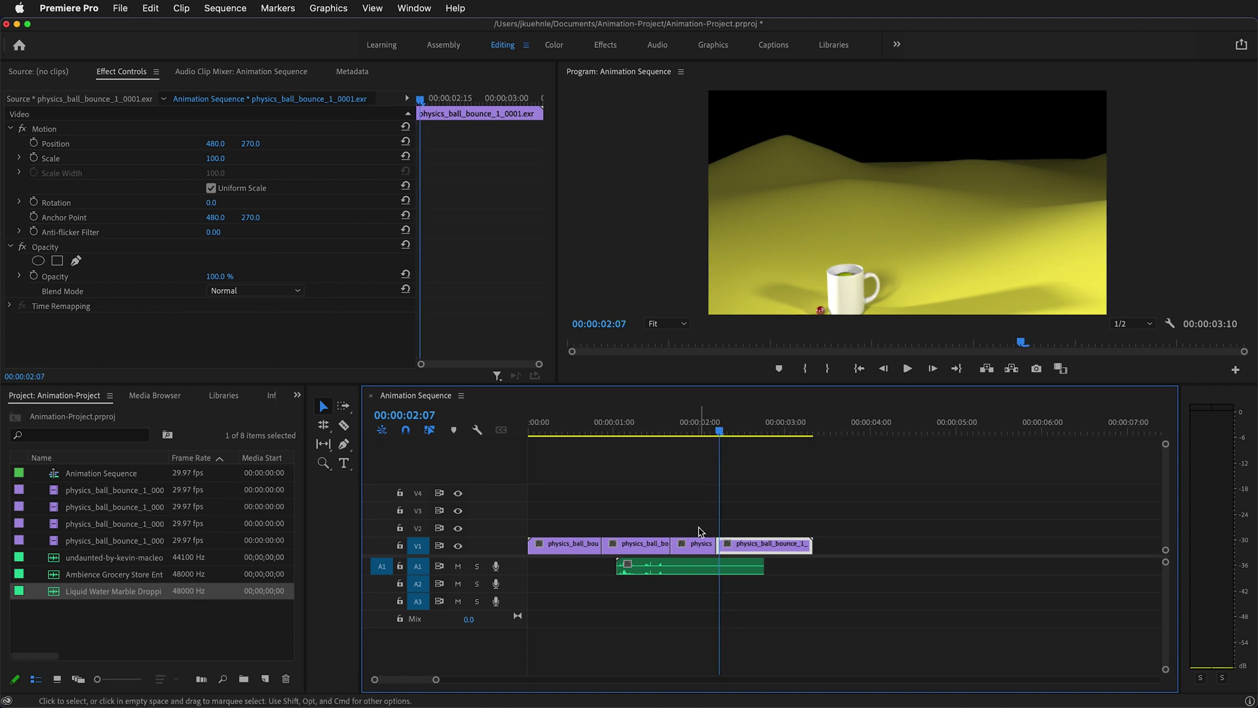
left_click_drag(657, 578, 783, 569)
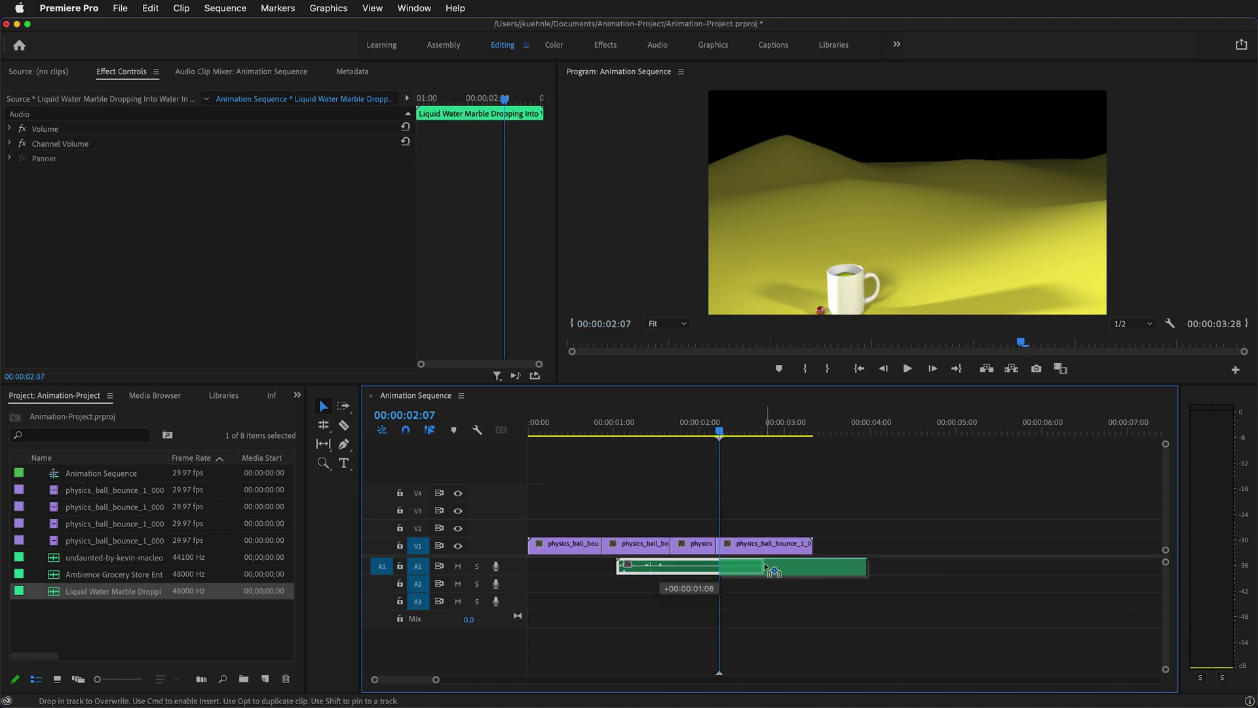
left_click_drag(749, 574, 754, 574)
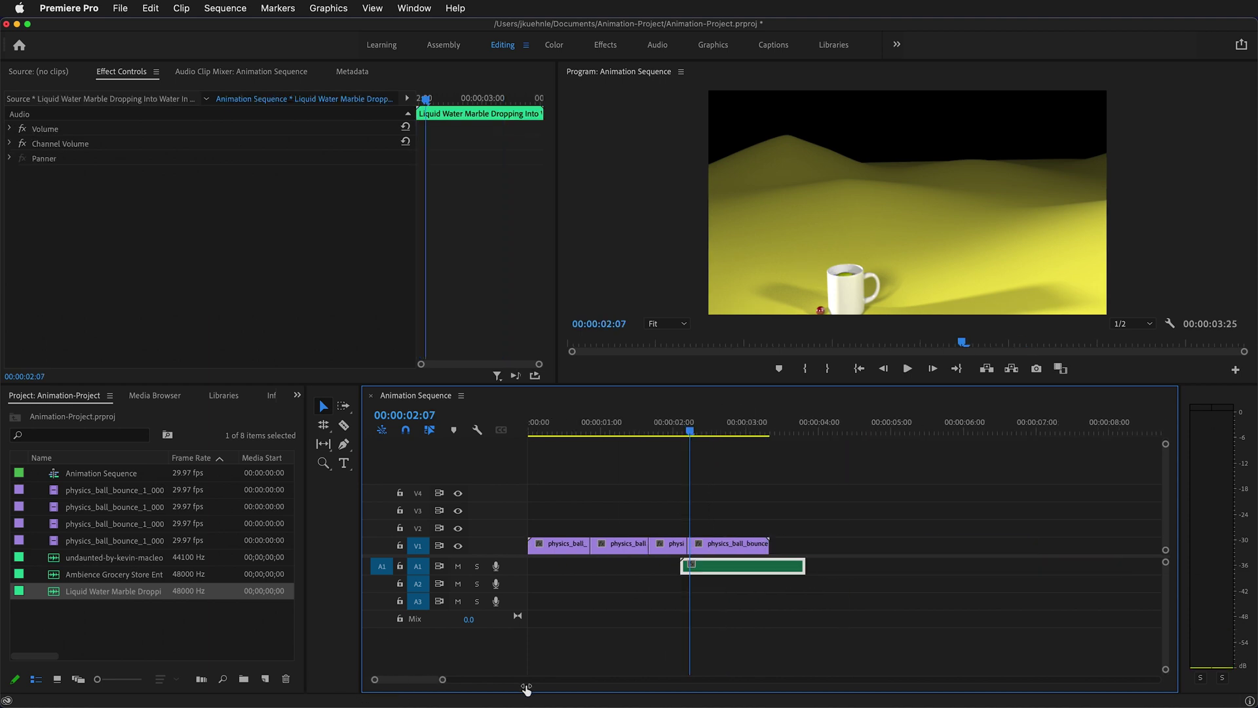
mouse_move(525, 687)
left_mouse_down()
mouse_move(582, 687)
mouse_move(516, 685)
left_mouse_up()
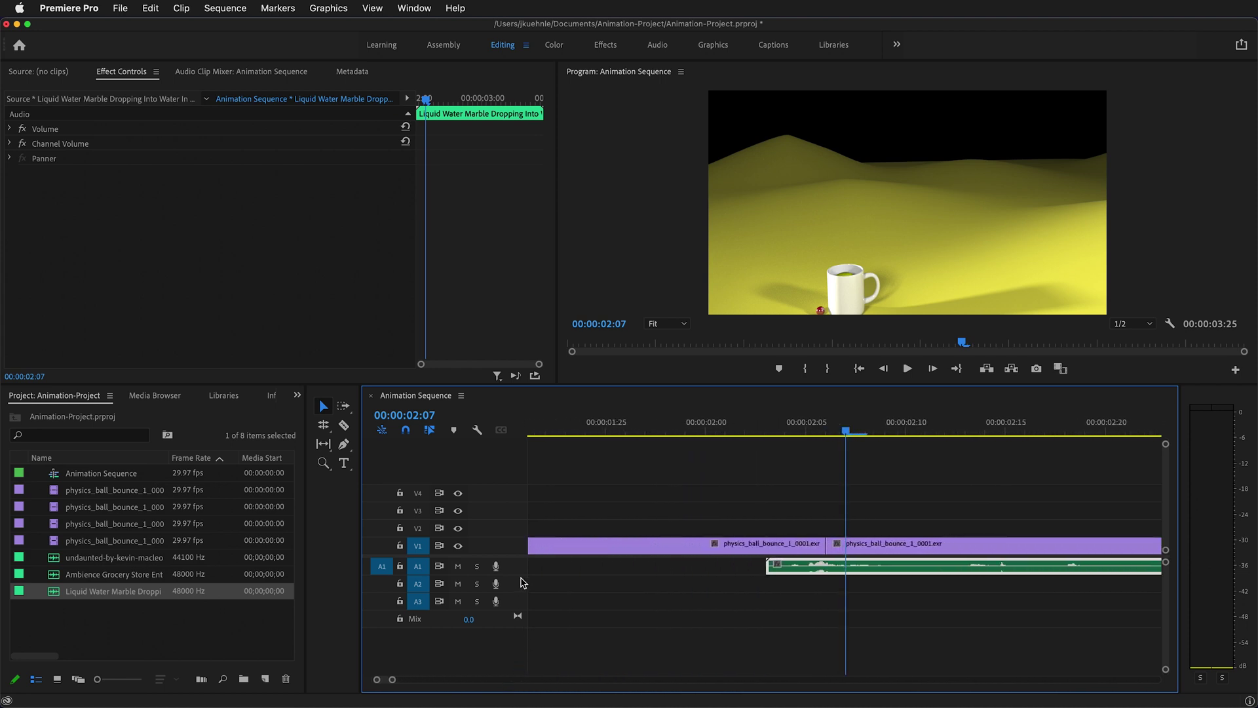
Step: Enlarge the A1 track height and play across the impact to check sound sync
left_click_drag(516, 574, 516, 603)
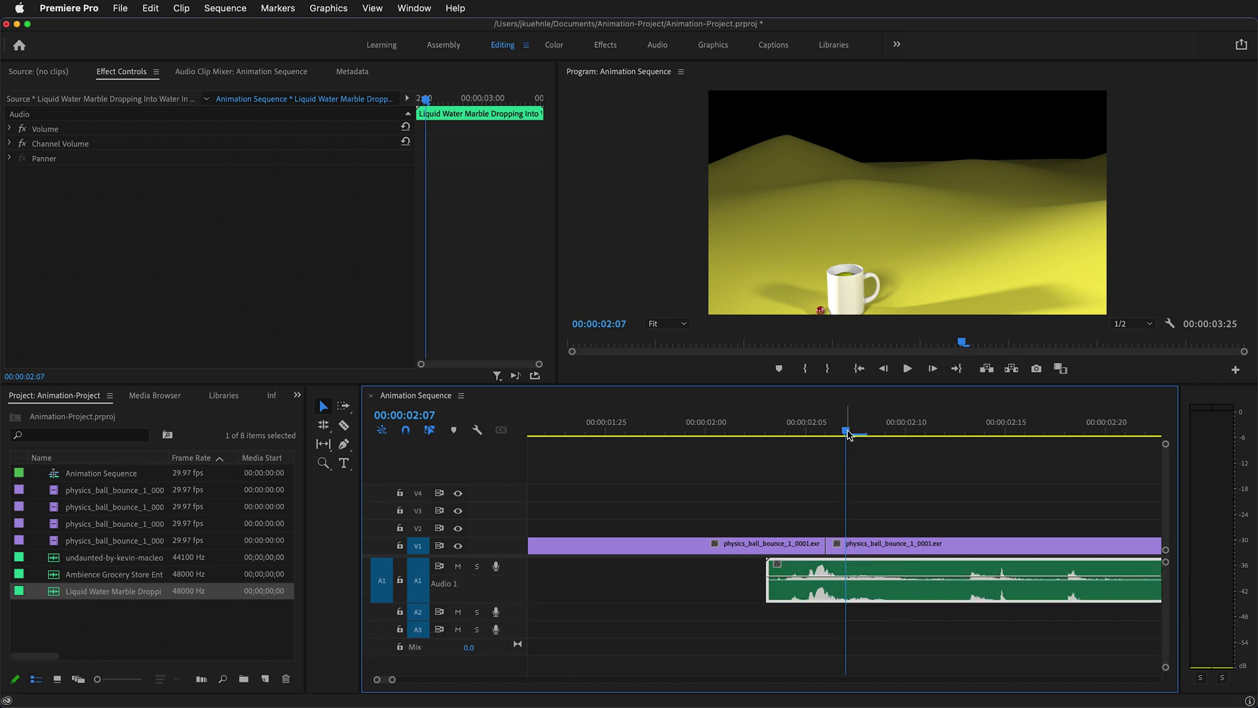
left_click_drag(847, 434, 771, 455)
left_click(775, 454)
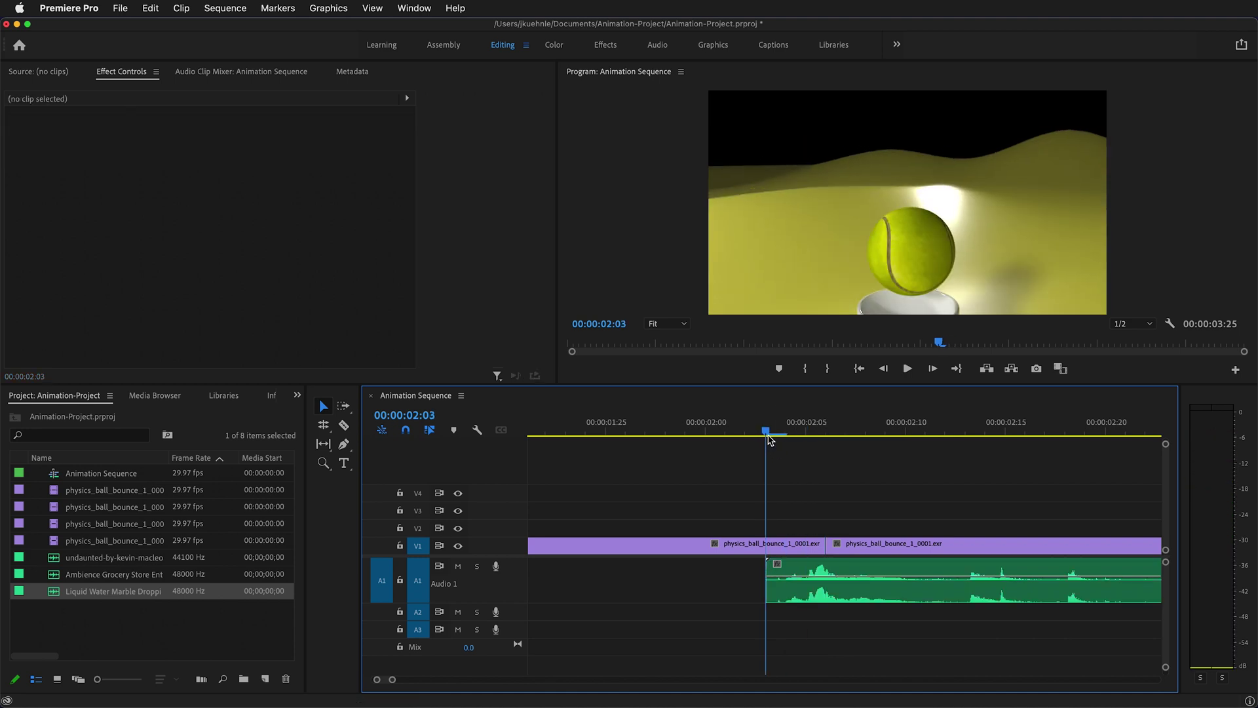
left_click_drag(772, 433, 623, 435)
key("space")
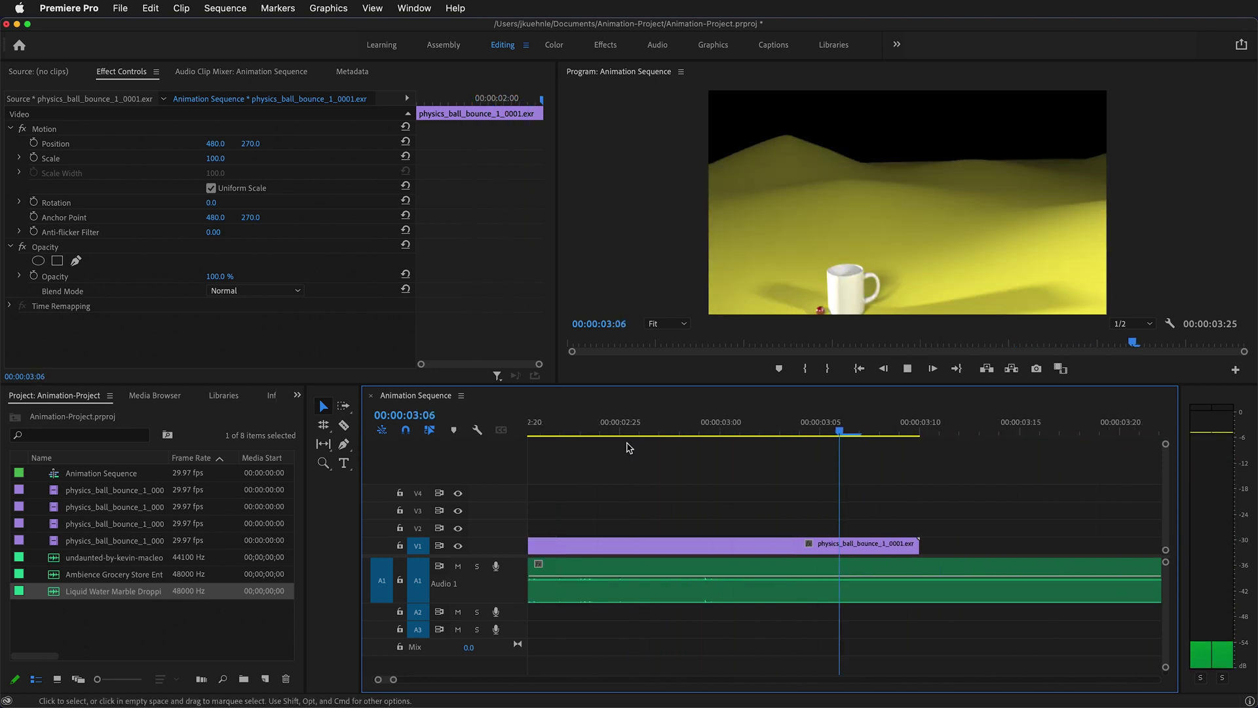
key("space")
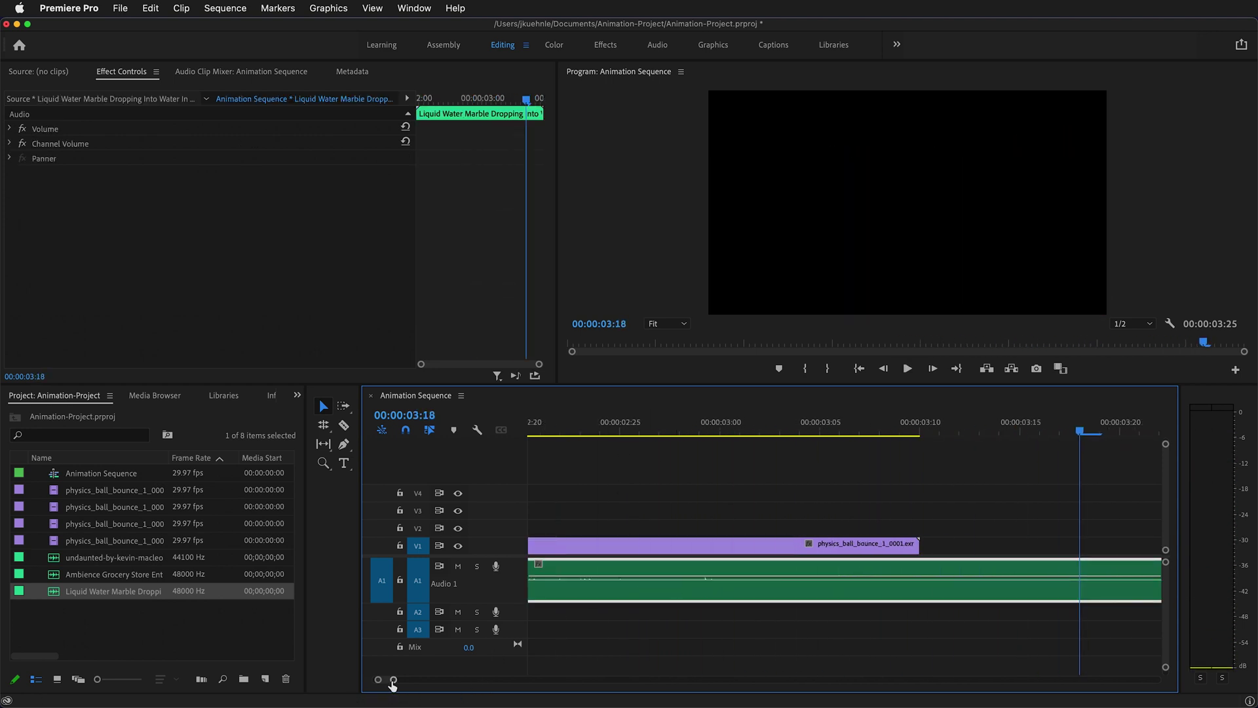
left_click_drag(393, 682, 427, 679)
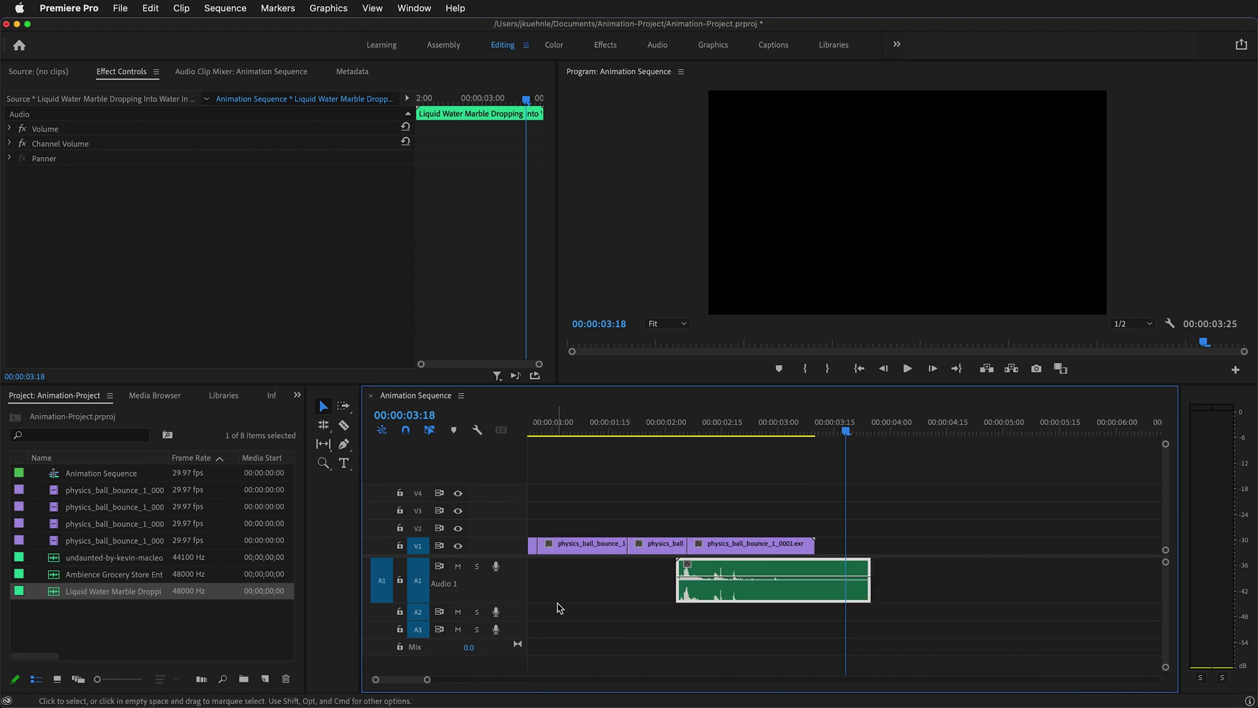
left_click(539, 438)
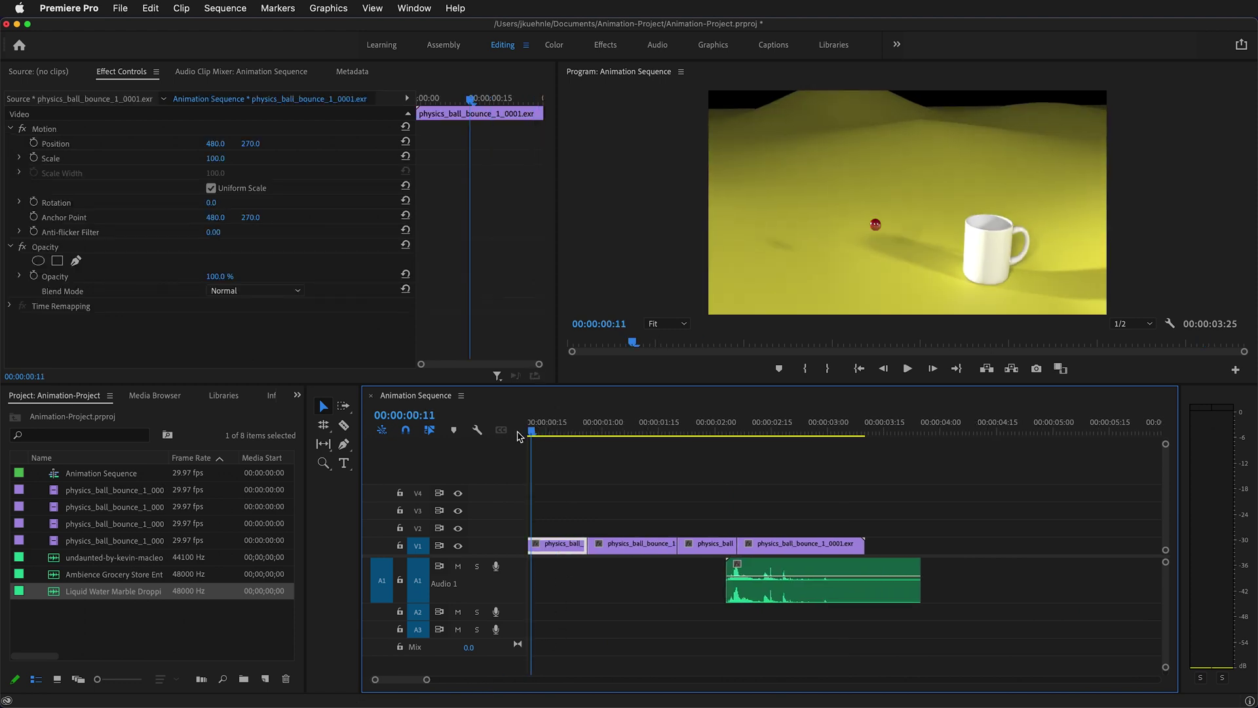
key("space")
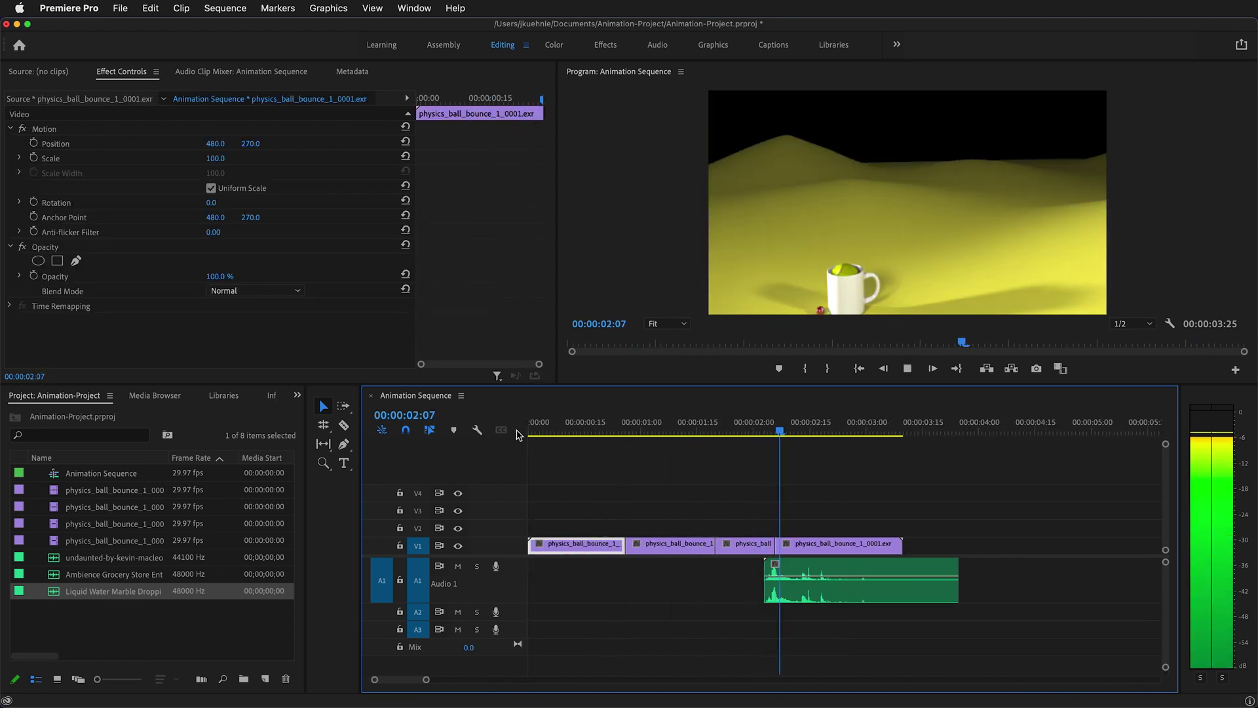
key("space")
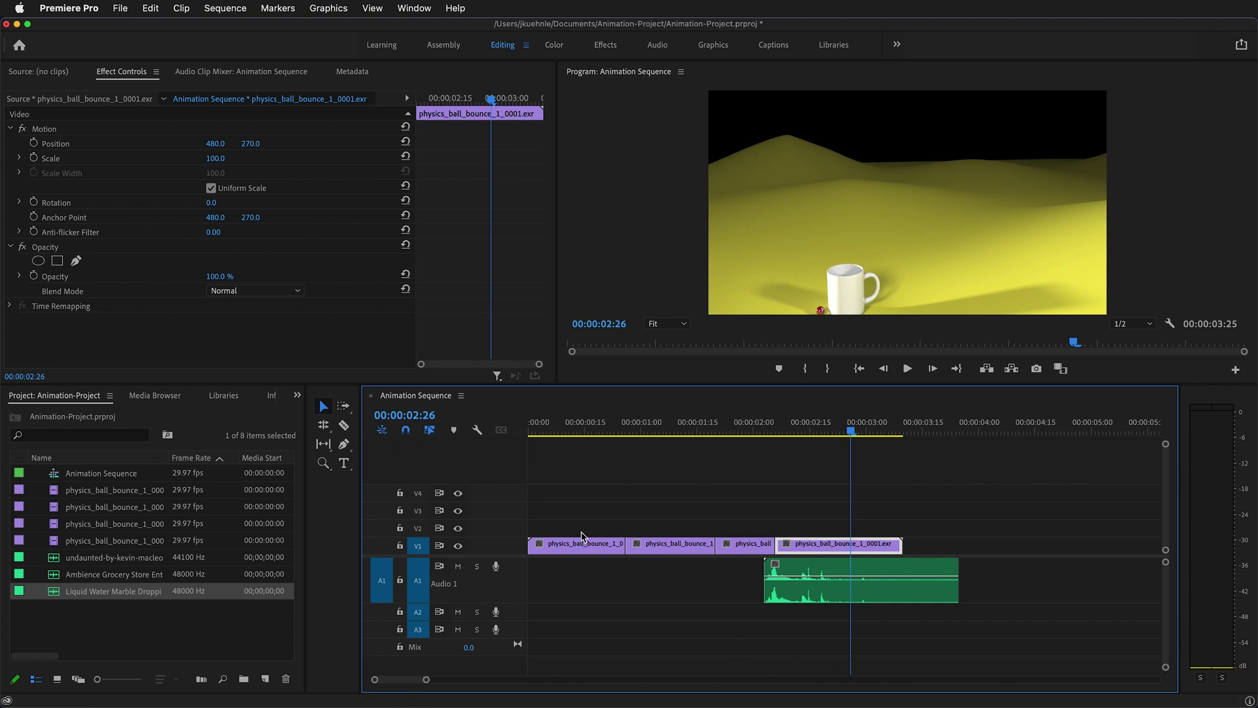
left_click(531, 435)
key("space")
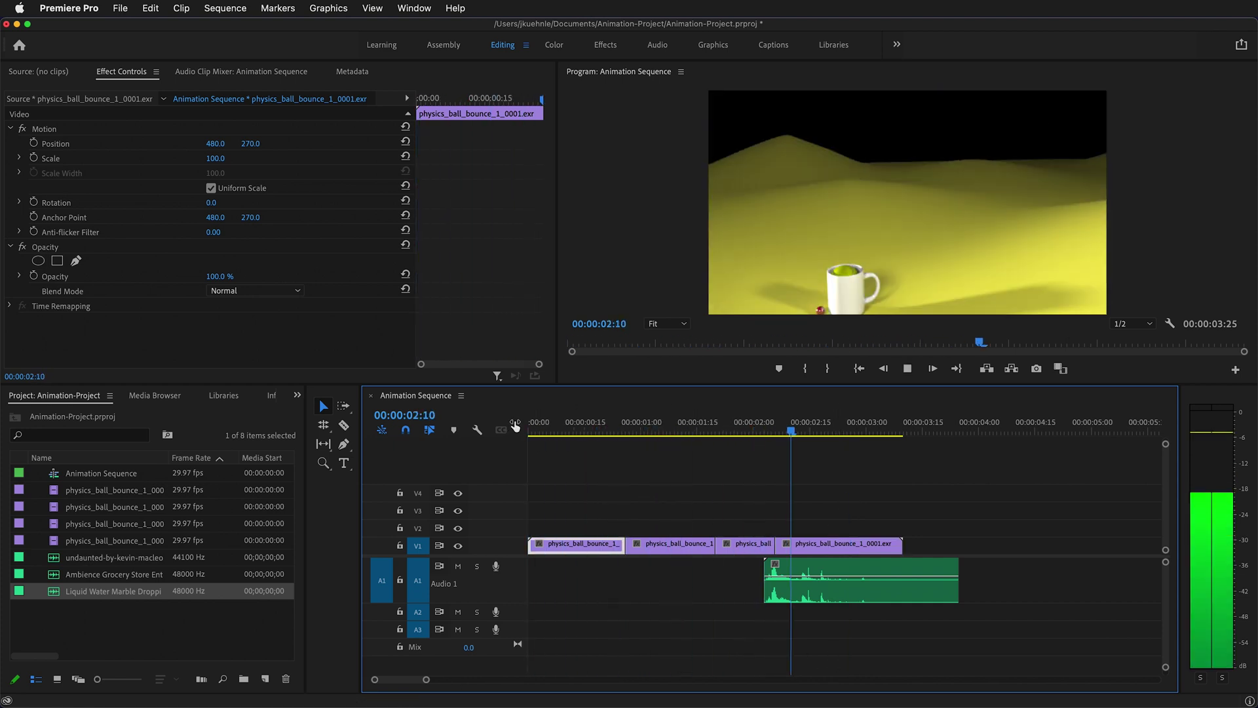
key("space")
left_click_drag(426, 679, 396, 679)
left_click_drag(645, 573, 655, 569)
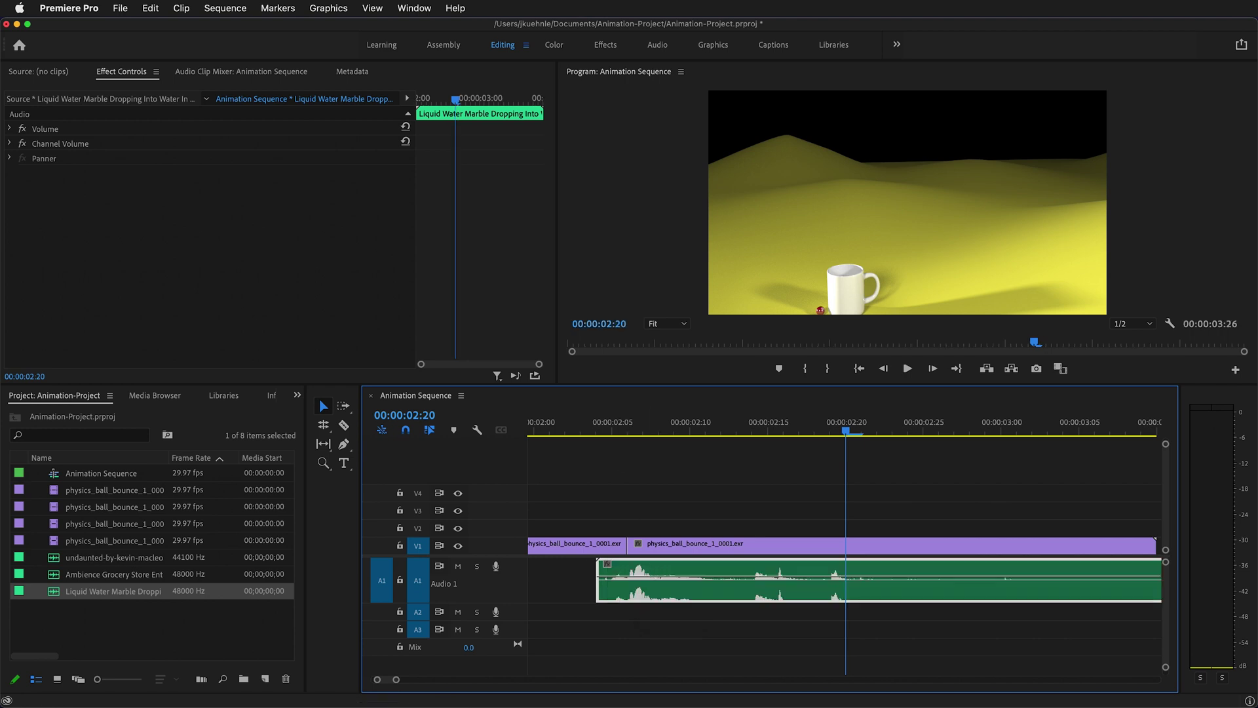
left_click_drag(398, 681, 455, 679)
key("Home")
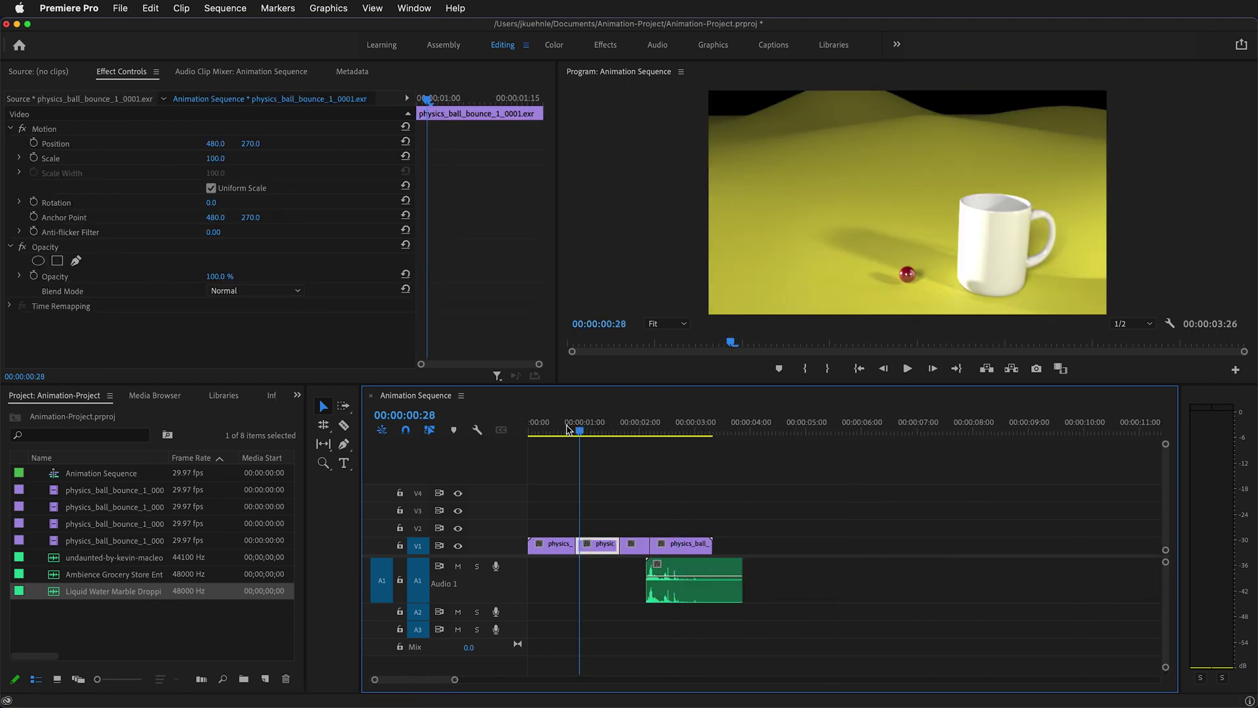
key("space")
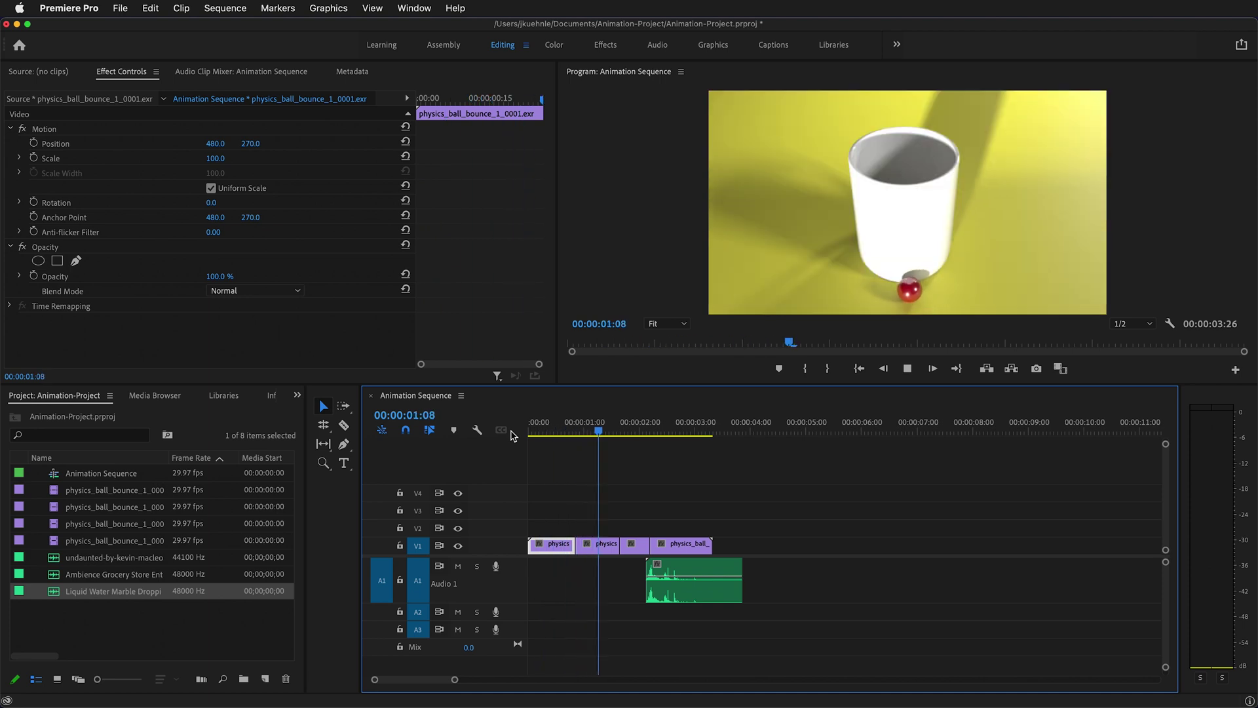
key("space")
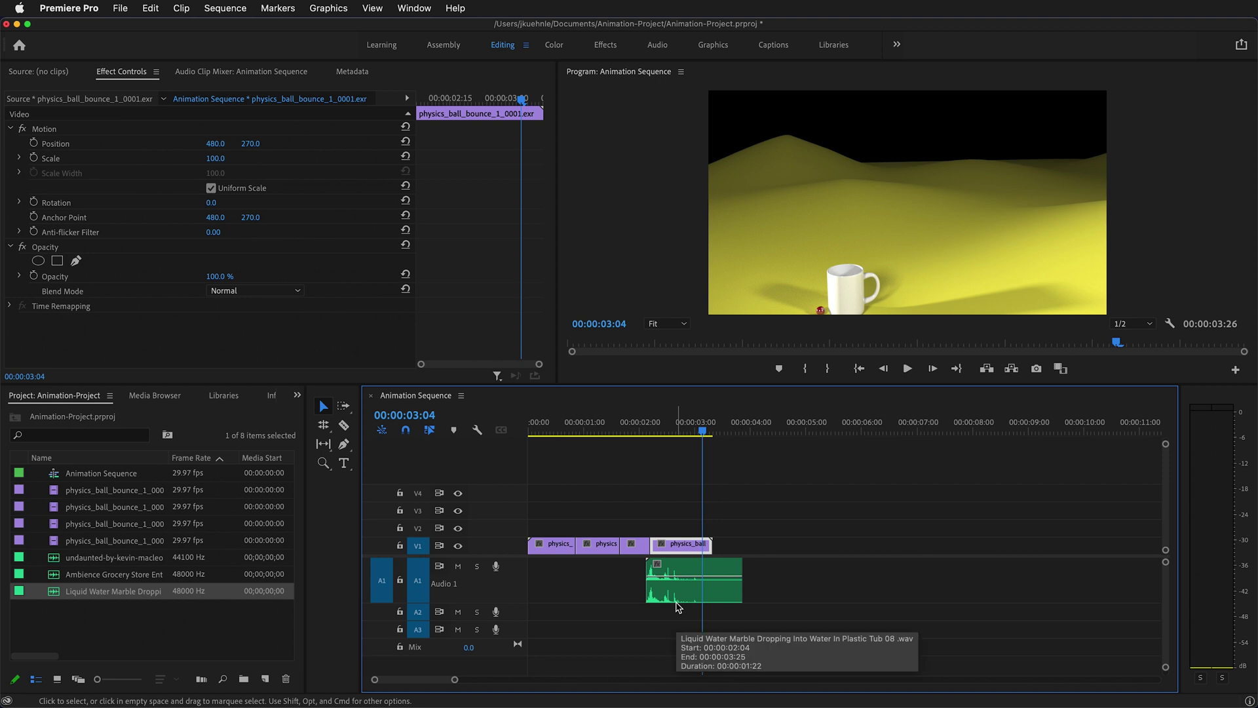
Step: Place 'Ambience Grocery Store' on A2 at 00:00 and play the sequence to preview it
left_click(133, 576)
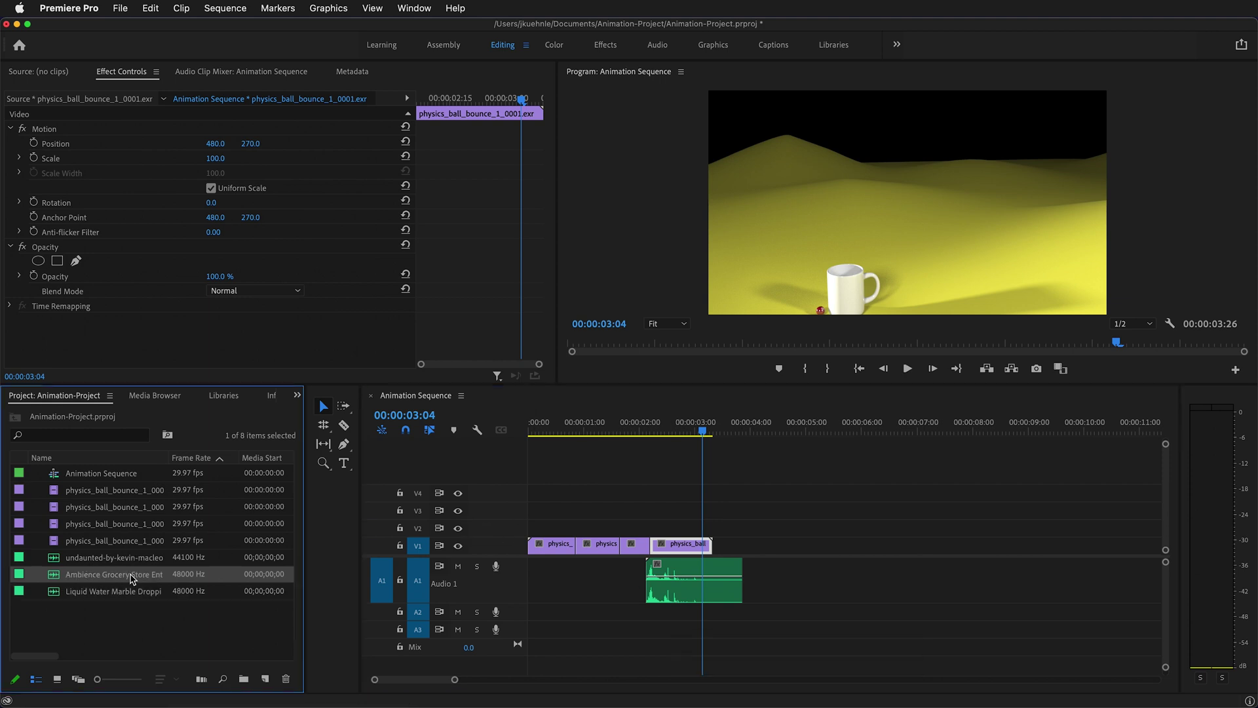
left_click_drag(336, 566, 526, 608)
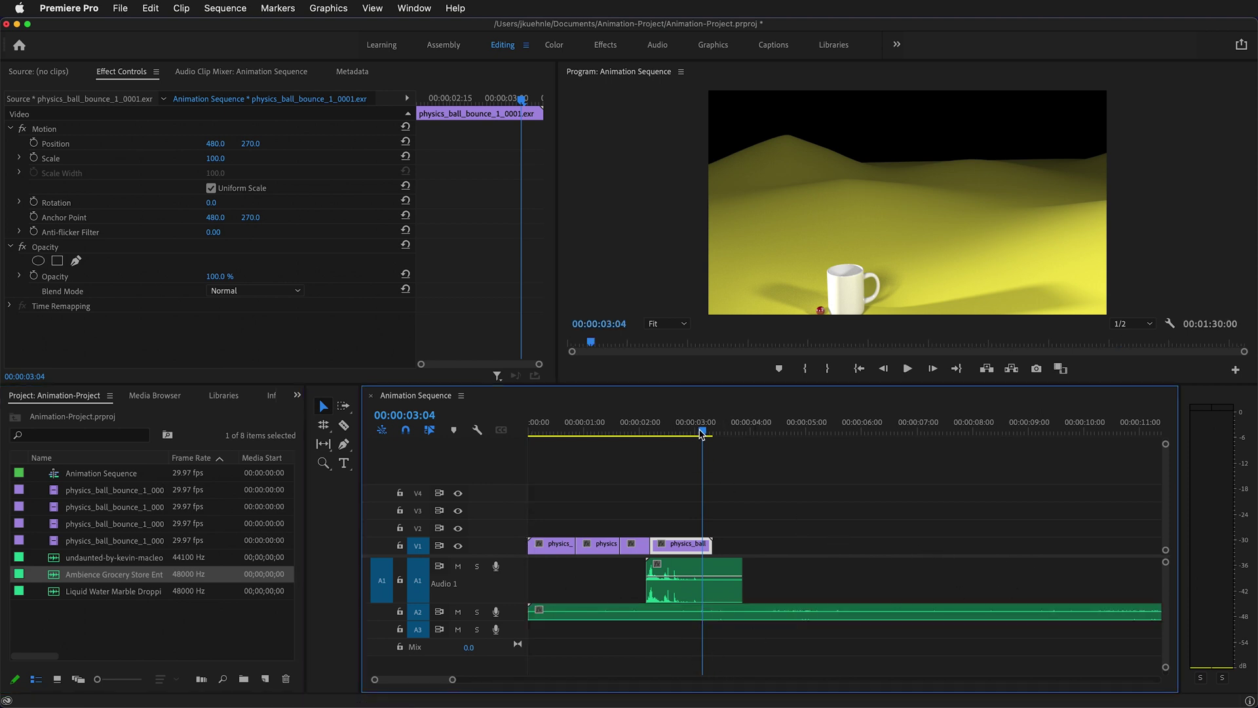
left_click_drag(702, 435, 504, 437)
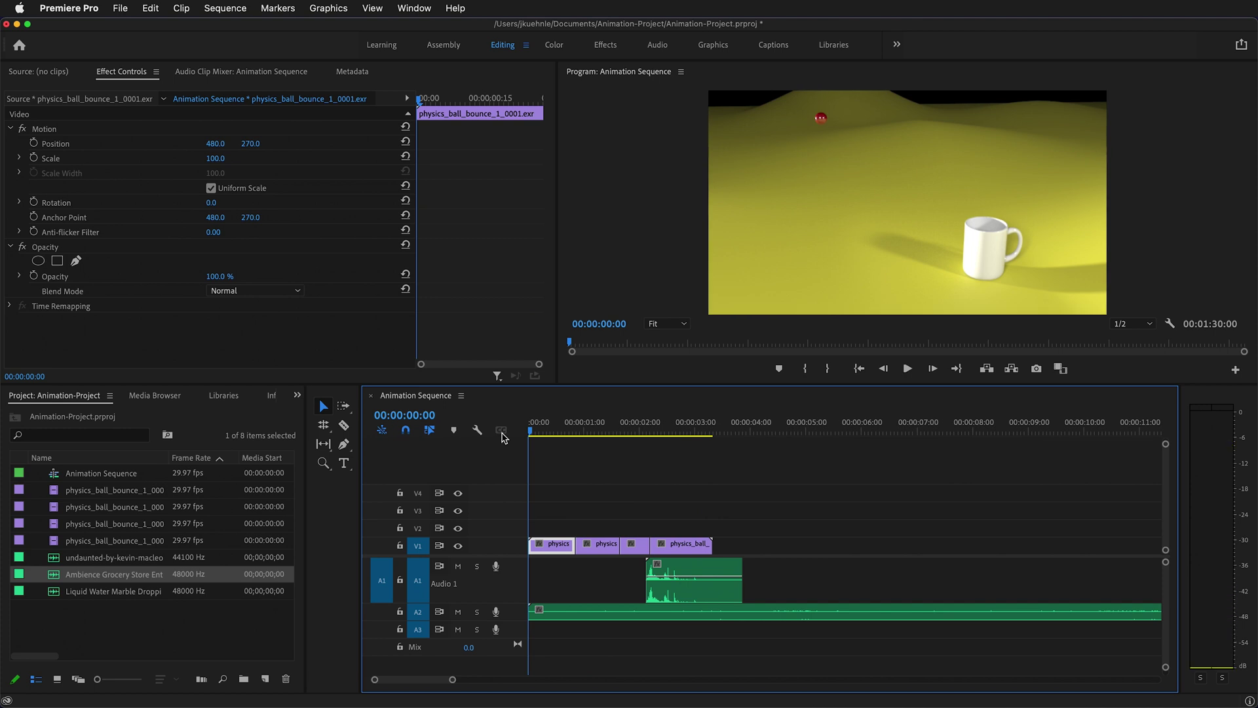
key("space")
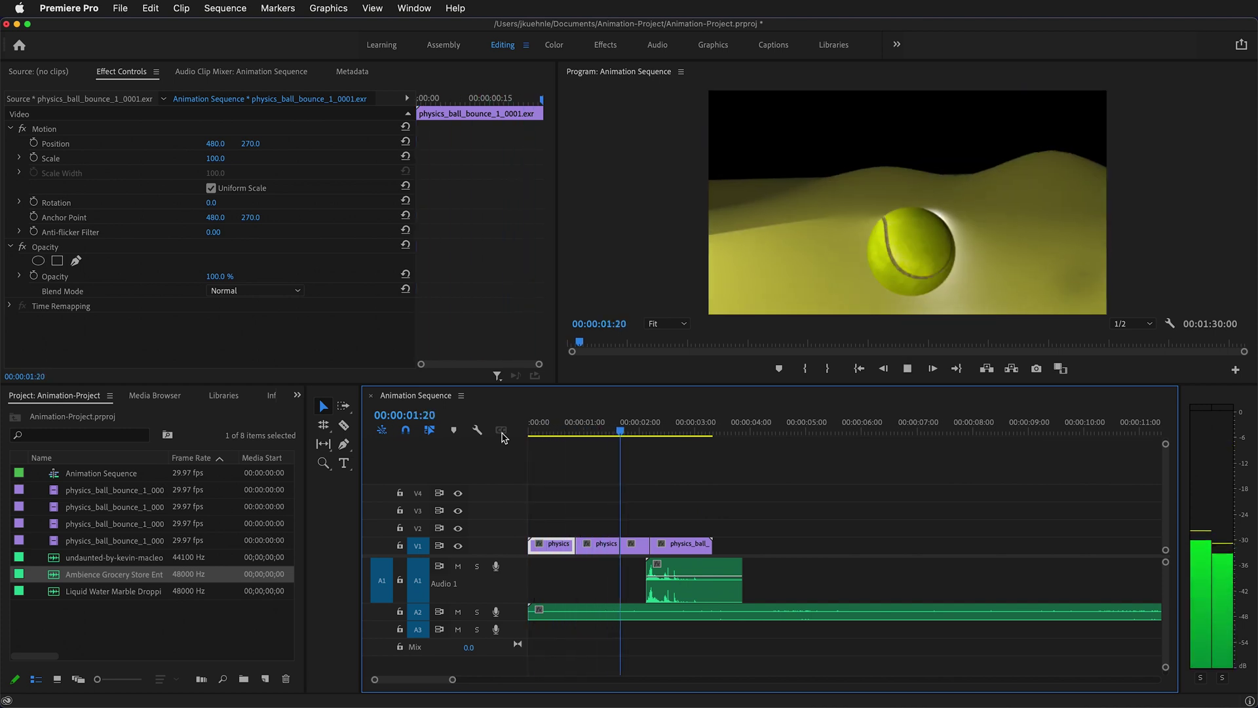
key("space")
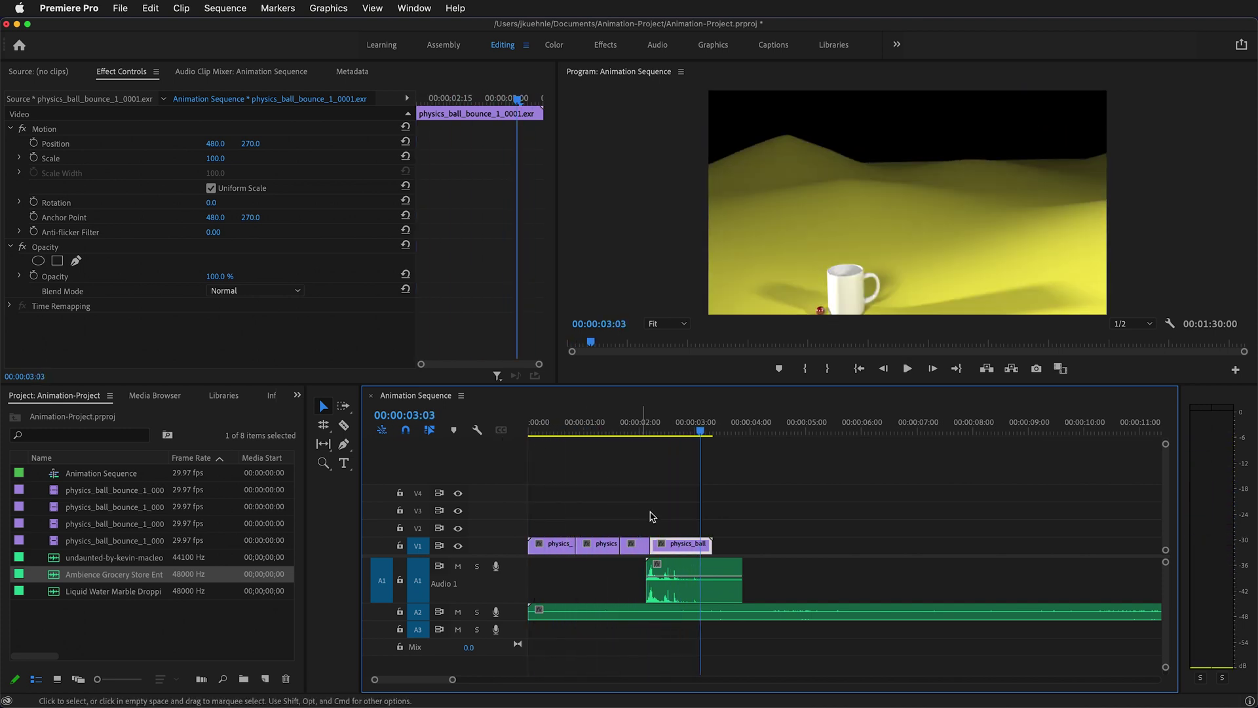
key("Home")
key("space")
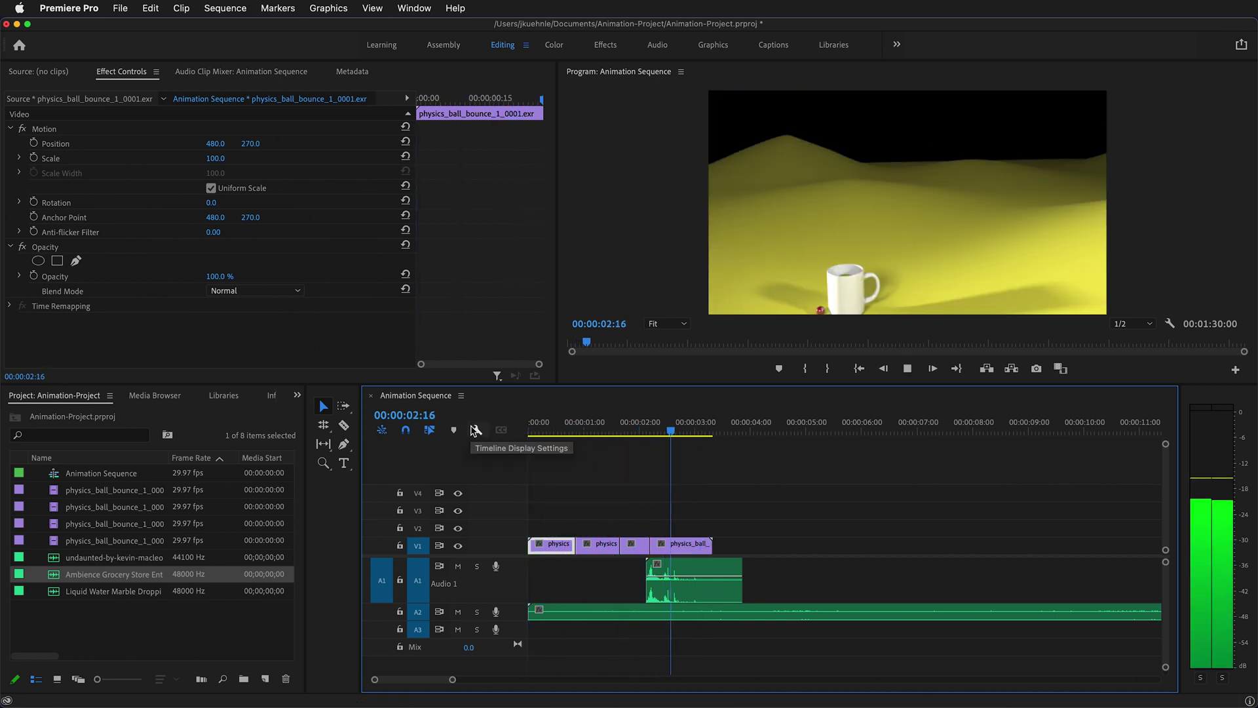
key("space")
key("d")
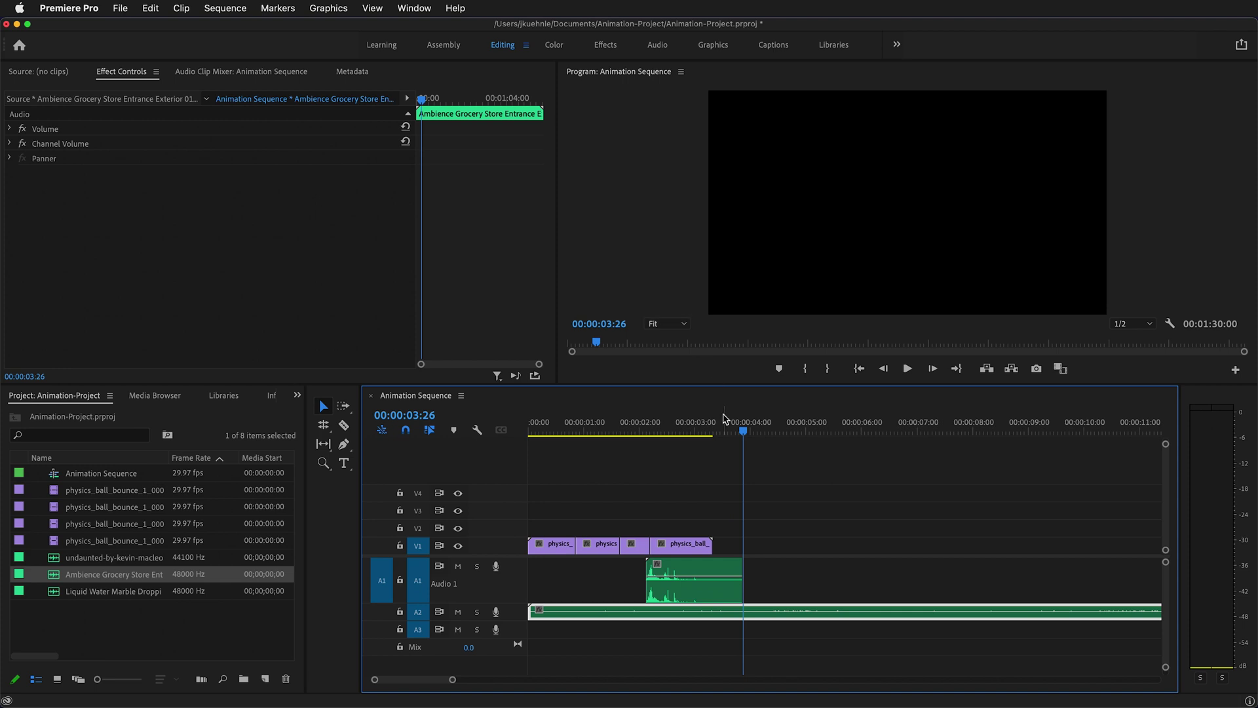
left_click_drag(742, 429, 713, 436)
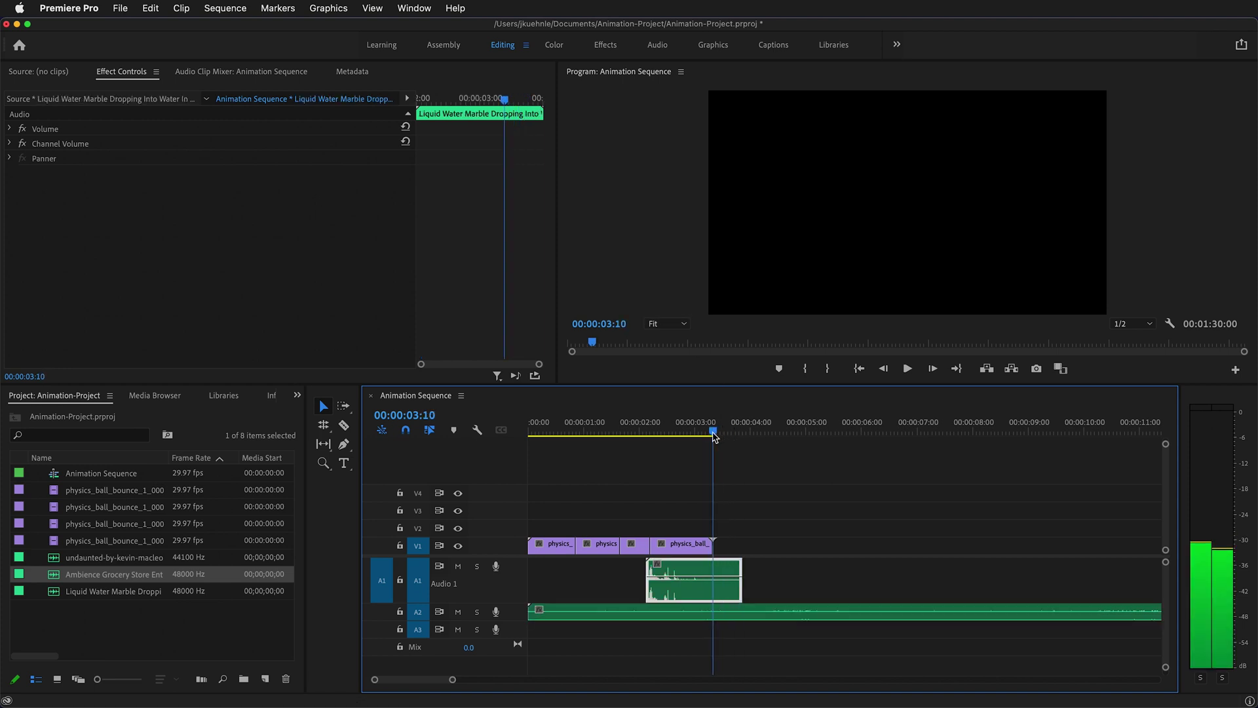
Step: Cut both audio clips at the V1 end (00:00:03:10) and delete their tails
key("c")
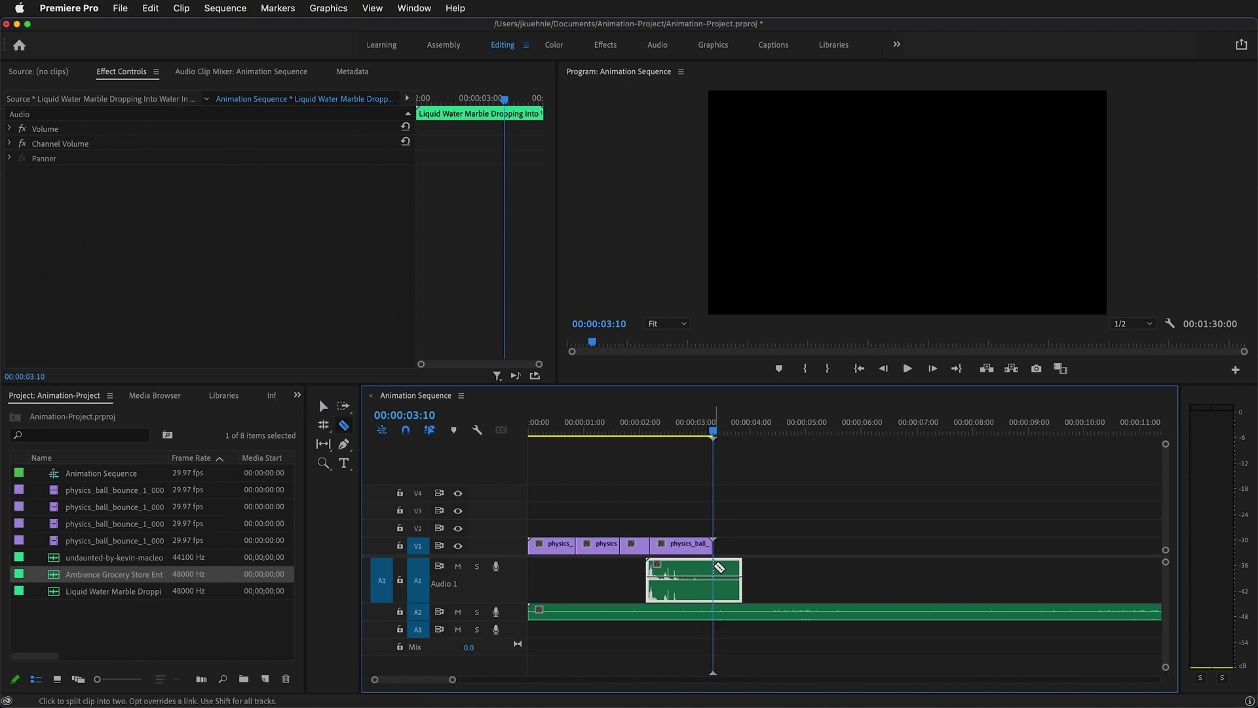
left_click(715, 568)
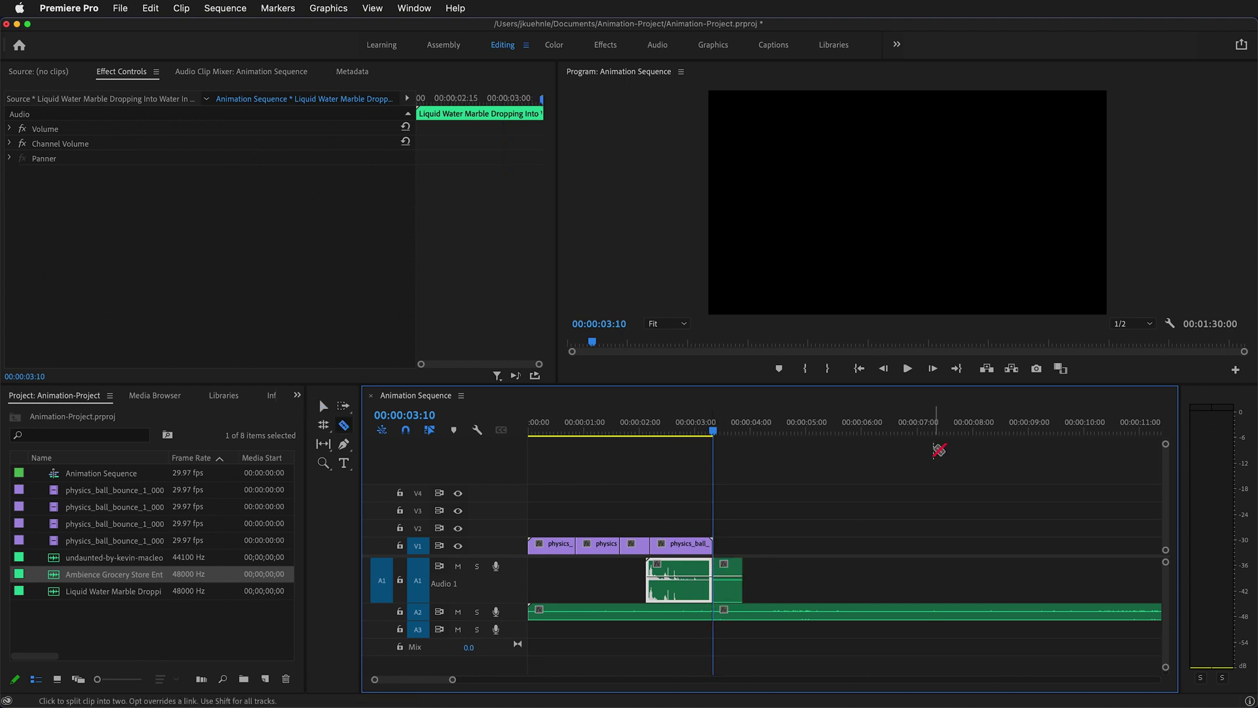
key("v")
left_click_drag(728, 497, 762, 632)
key("Delete")
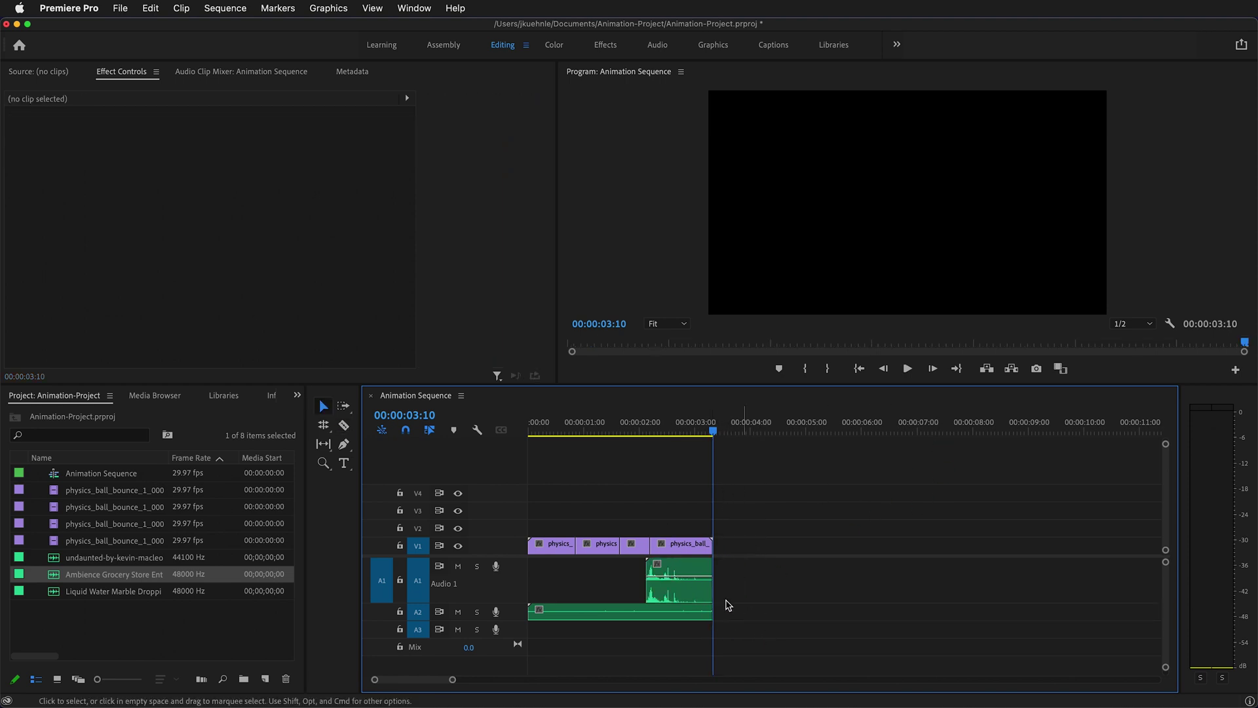
Step: Lower the grocery ambience volume on A2 by about 3.5 dB
left_click(607, 617)
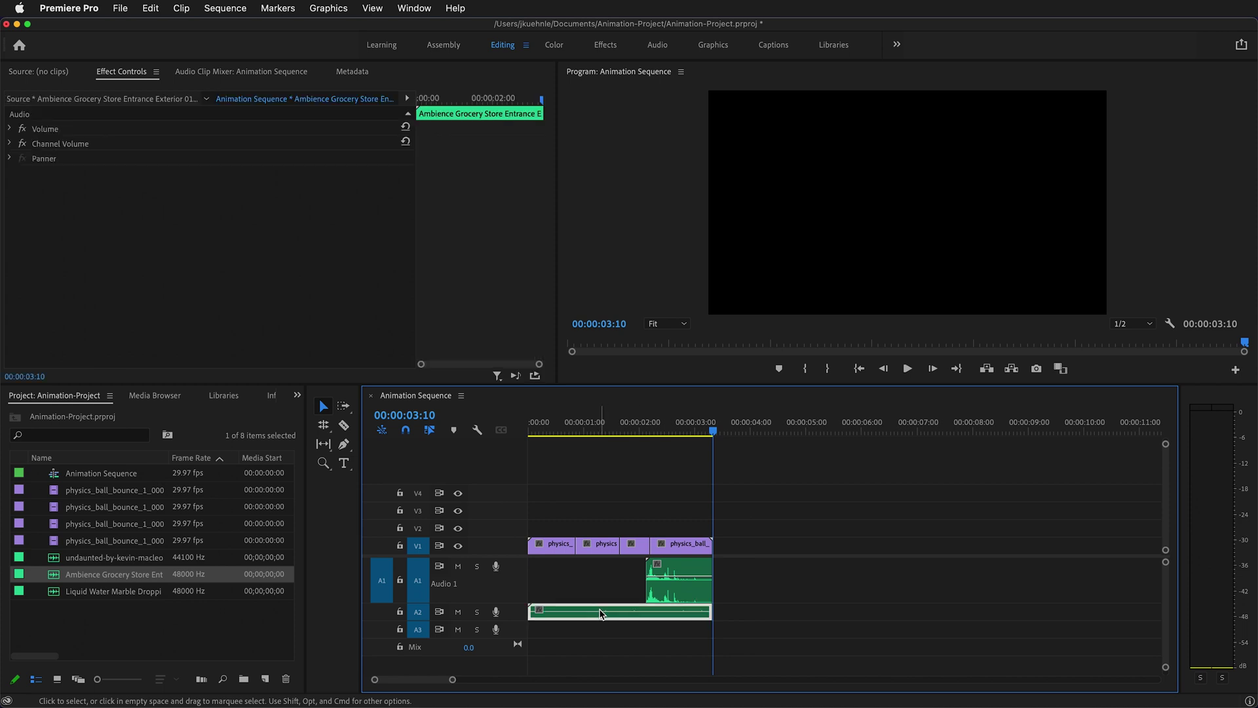
left_click_drag(515, 619, 517, 641)
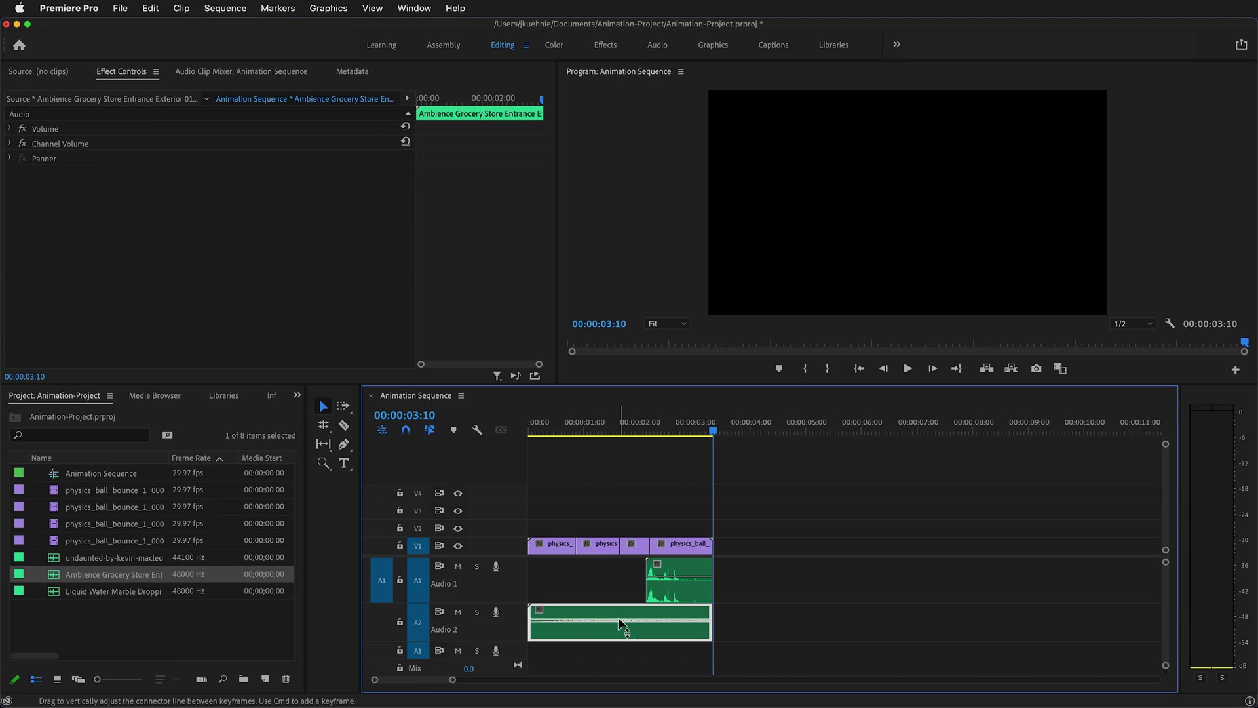
left_click_drag(617, 618, 620, 625)
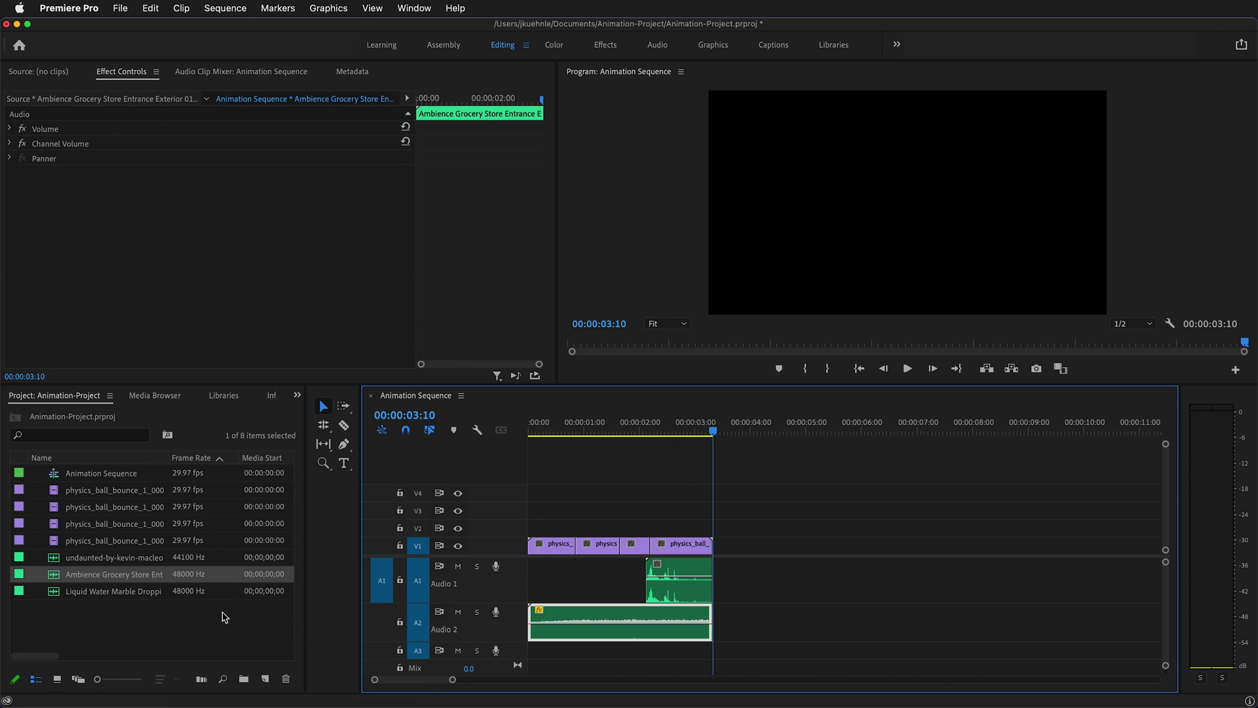
Step: Place the undaunted music clip on A3 and play the sequence from the start
left_click_drag(108, 561, 541, 654)
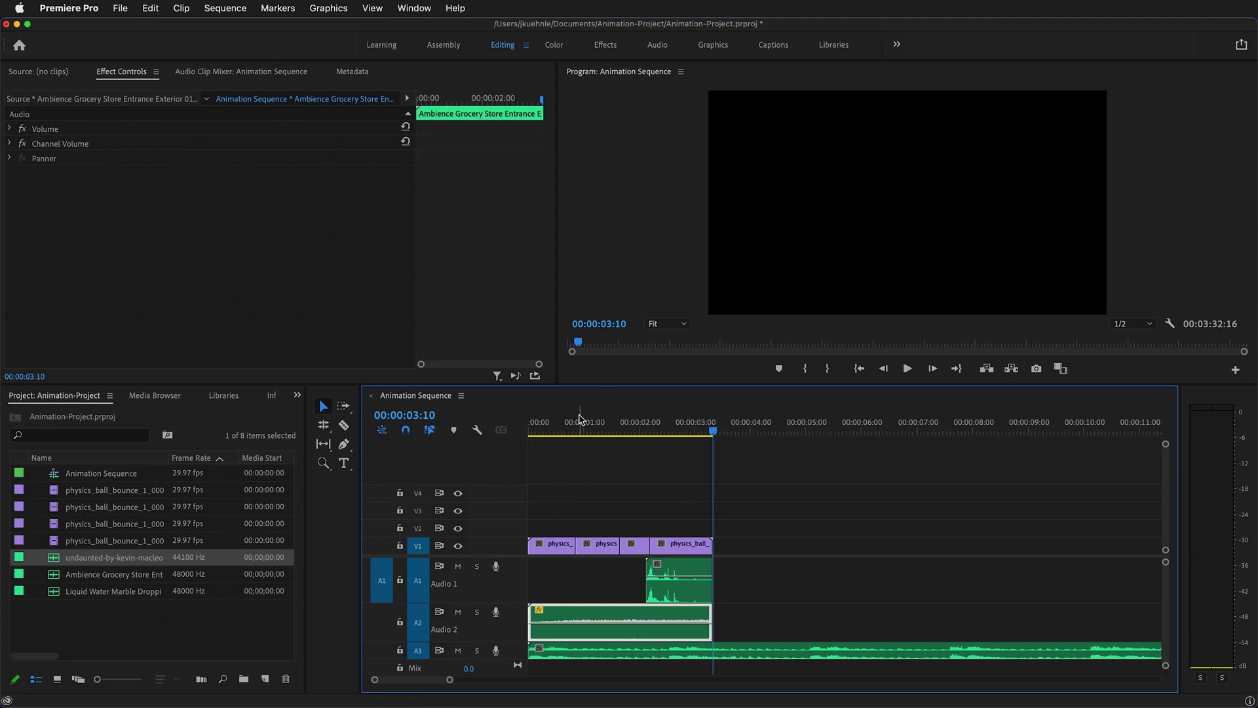
key("Home")
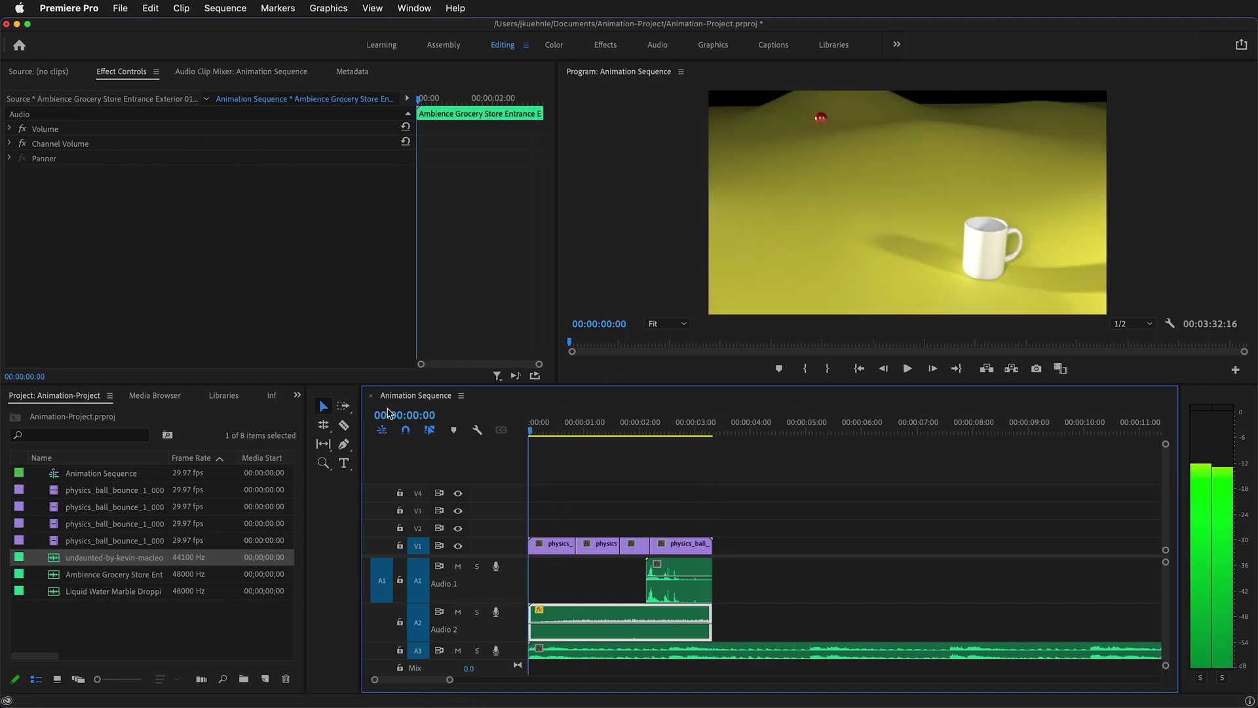
key("space")
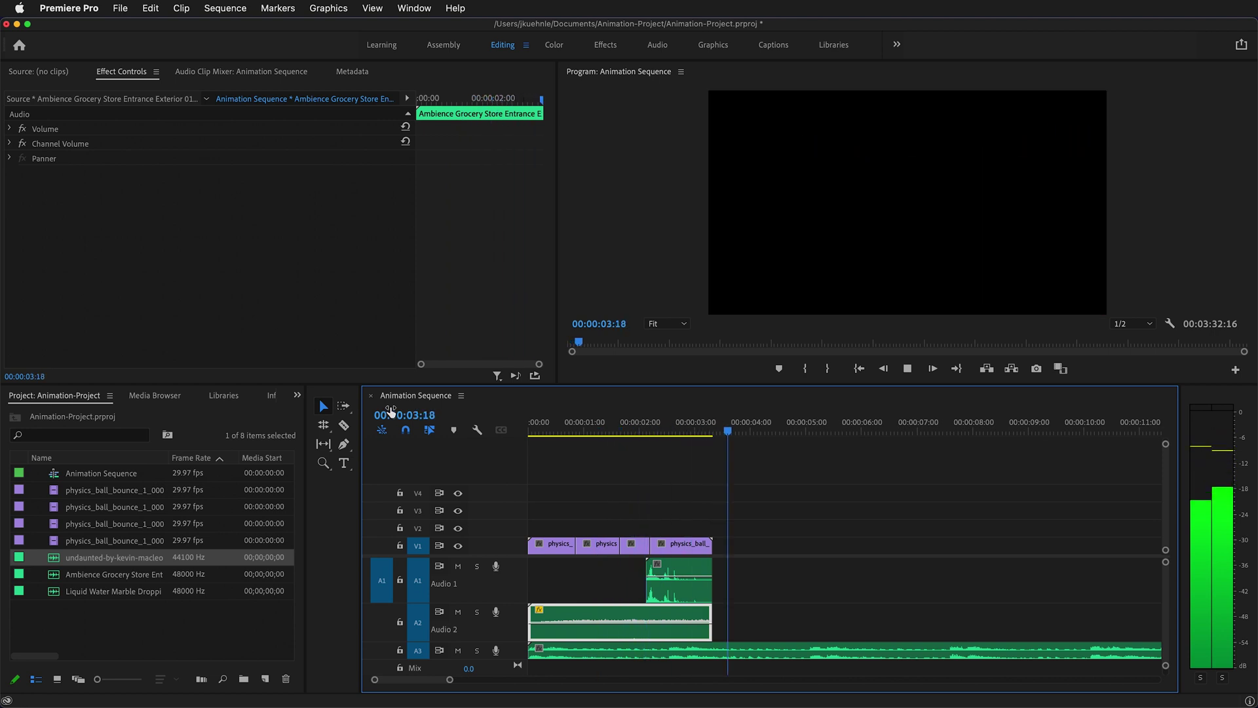
key("space")
key("d")
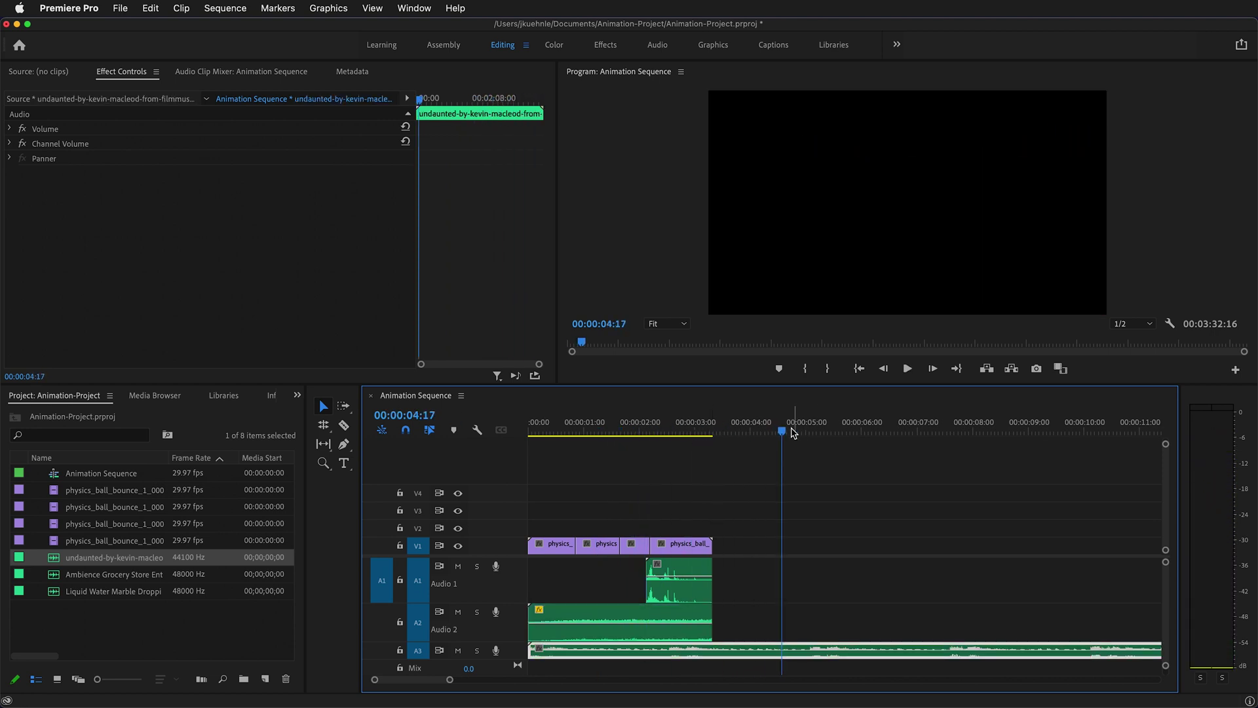
left_click_drag(793, 433, 508, 438)
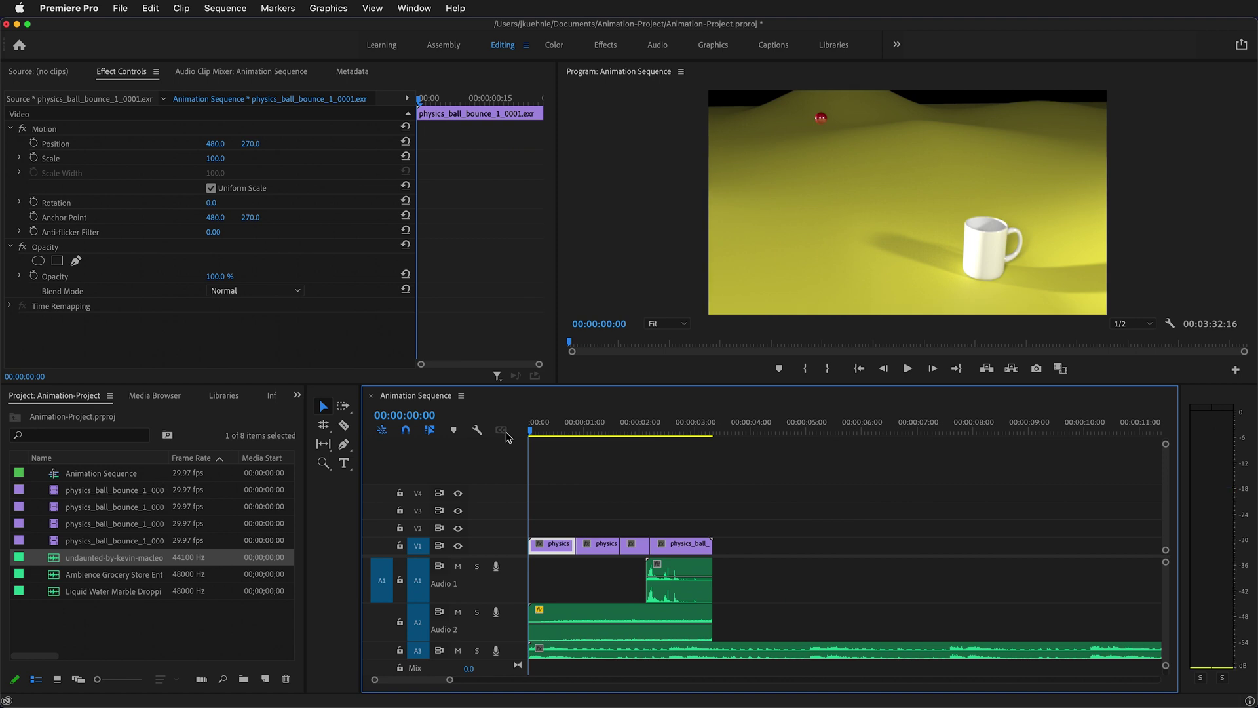
key("space")
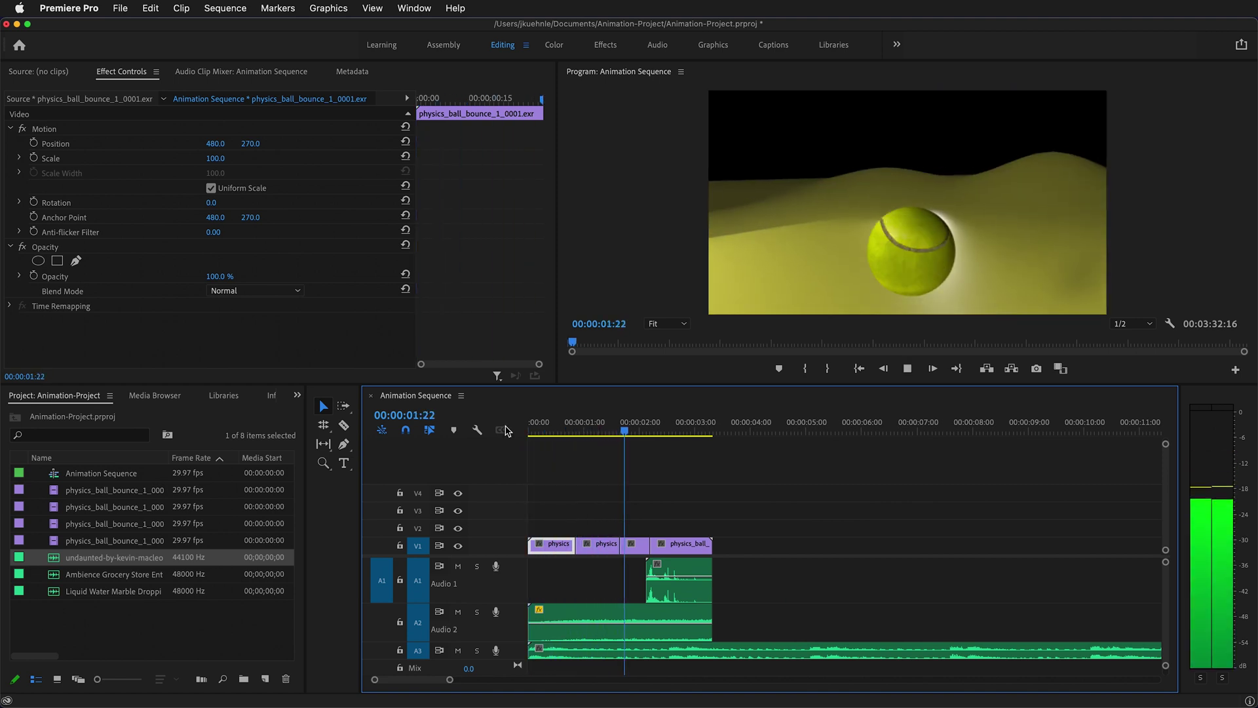
key("space")
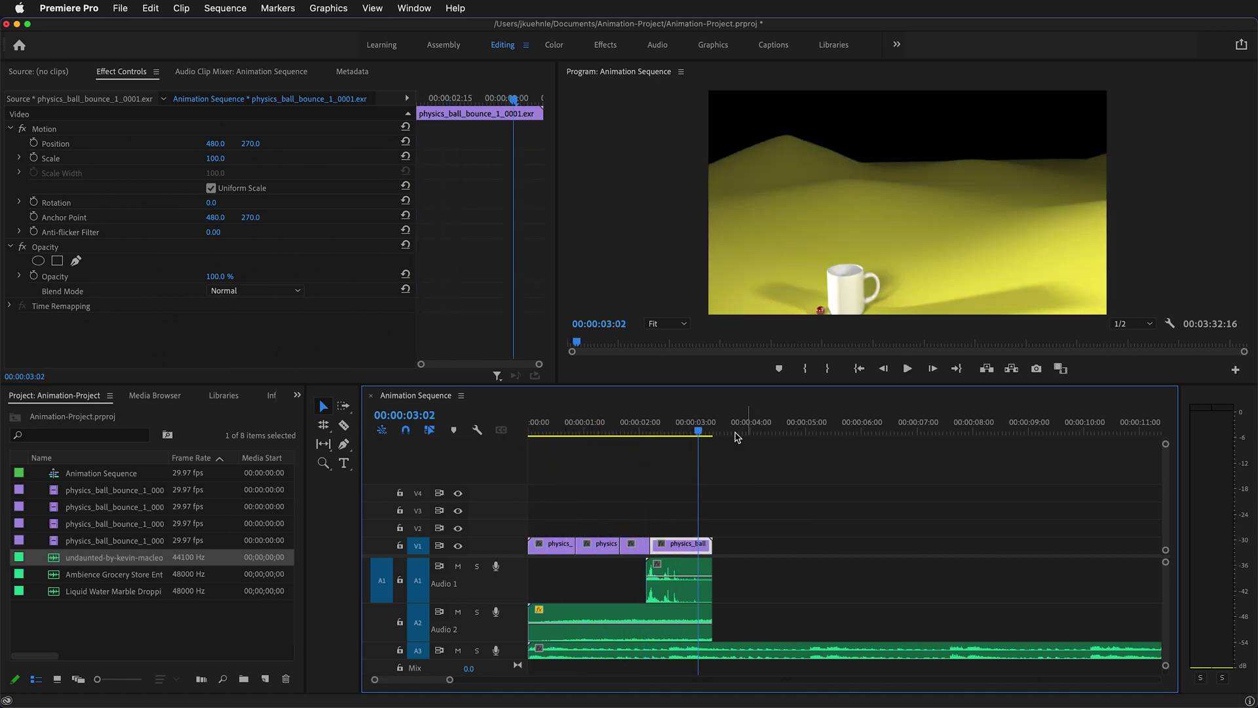
Step: Scrub and replay the sequence to find where the music should end
left_click_drag(737, 437, 648, 488)
key("Home")
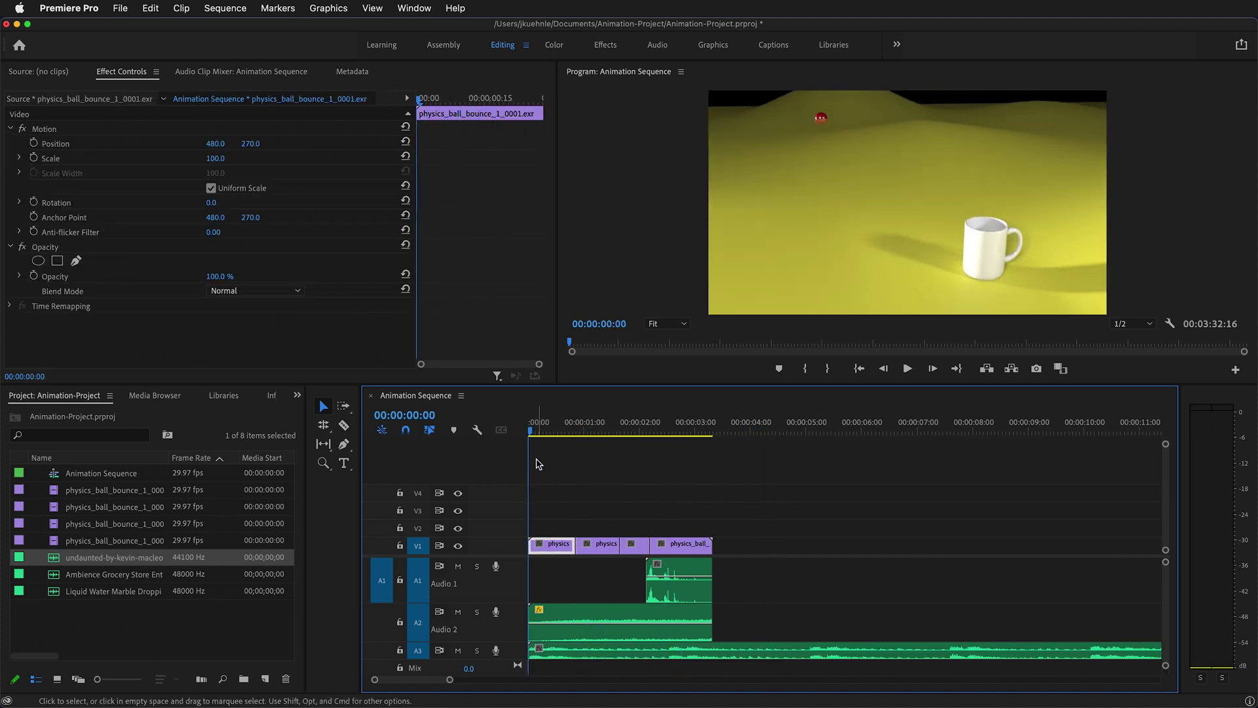
key("space")
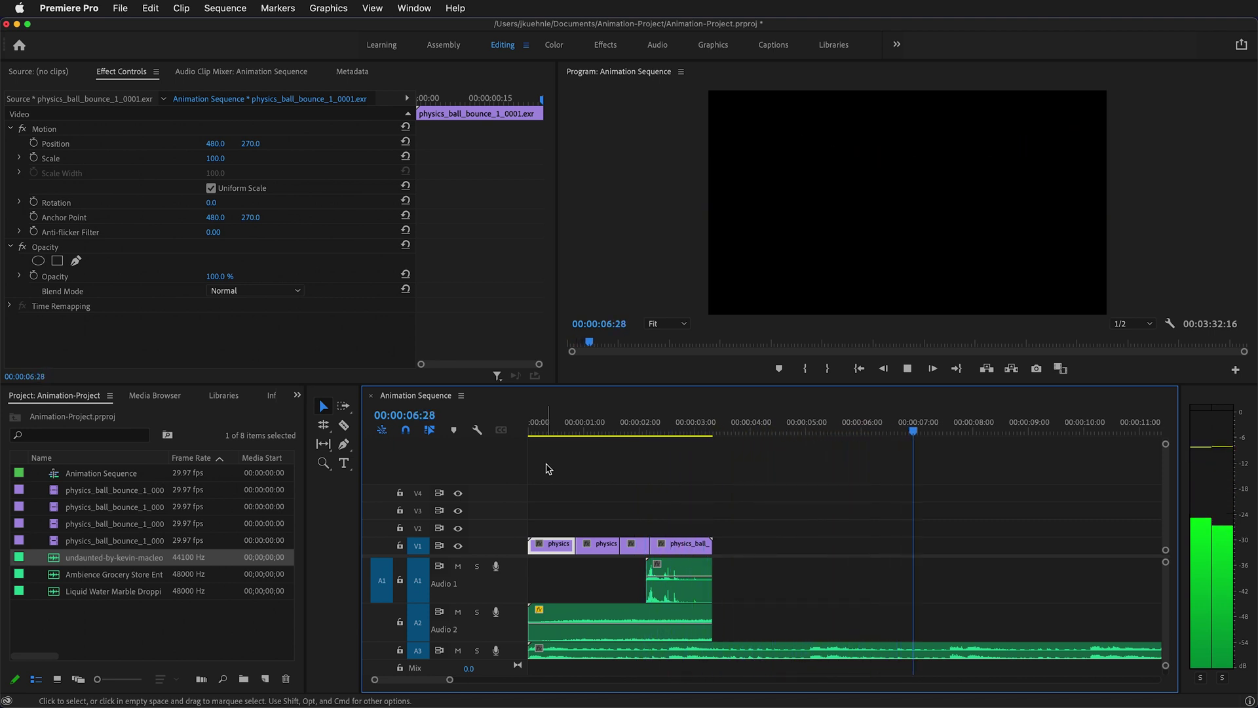
key("space")
key("d")
Step: Split the A3 music at 00:00:07:17 and delete the part after the cut
key("c")
left_click(952, 652)
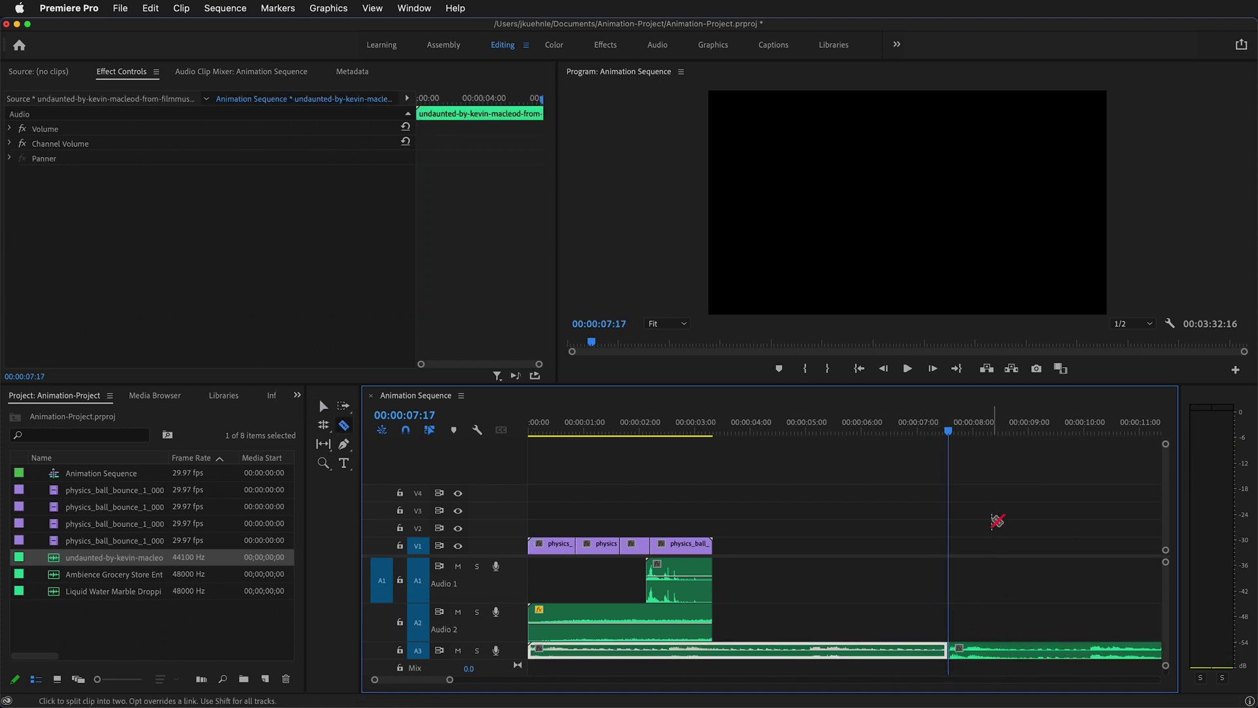
key("v")
left_click(1008, 653)
key("Delete")
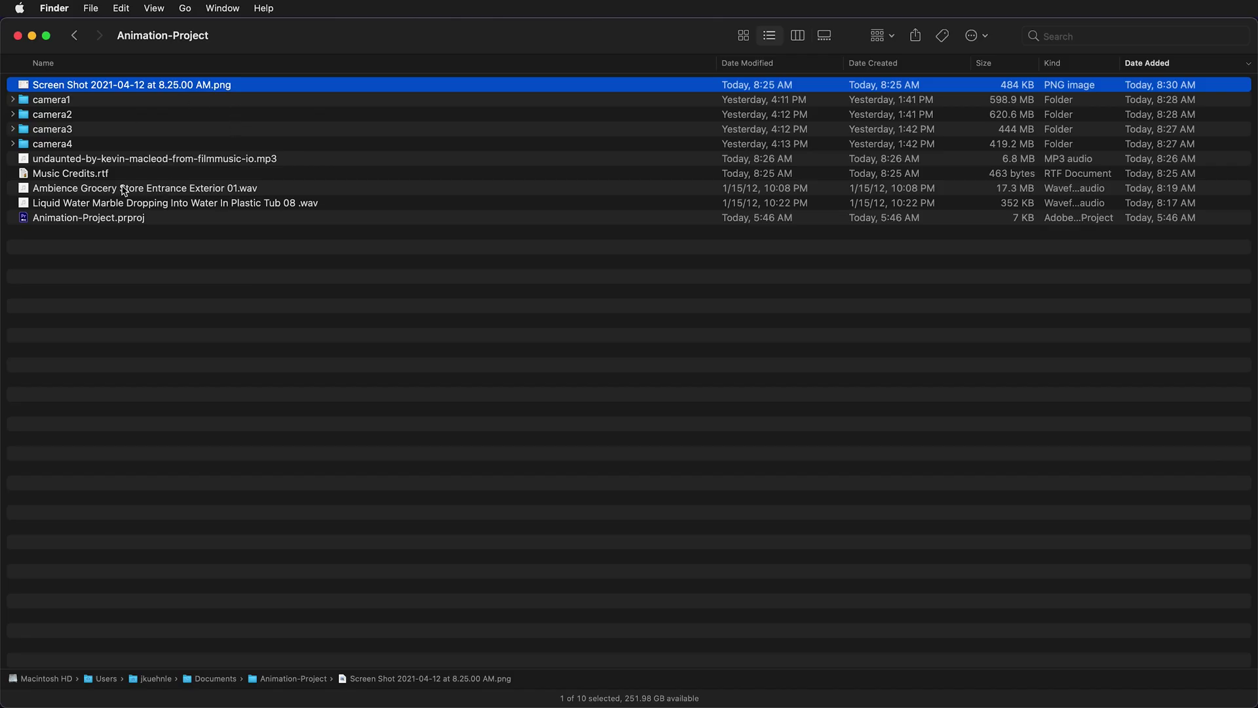
Step: Open Music Credits.rtf in TextEdit and select both lines of song and license links
left_click(69, 176)
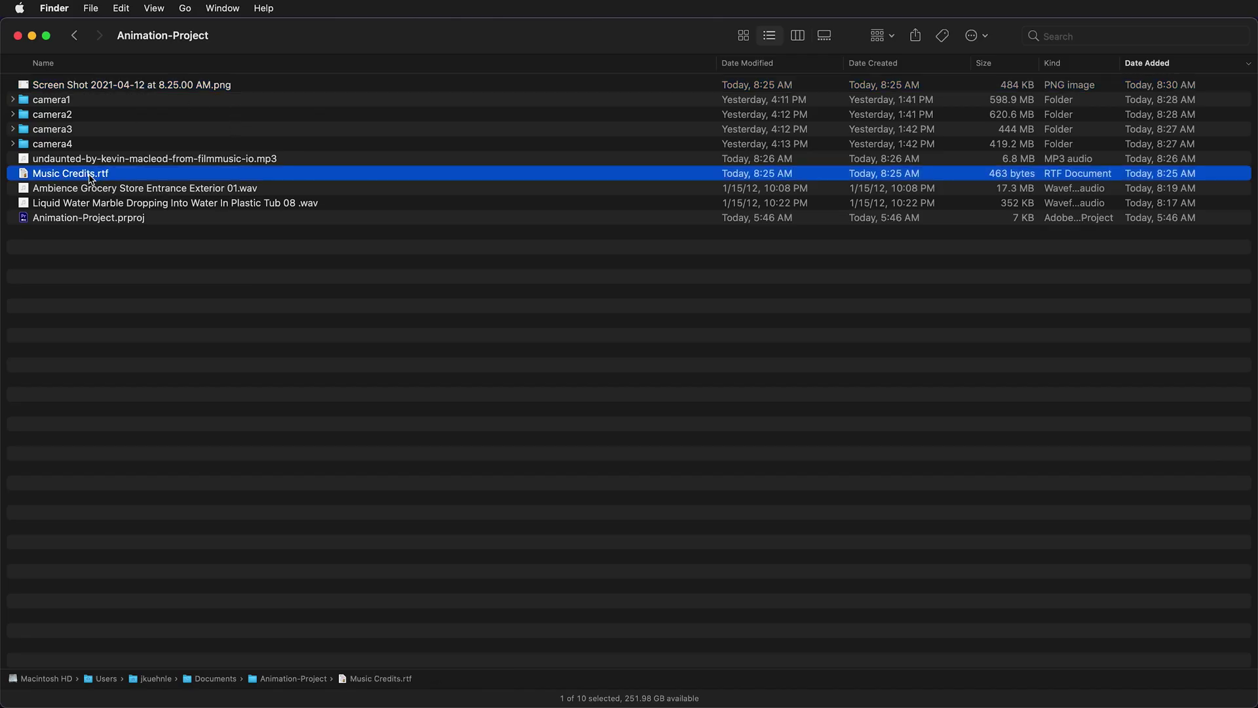
double_click(71, 175)
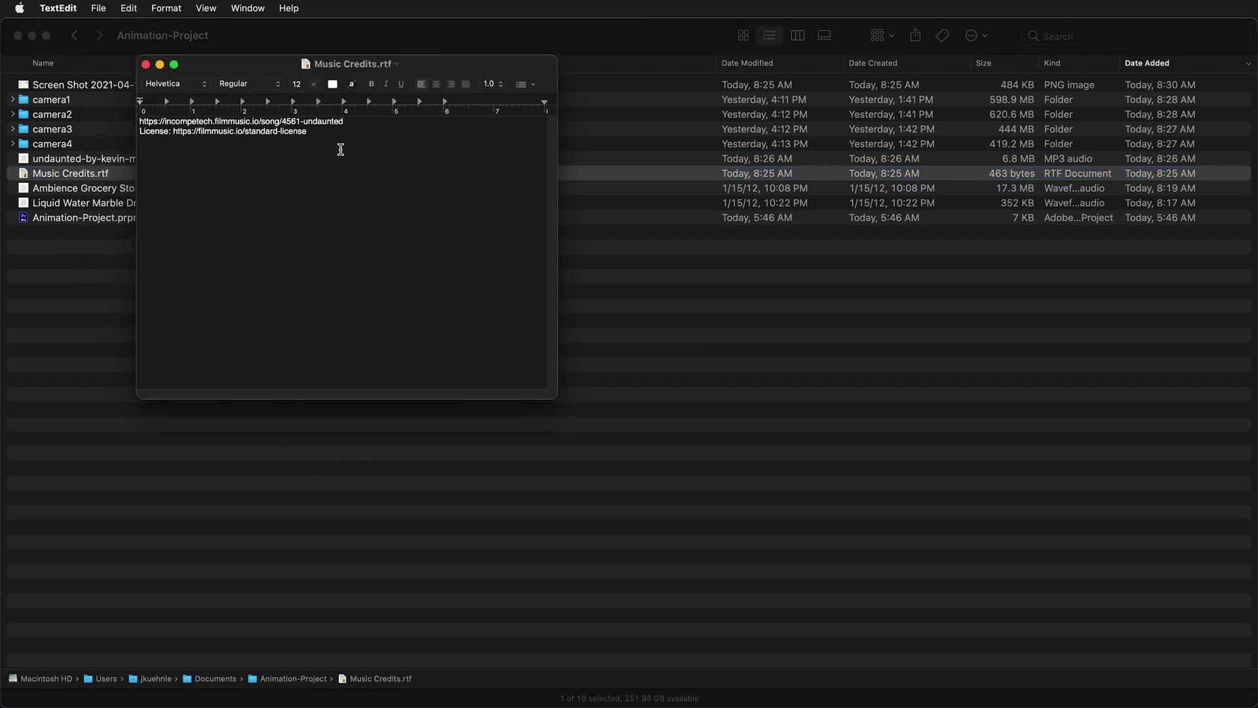
left_click_drag(226, 138, 85, 119)
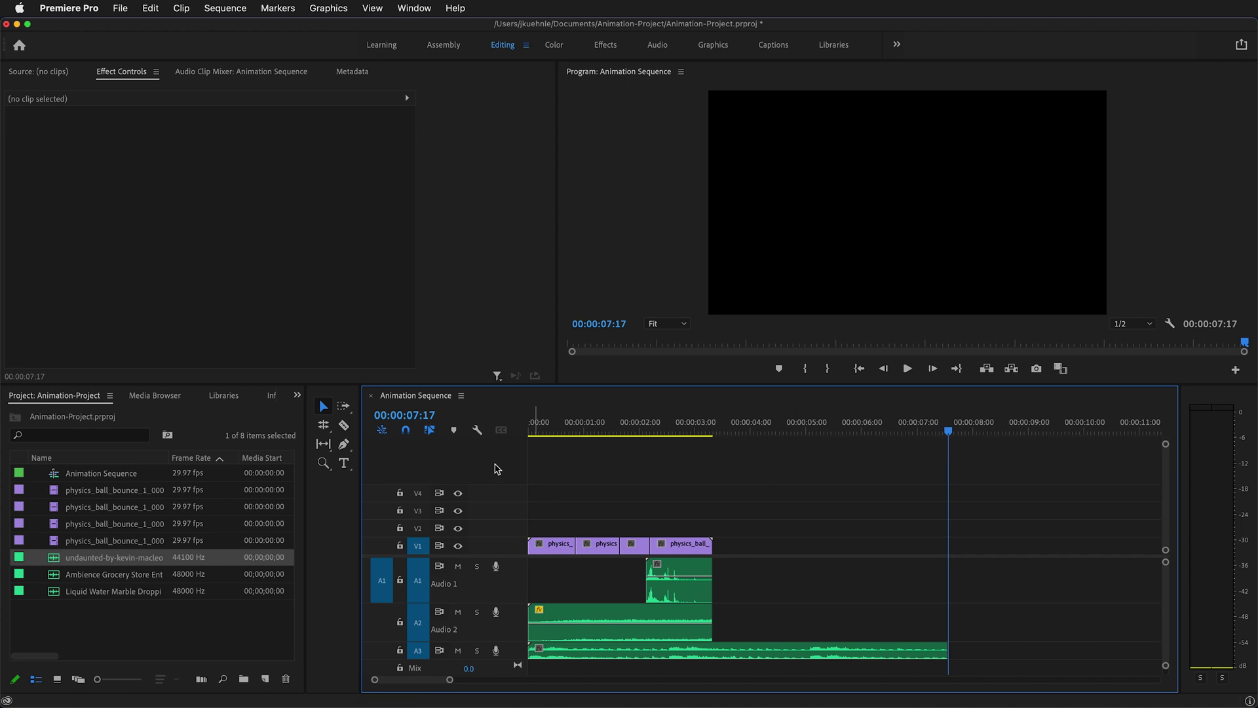
Step: Paste the music credits as a text box in the frame, shrink it and centre it
left_click(344, 463)
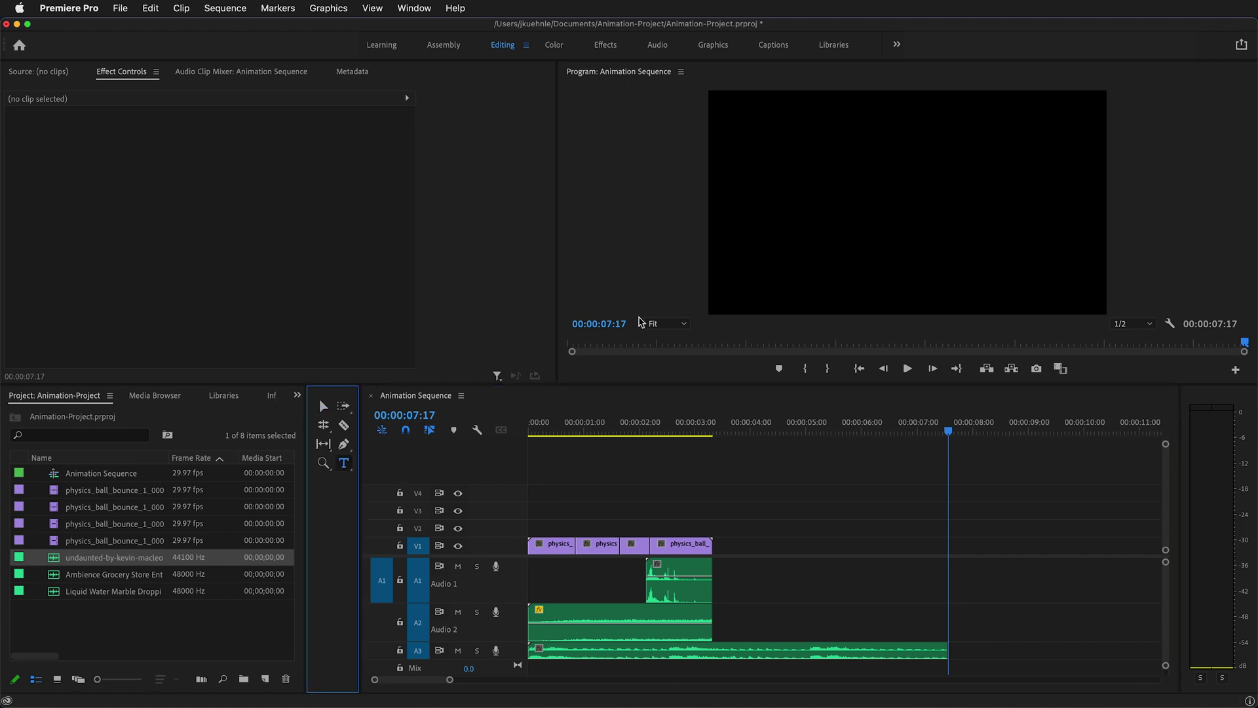
left_click(777, 200)
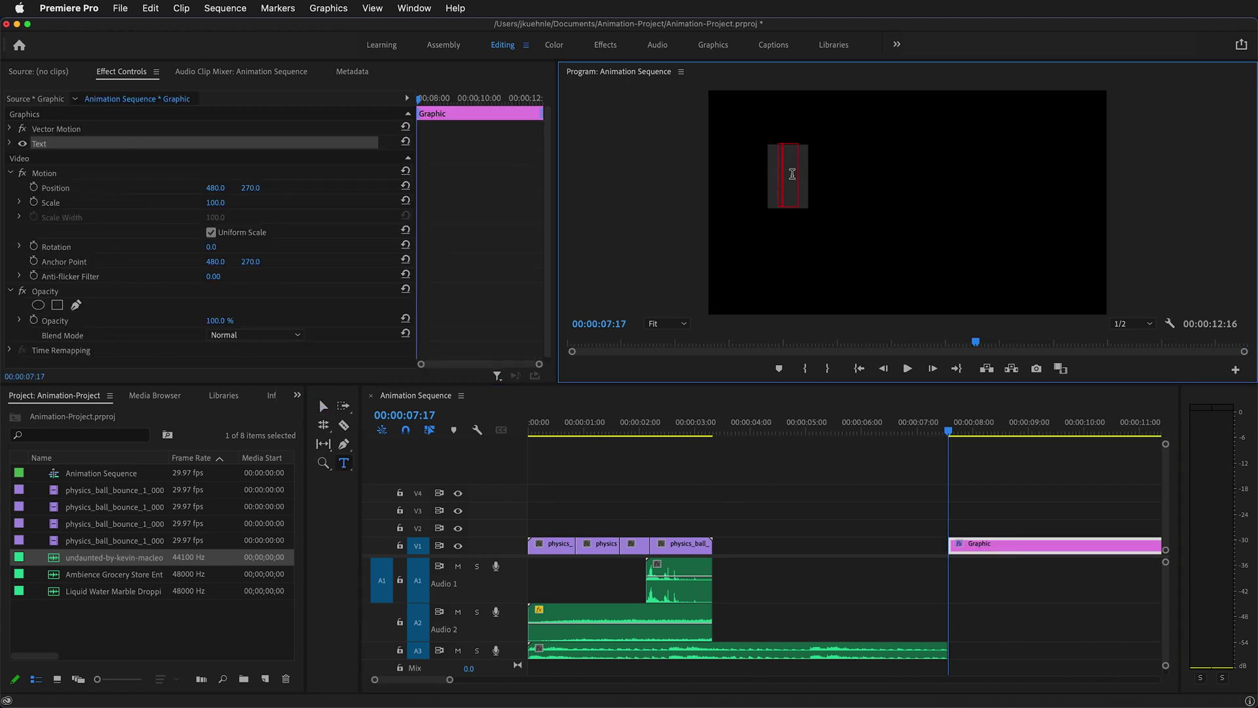
key("super+v")
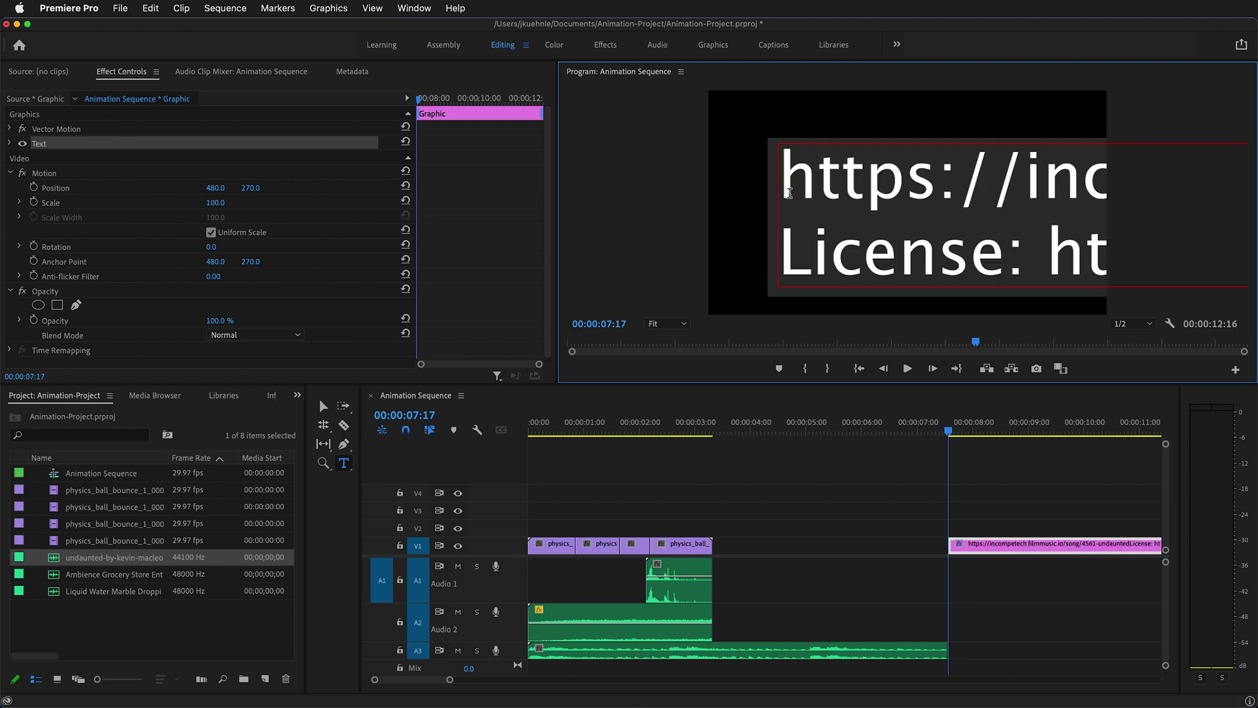
left_click(874, 204)
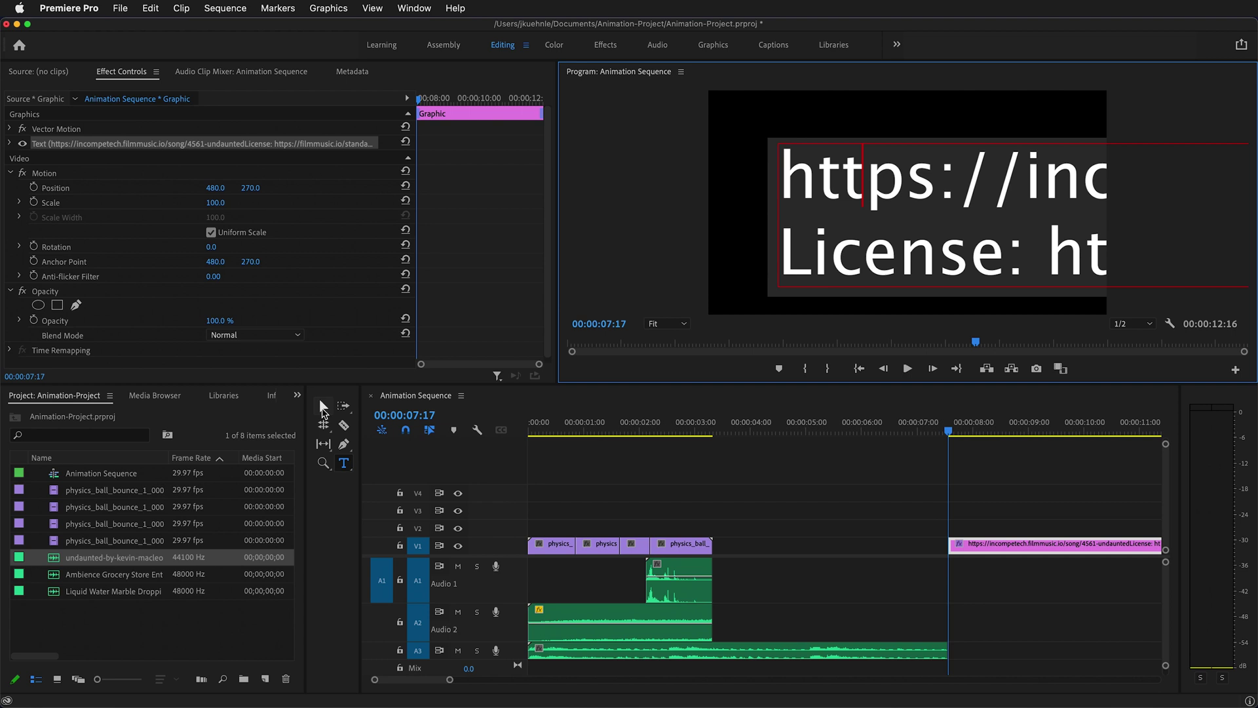
left_click(323, 406)
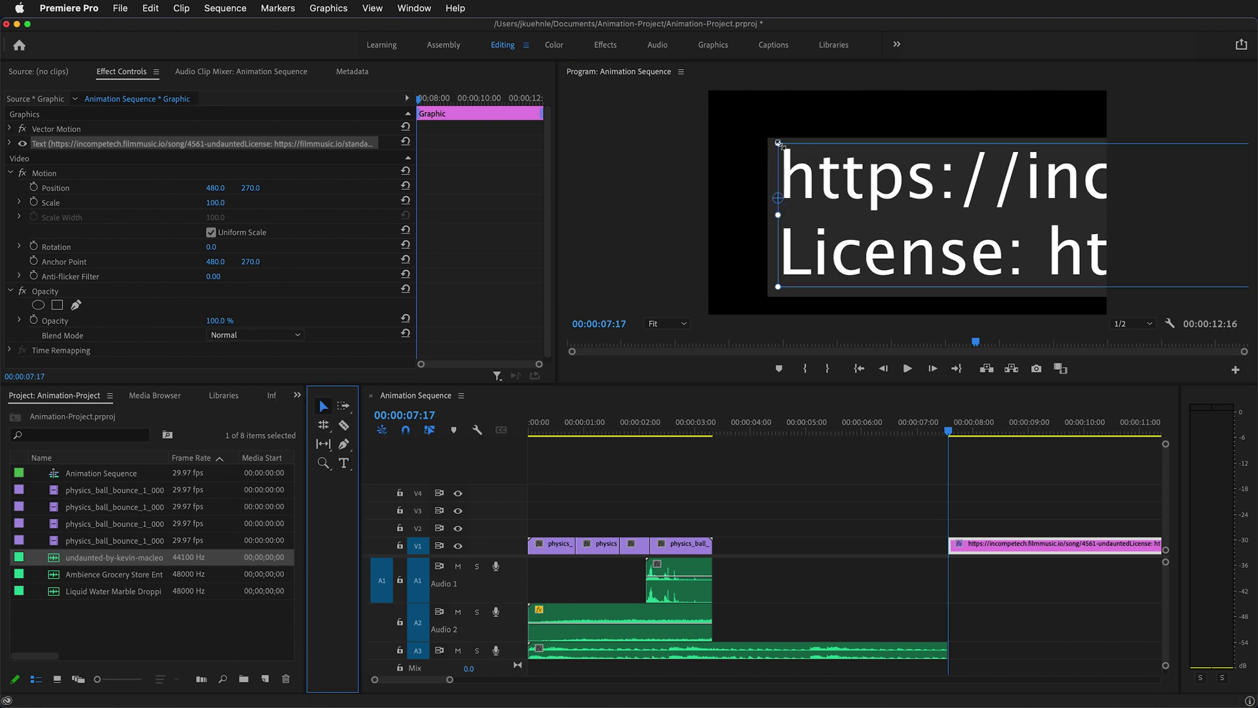
left_click_drag(780, 143, 1044, 261)
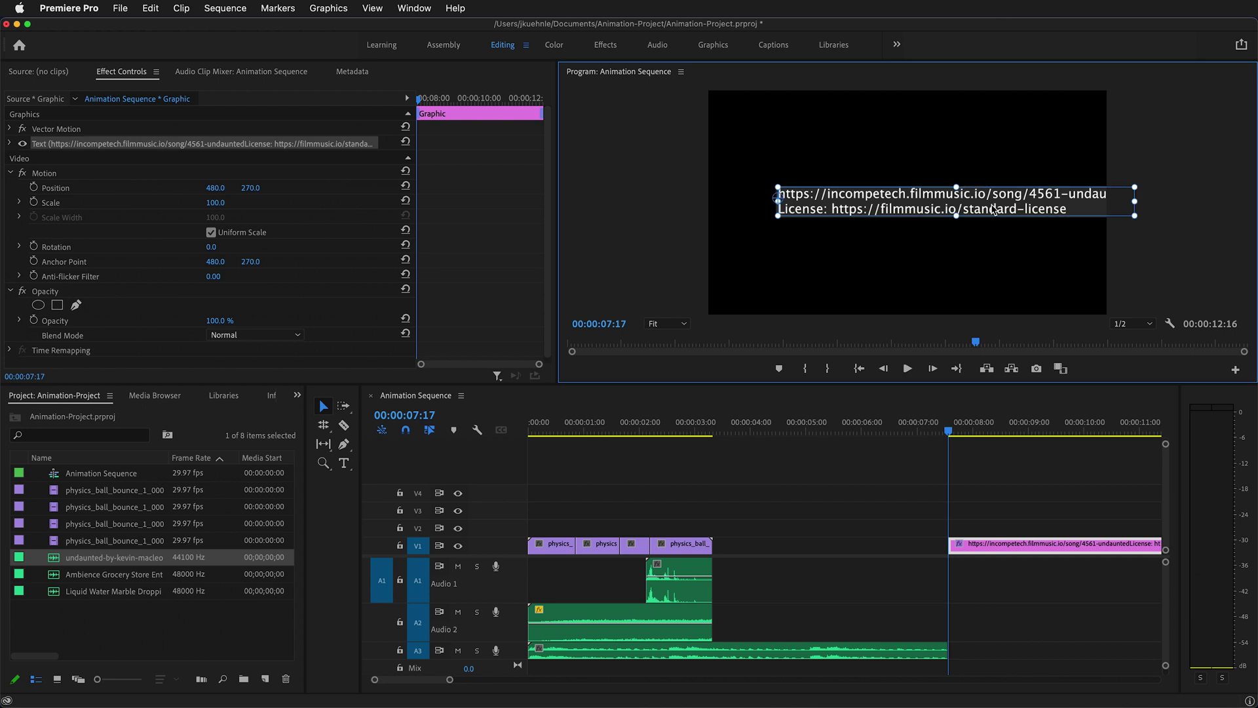
left_click_drag(993, 209, 950, 206)
Step: Move the credits graphic clip on V1 right after the ball-bounce clips and preview it
left_click(1039, 545)
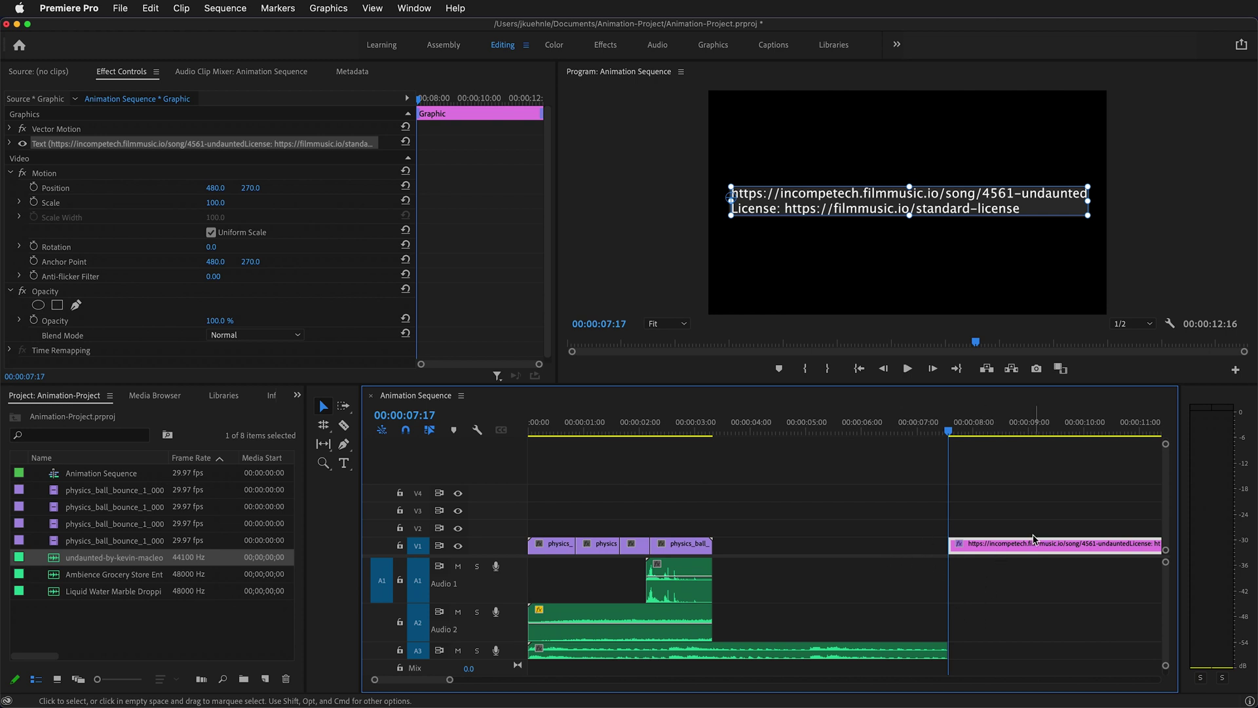
left_click_drag(1037, 548, 805, 548)
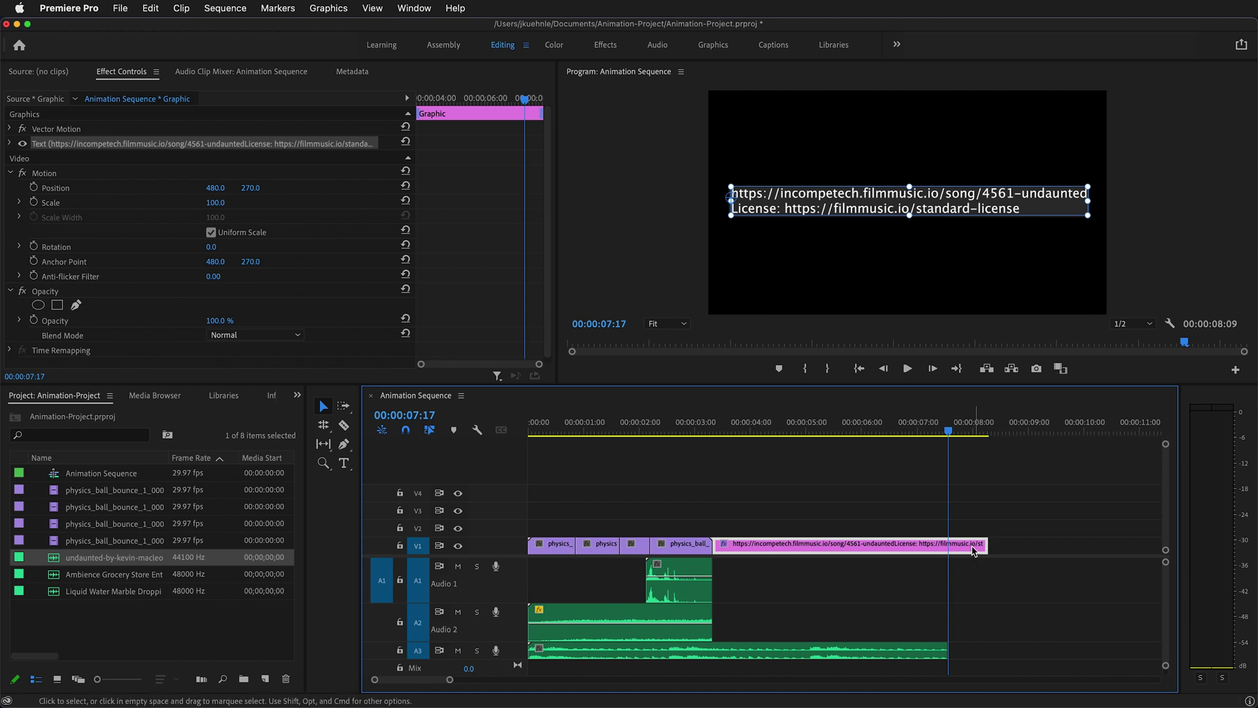
left_click_drag(948, 432, 1005, 435)
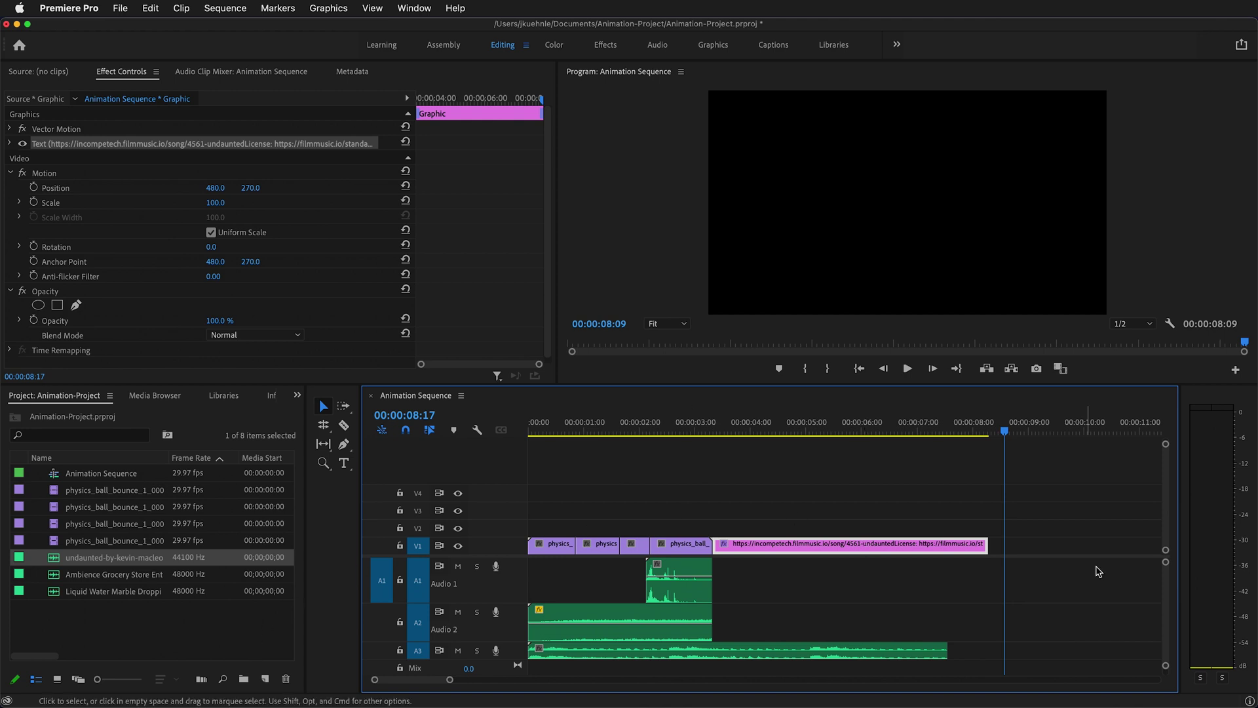
Step: Create a Black Video item and place it on V1 after the credits clip
right_click(151, 638)
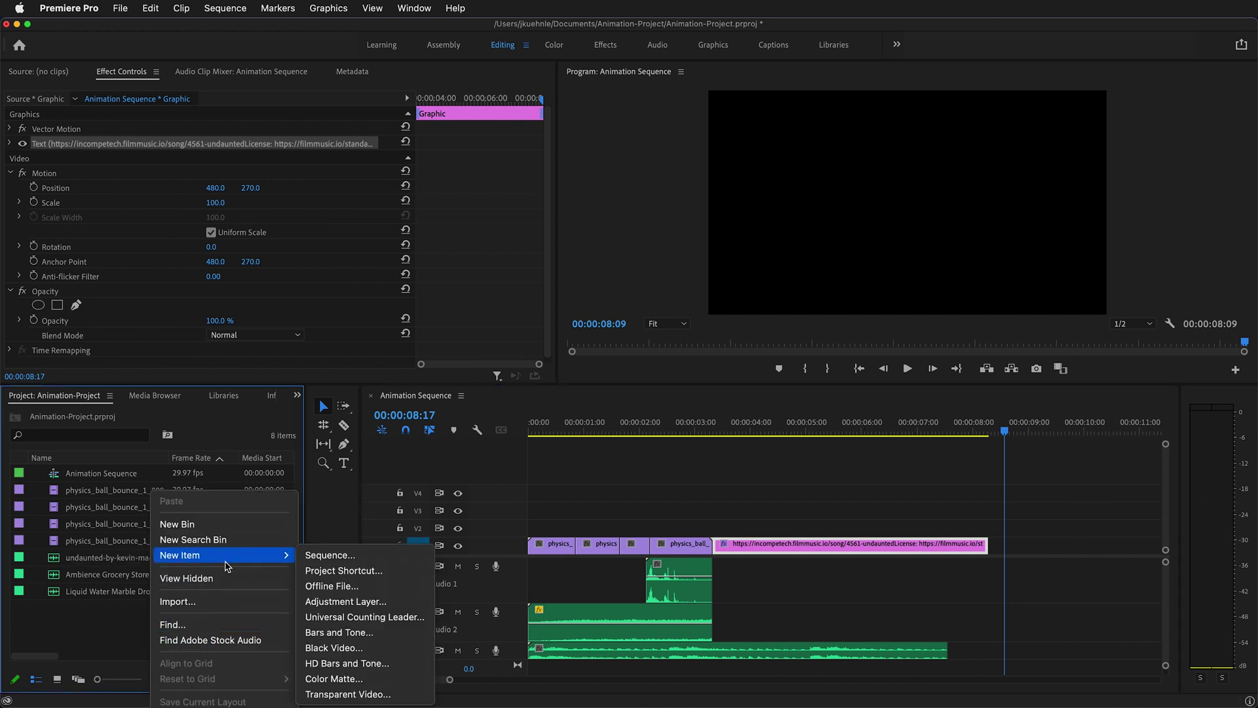
mouse_move(262, 557)
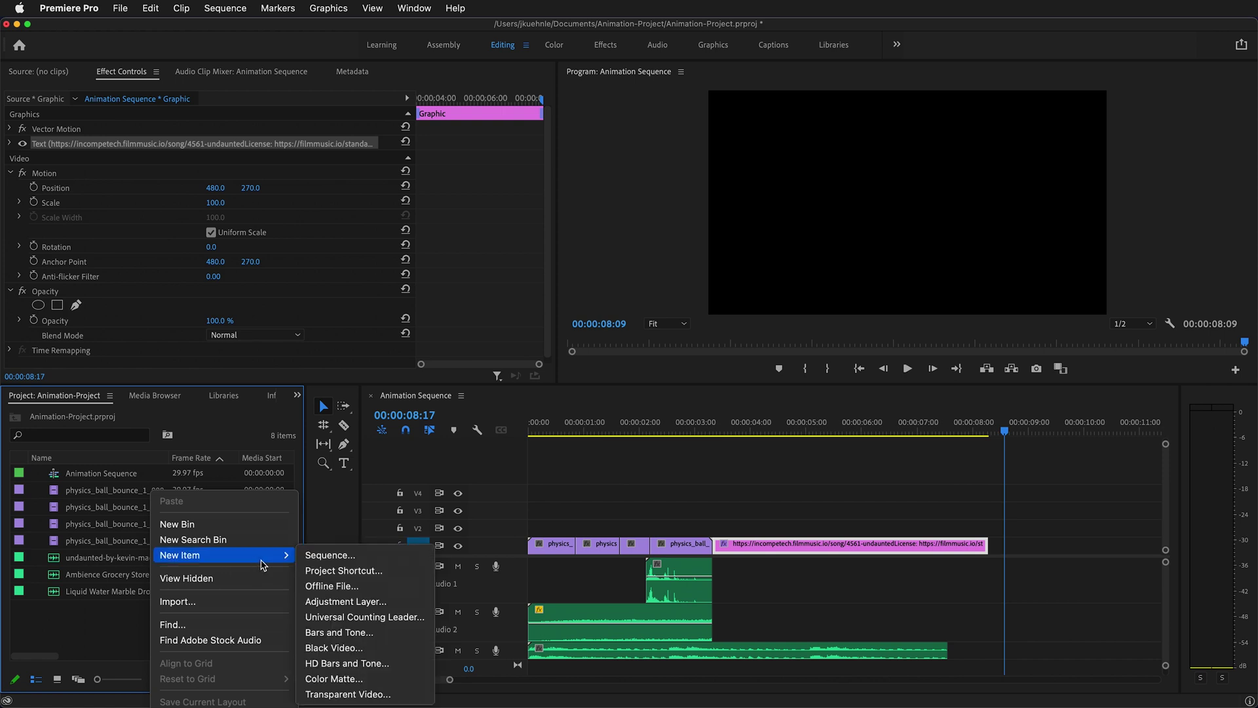
left_click(369, 646)
left_click(715, 421)
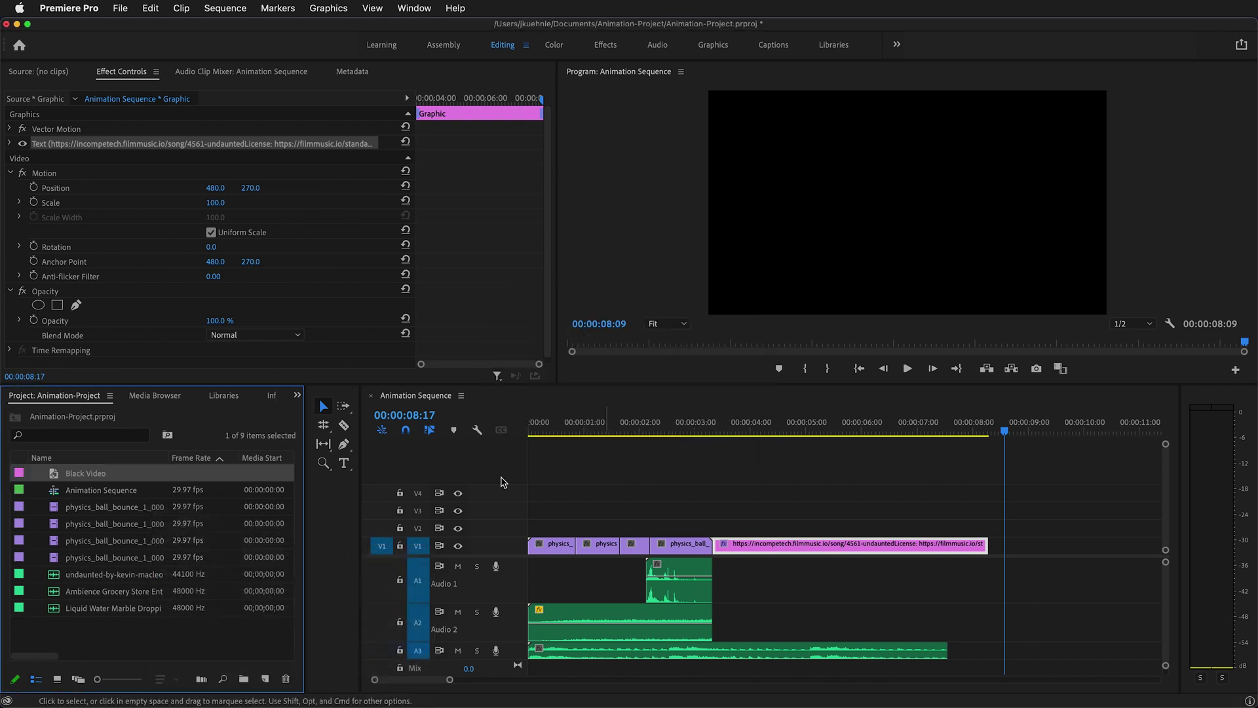
left_click_drag(63, 480, 995, 553)
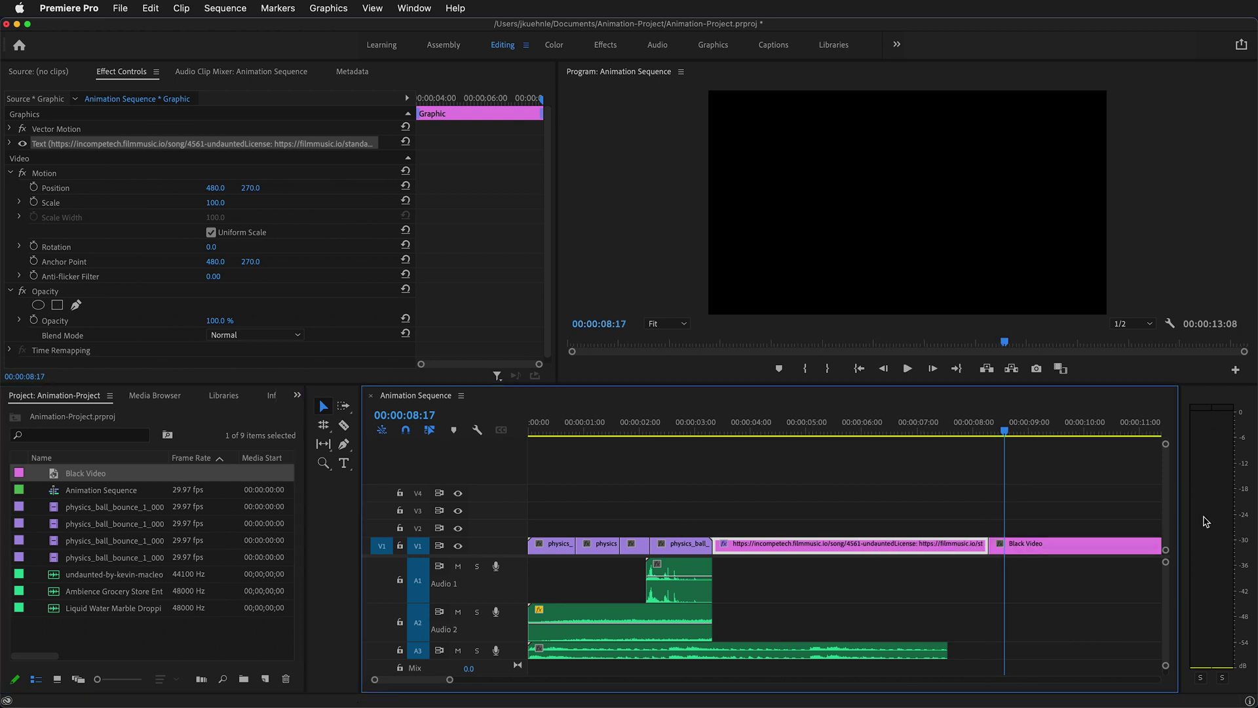
left_click(940, 652)
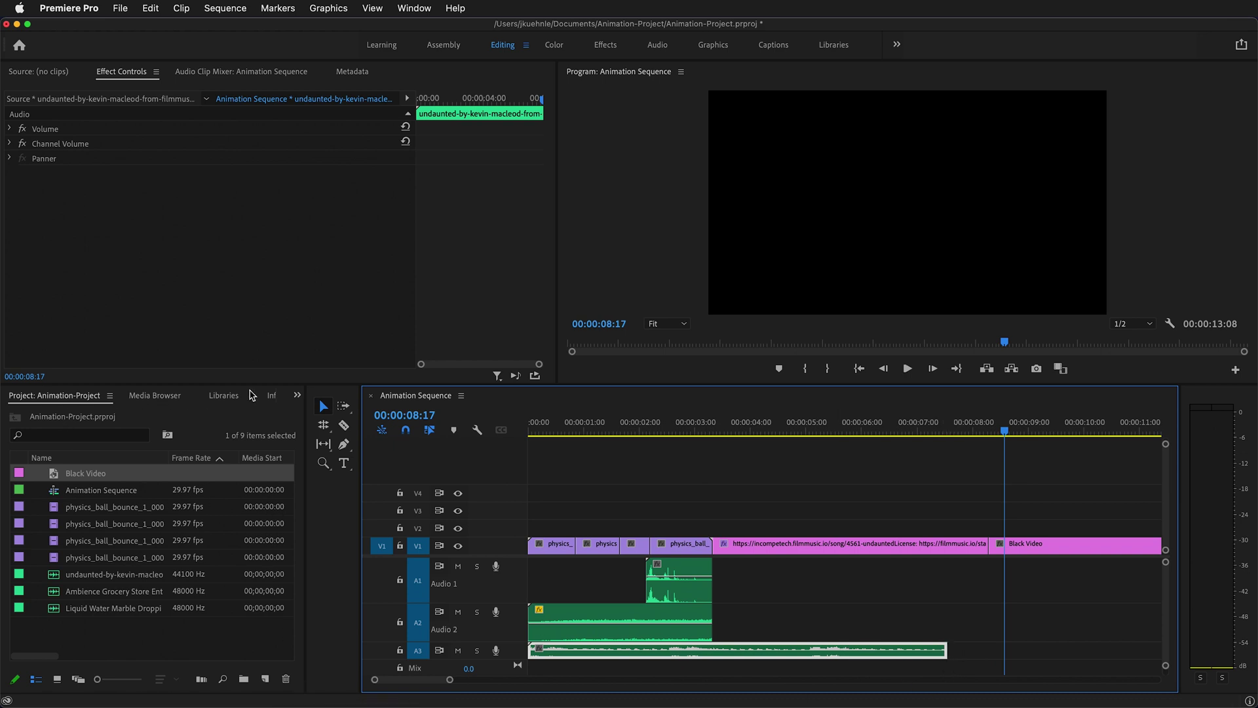
Step: Apply the Exponential Fade audio transition to the end of the music on A3
left_click(297, 397)
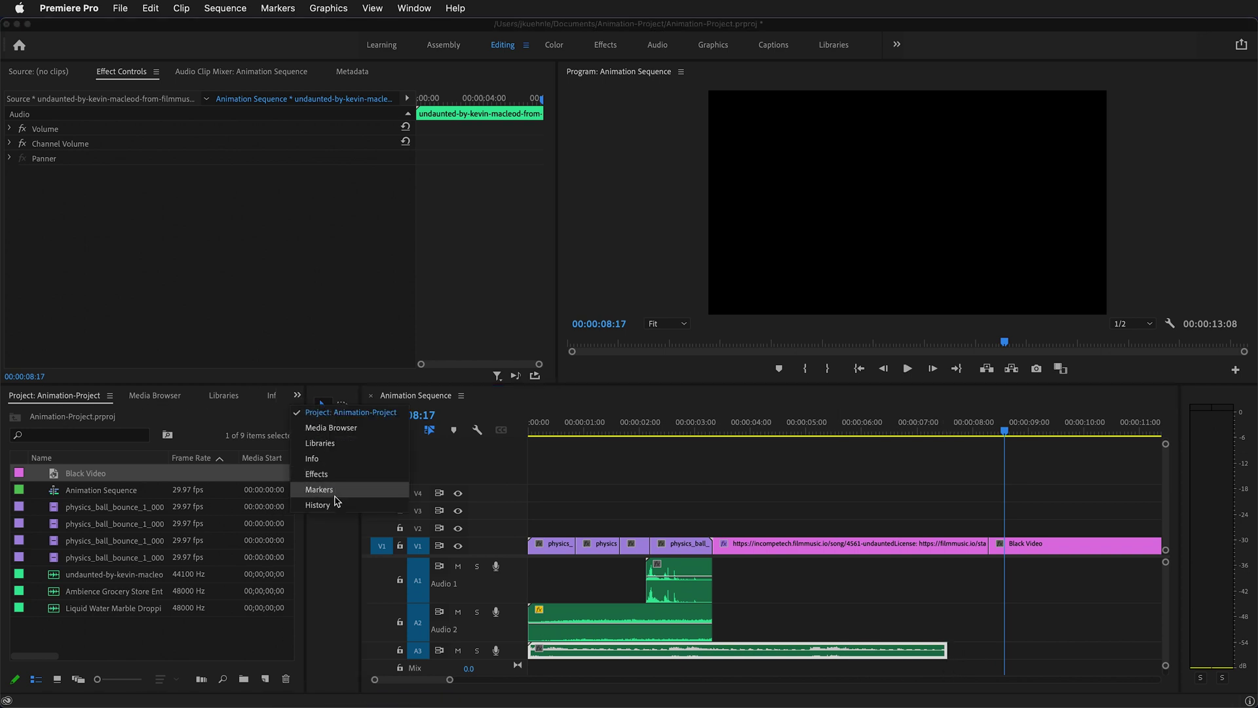
left_click(328, 477)
left_click(124, 414)
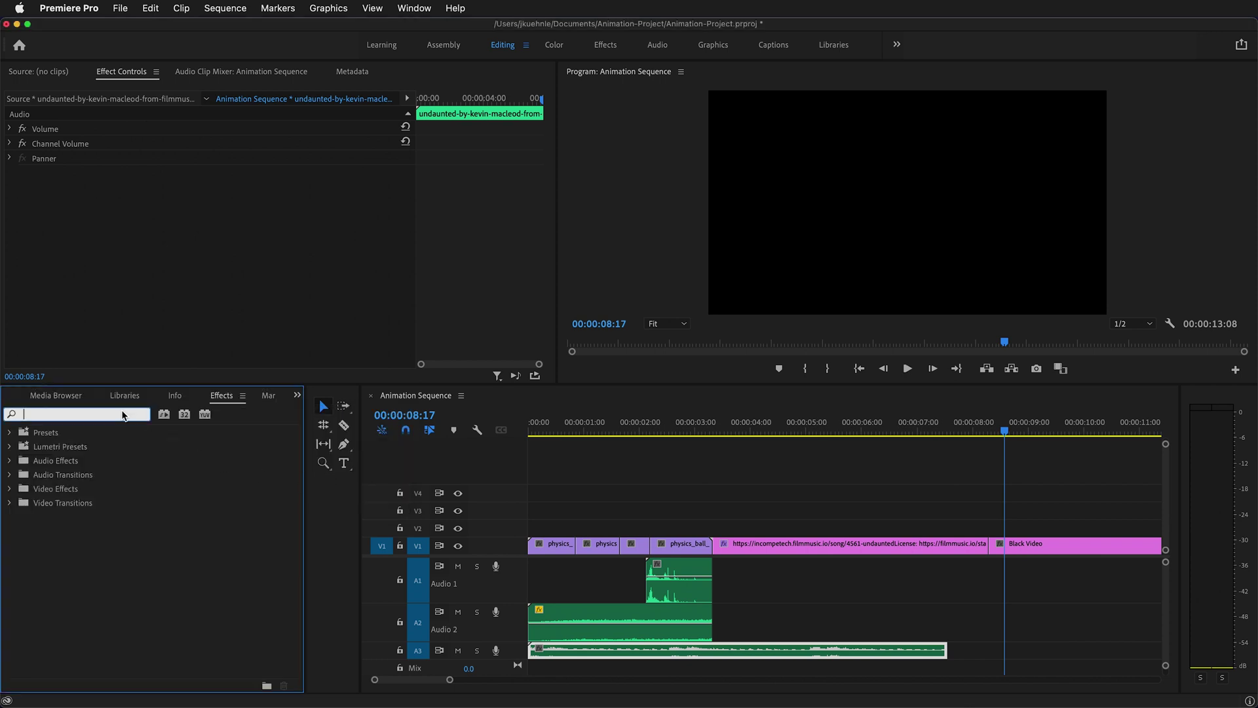
type("fade")
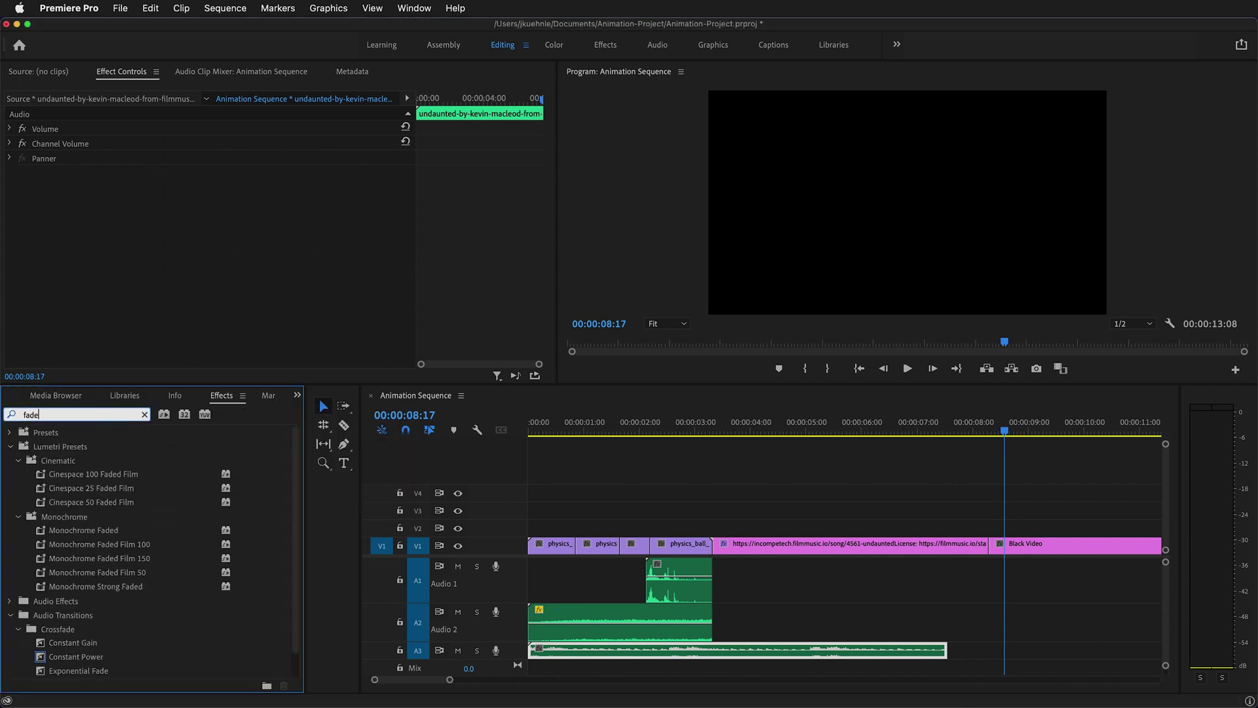
left_click_drag(63, 673, 938, 653)
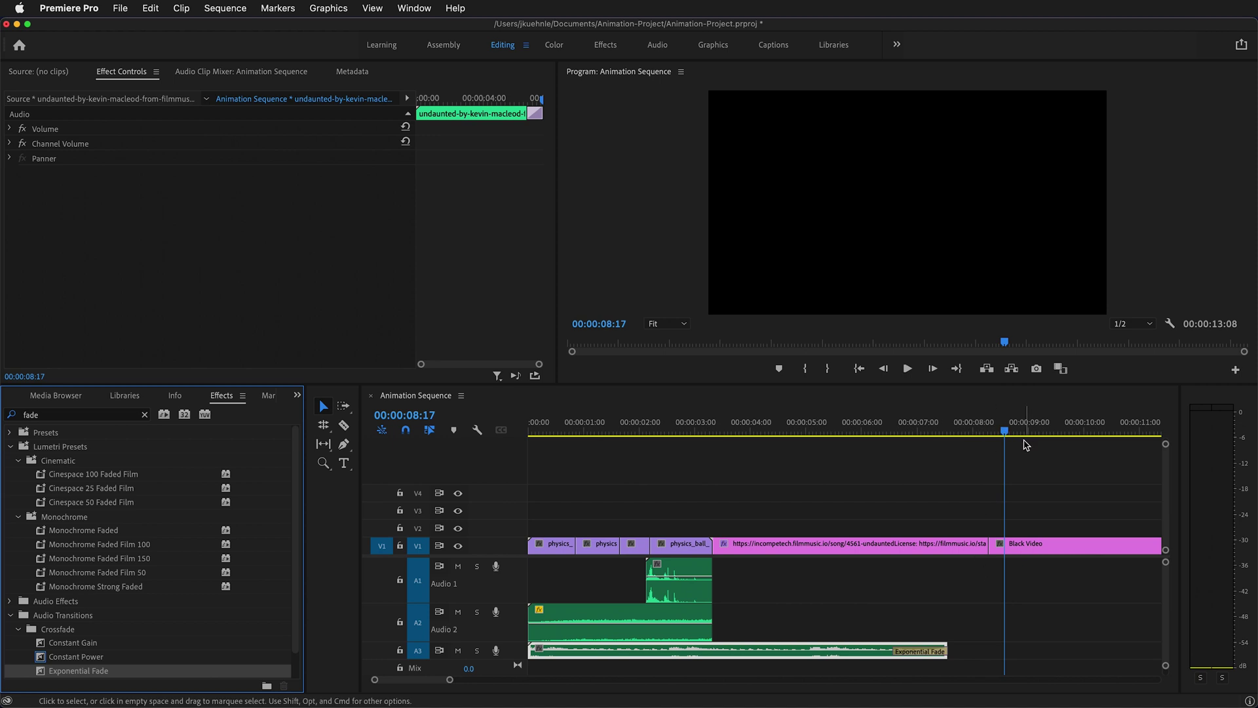
Step: Play the sequence from the start to check the music fade-out
left_click(375, 456)
key("Home")
key("space")
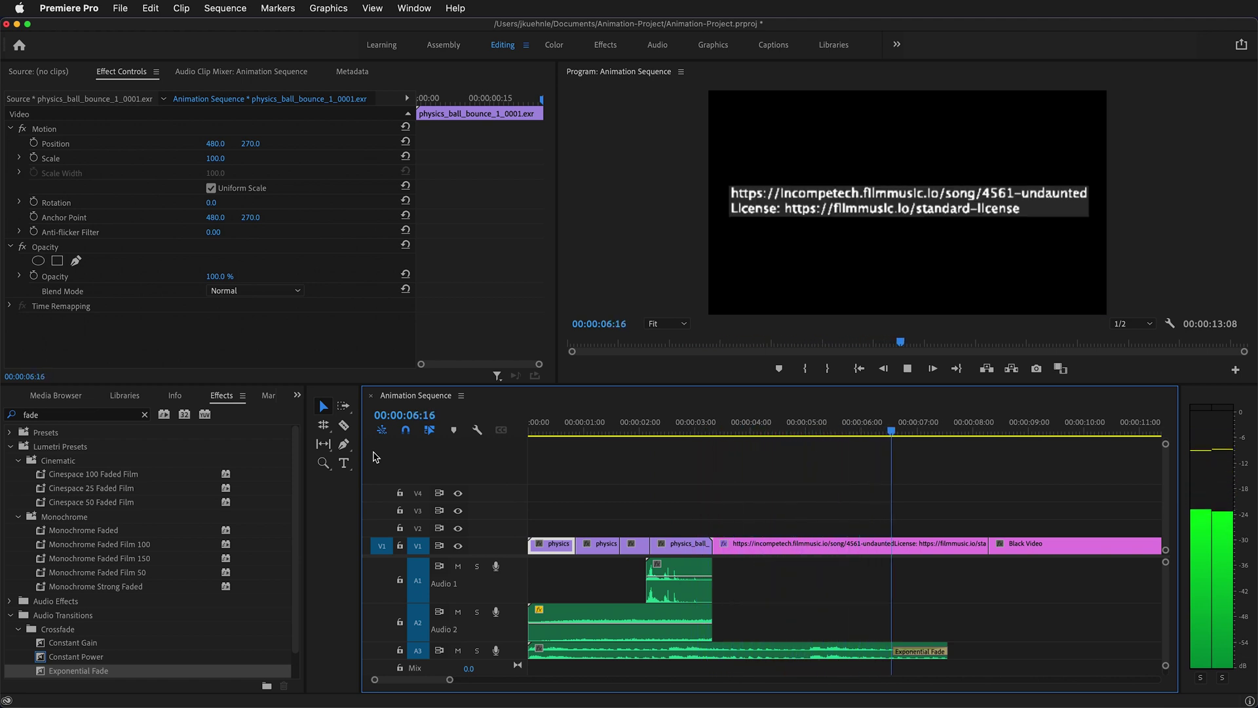
key("space")
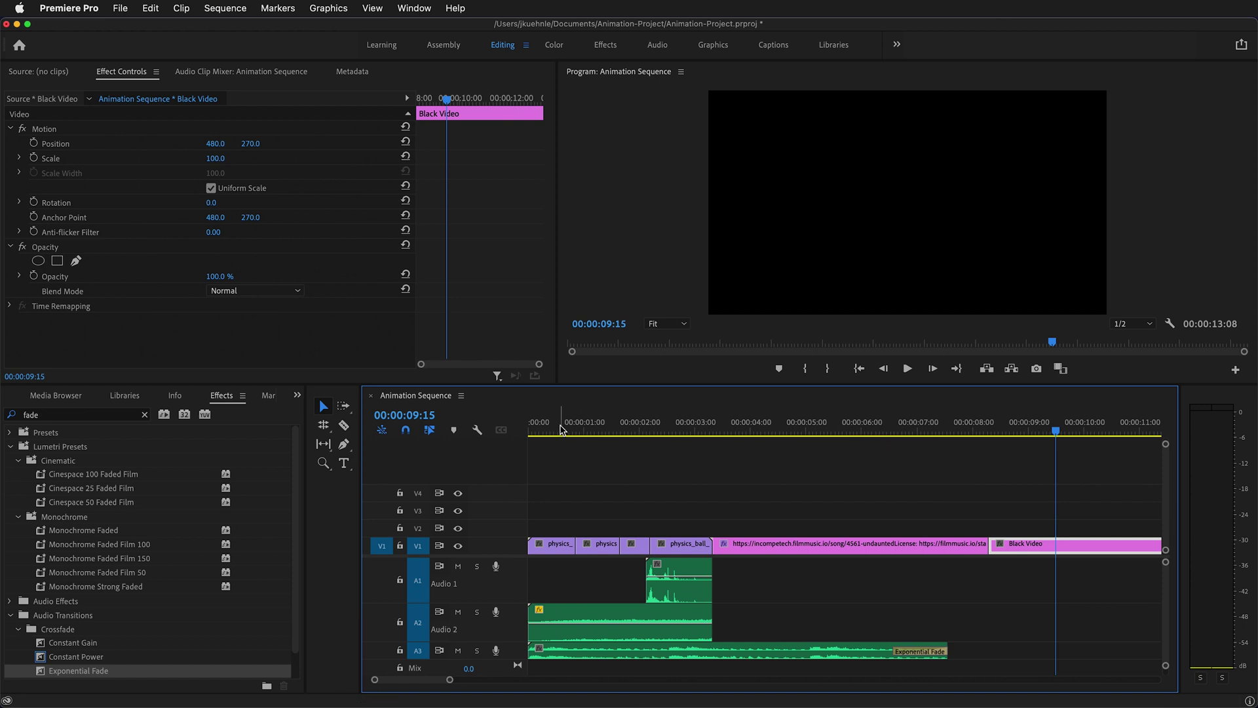
left_click(546, 429)
left_click_drag(548, 427, 524, 427)
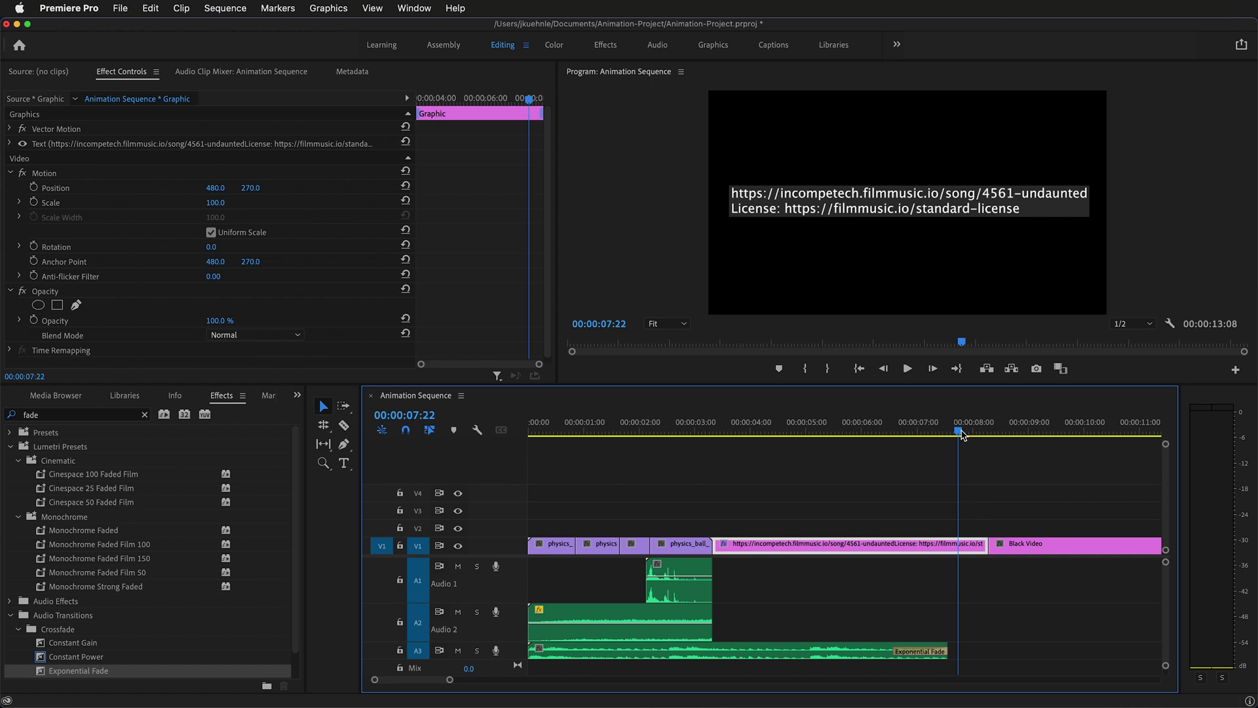
left_click_drag(961, 435, 530, 433)
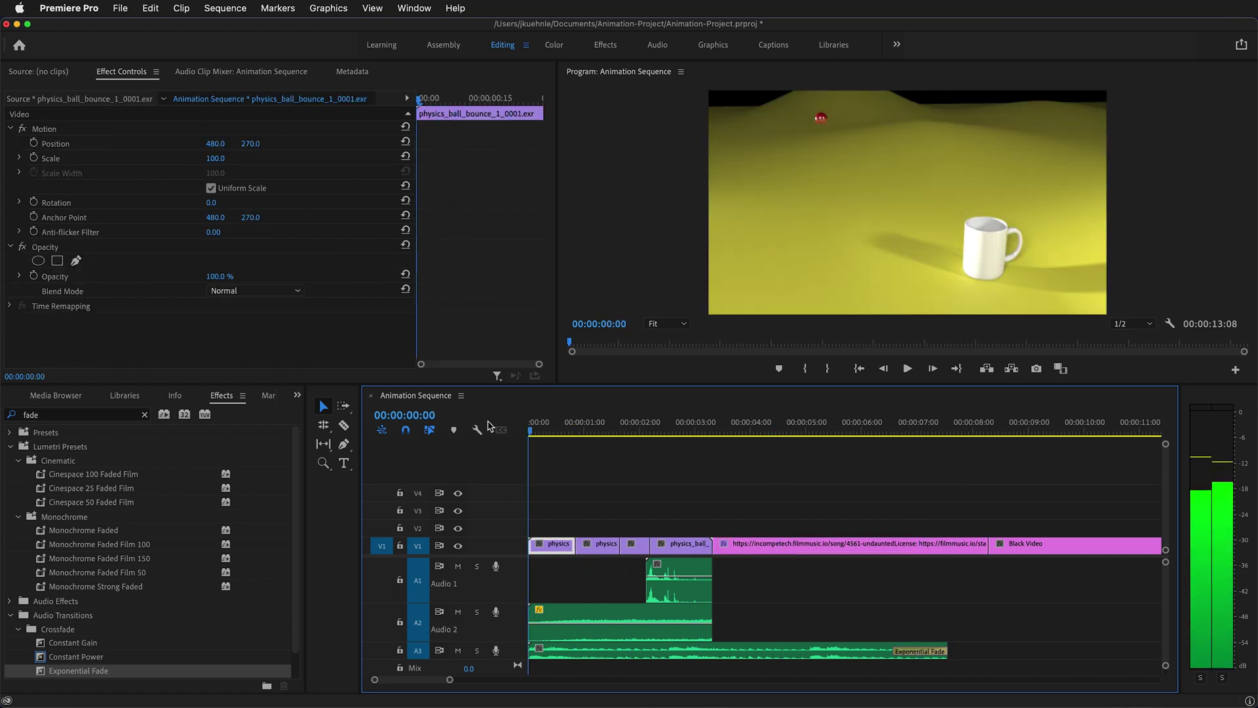